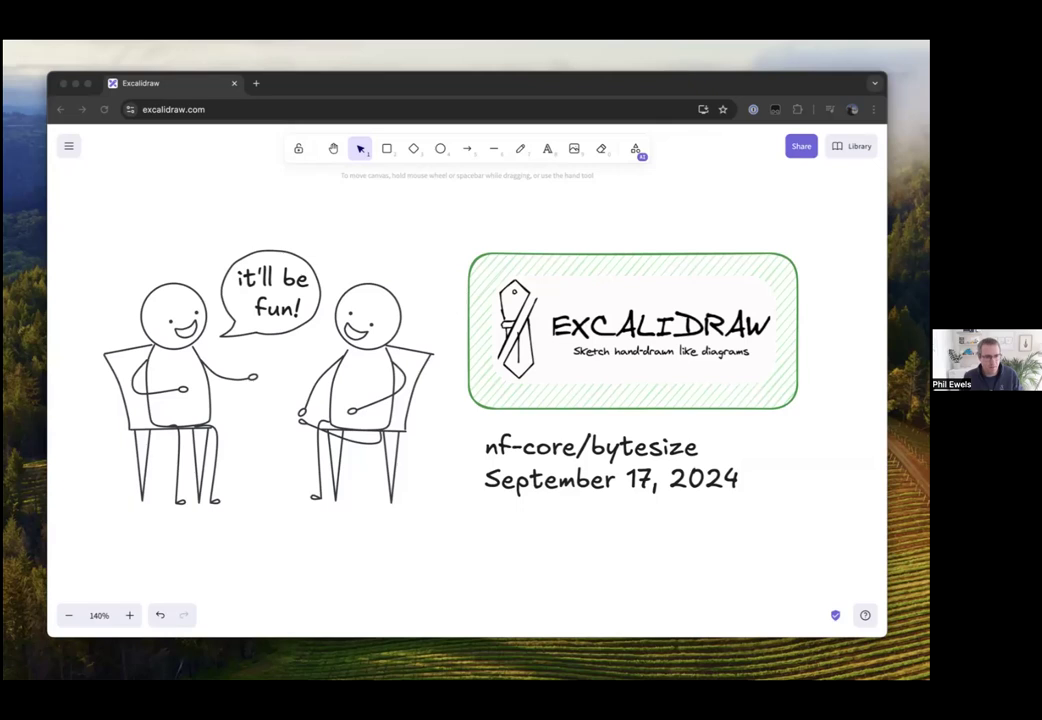
Focus the Excalidraw browser window and pan the drawing up and right with the Hand tool
{"action": "left_click", "coordinate": [556, 507]}
{"action": "left_click", "coordinate": [183, 108]}
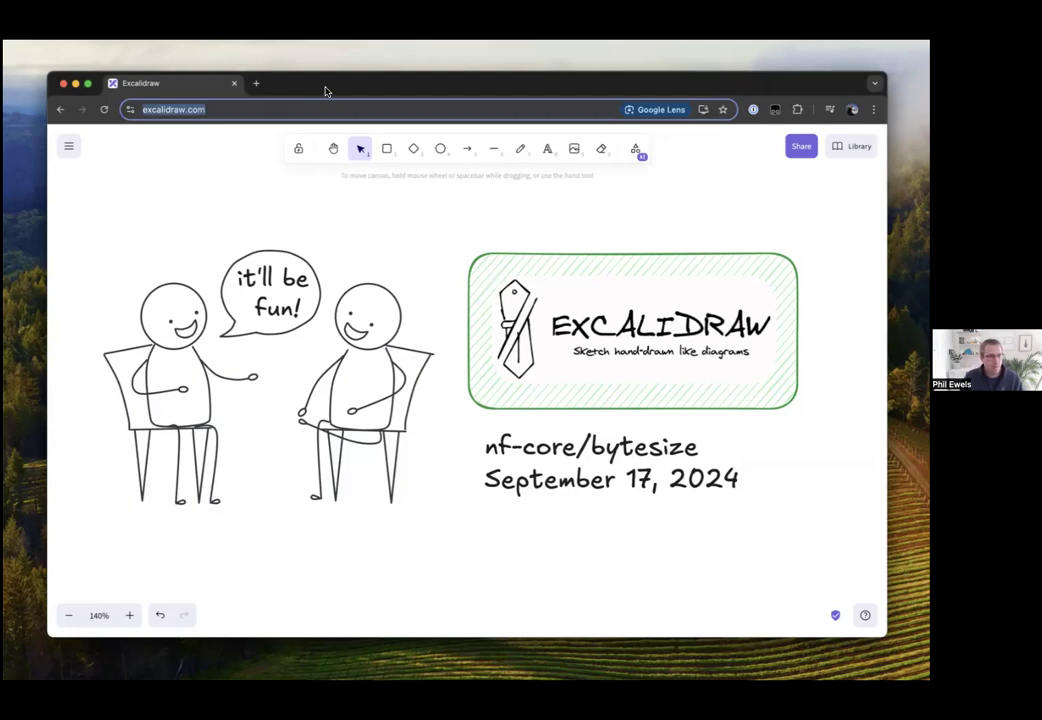
{"action": "left_click", "coordinate": [209, 211]}
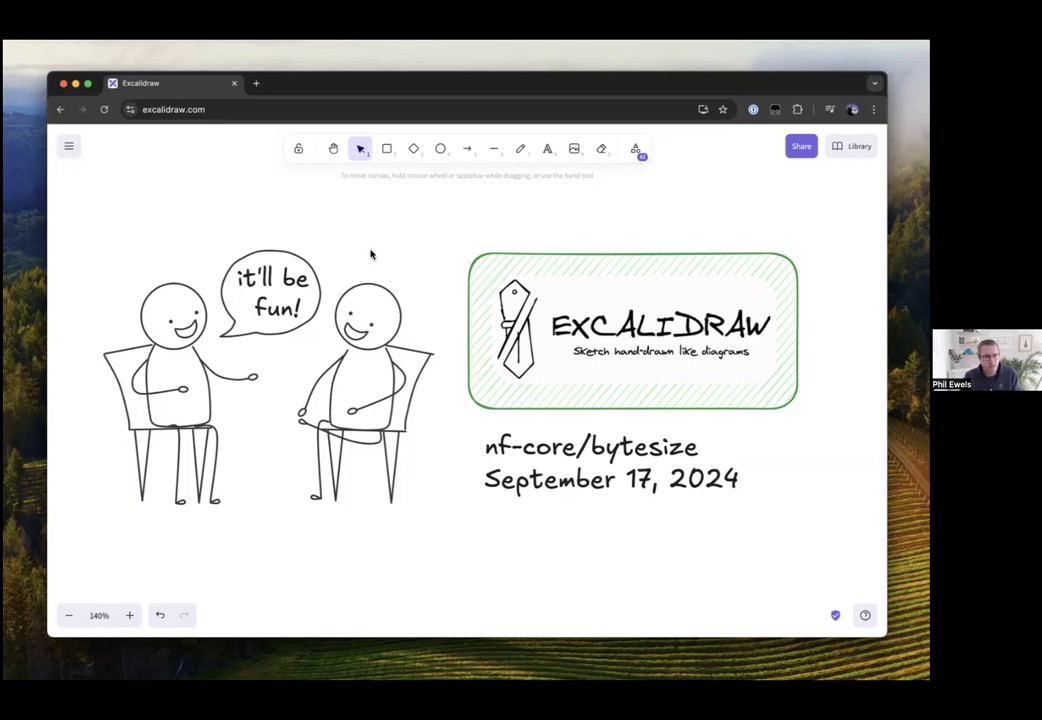
{"action": "left_click", "coordinate": [333, 148]}
{"action": "mouse_move", "coordinate": [365, 260]}
{"action": "left_mouse_down"}
{"action": "mouse_move", "coordinate": [433, 285]}
{"action": "mouse_move", "coordinate": [382, 275]}
{"action": "mouse_move", "coordinate": [378, 286]}
{"action": "left_mouse_up"}
{"action": "left_click", "coordinate": [360, 148]}
Select and deselect the logo box, open and close the main menu, then scroll to empty canvas
{"action": "left_click", "coordinate": [507, 257]}
{"action": "left_click", "coordinate": [365, 233]}
{"action": "left_click", "coordinate": [69, 147]}
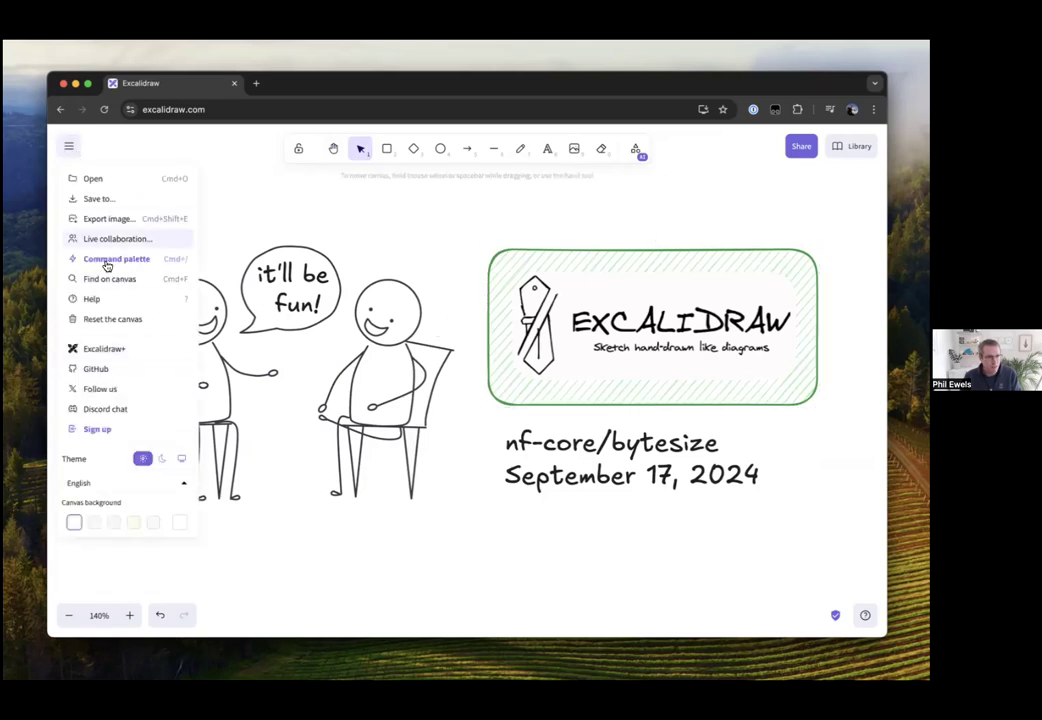
{"action": "left_click", "coordinate": [233, 190]}
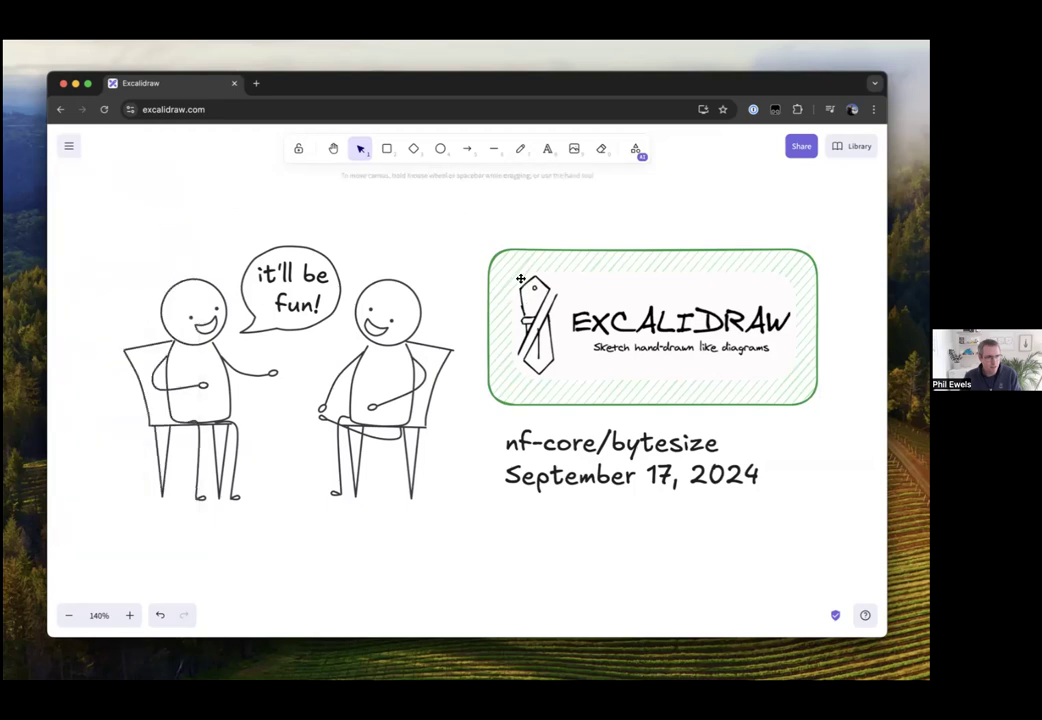
{"action": "left_click", "coordinate": [489, 272]}
{"action": "left_click", "coordinate": [418, 214]}
{"action": "scroll", "coordinate": [397, 346], "scroll_direction": "down", "scroll_amount": 5}
Draw a rectangle below the stick figures with a blue outline and light-blue fill
{"action": "key", "text": "r"}
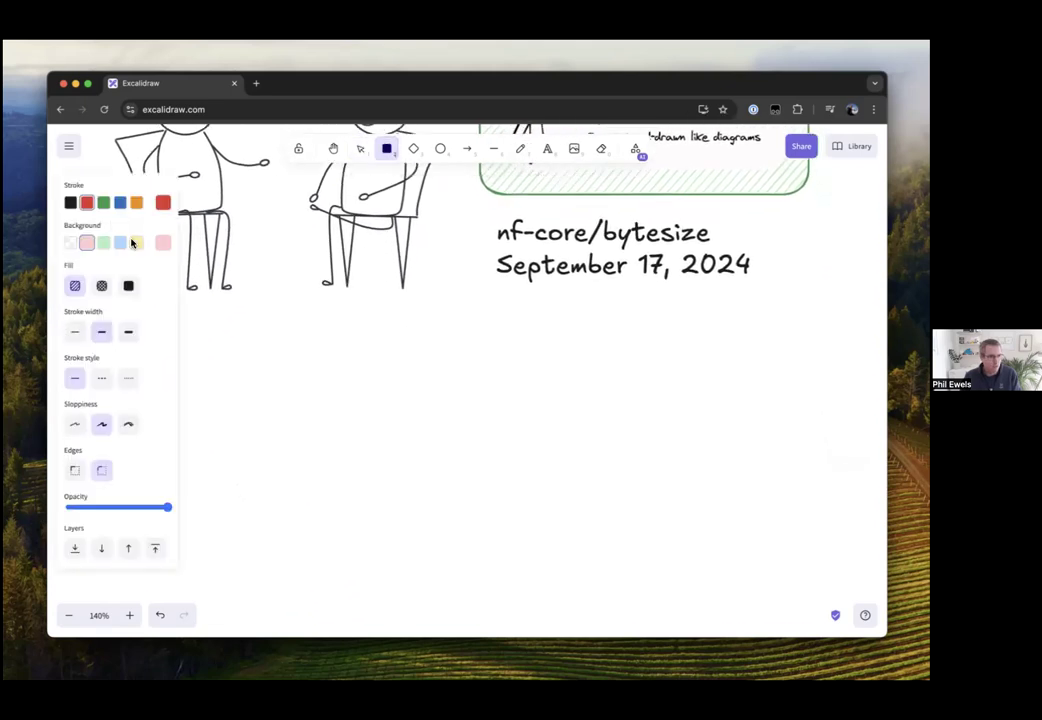
{"action": "left_click", "coordinate": [120, 202]}
{"action": "left_click", "coordinate": [120, 242]}
{"action": "mouse_move", "coordinate": [188, 337]}
{"action": "left_mouse_down"}
{"action": "mouse_move", "coordinate": [359, 465]}
{"action": "mouse_move", "coordinate": [454, 483]}
{"action": "left_mouse_up"}
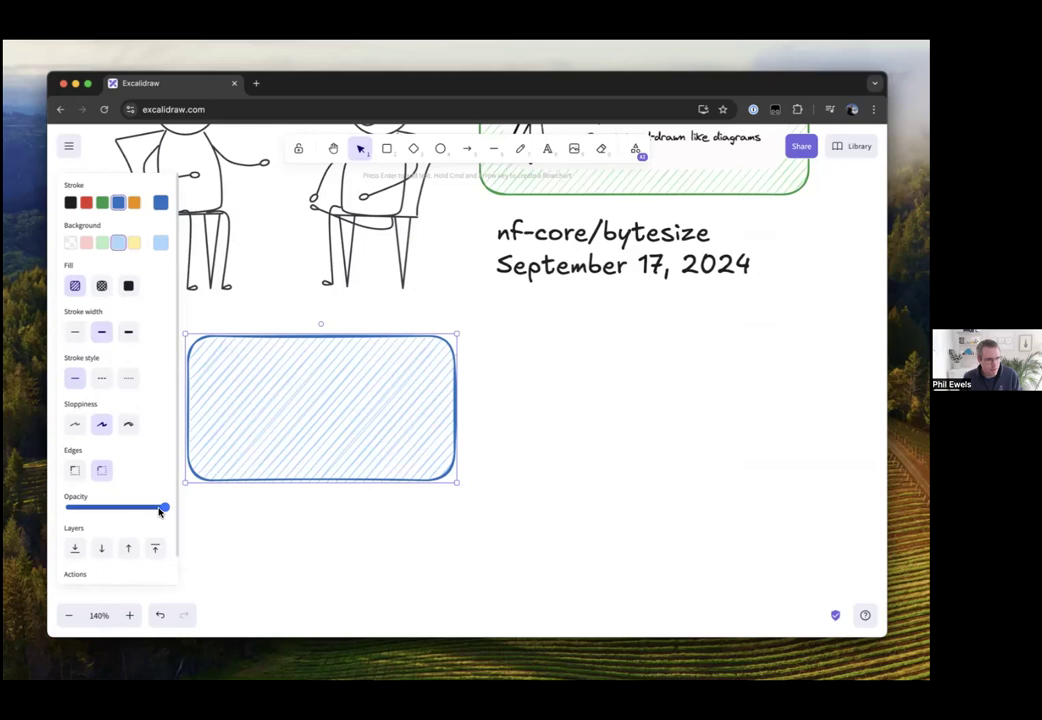
Try other sloppiness and stroke styles, keeping artist sloppiness and a solid outline
{"action": "left_click", "coordinate": [128, 425]}
{"action": "left_click", "coordinate": [75, 425]}
{"action": "left_click", "coordinate": [102, 425]}
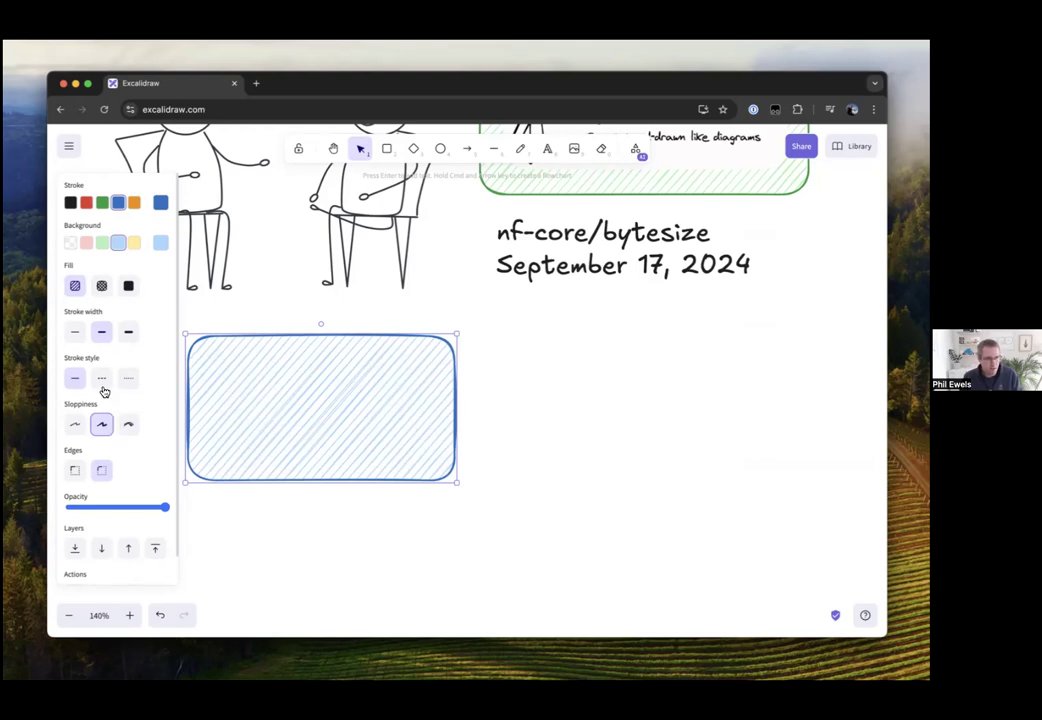
{"action": "left_click", "coordinate": [102, 378]}
{"action": "left_click", "coordinate": [128, 378]}
{"action": "left_click", "coordinate": [75, 378]}
Try thin and bold widths and cross-hatch and solid fills, keeping medium width and hatched fill
{"action": "left_click", "coordinate": [78, 332]}
{"action": "left_click", "coordinate": [128, 332]}
{"action": "left_click", "coordinate": [102, 332]}
{"action": "left_click", "coordinate": [102, 286]}
{"action": "left_click", "coordinate": [128, 286]}
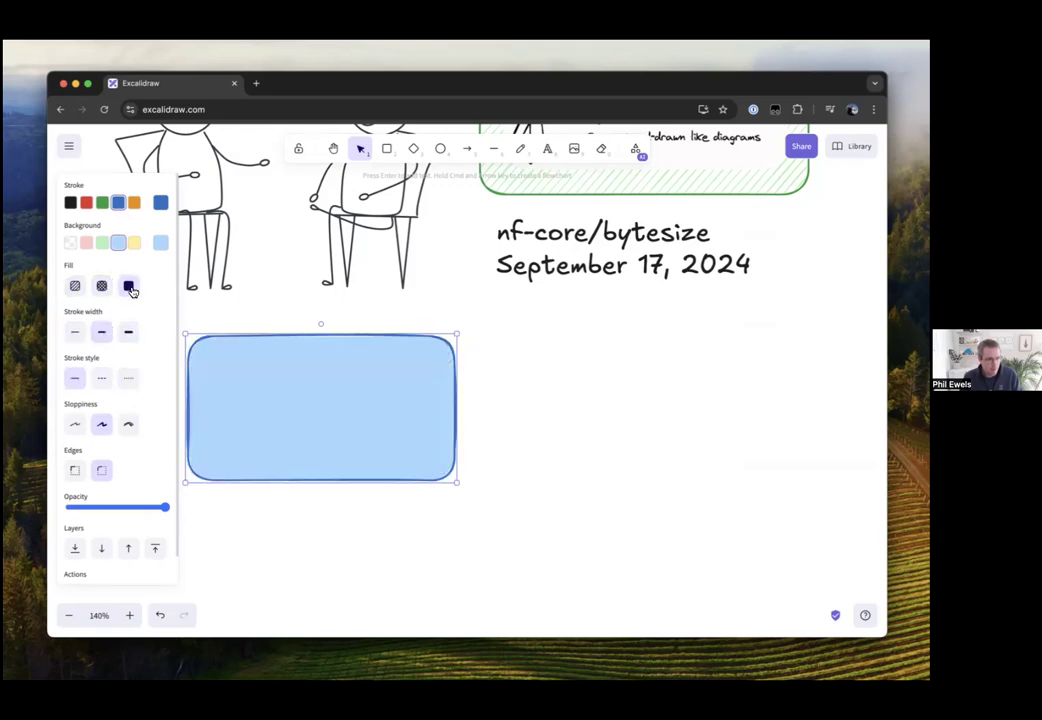
{"action": "left_click", "coordinate": [75, 286]}
Paste the label 'What is Excalidraw?' into the blue rectangle
{"action": "double_click", "coordinate": [307, 397]}
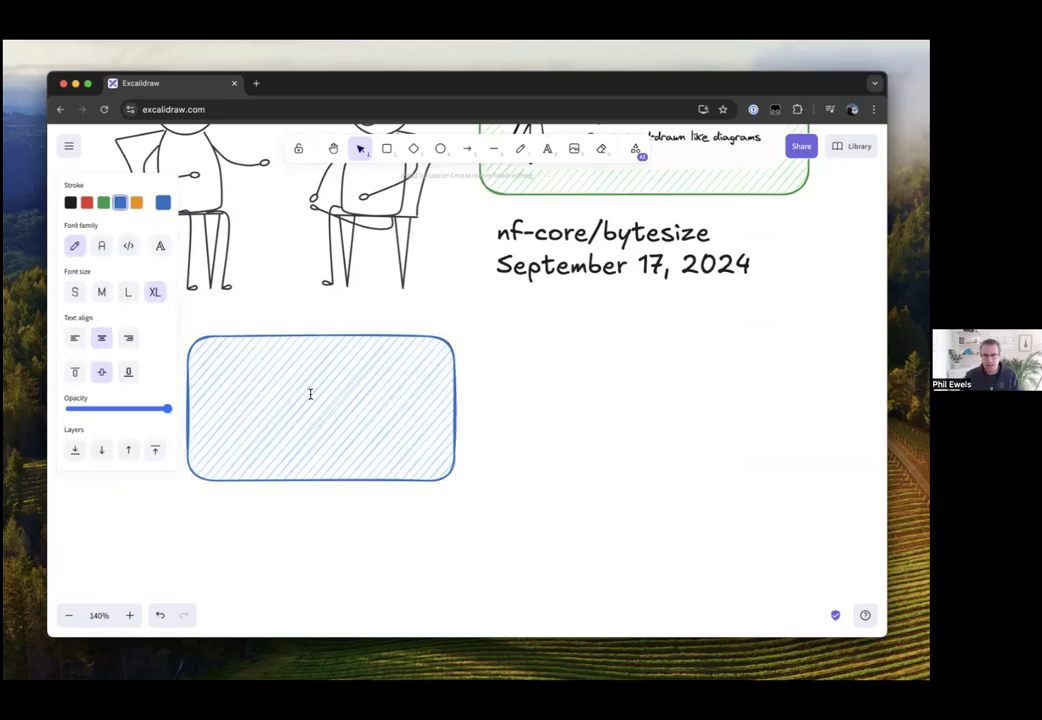
{"action": "key", "text": "super+Tab"}
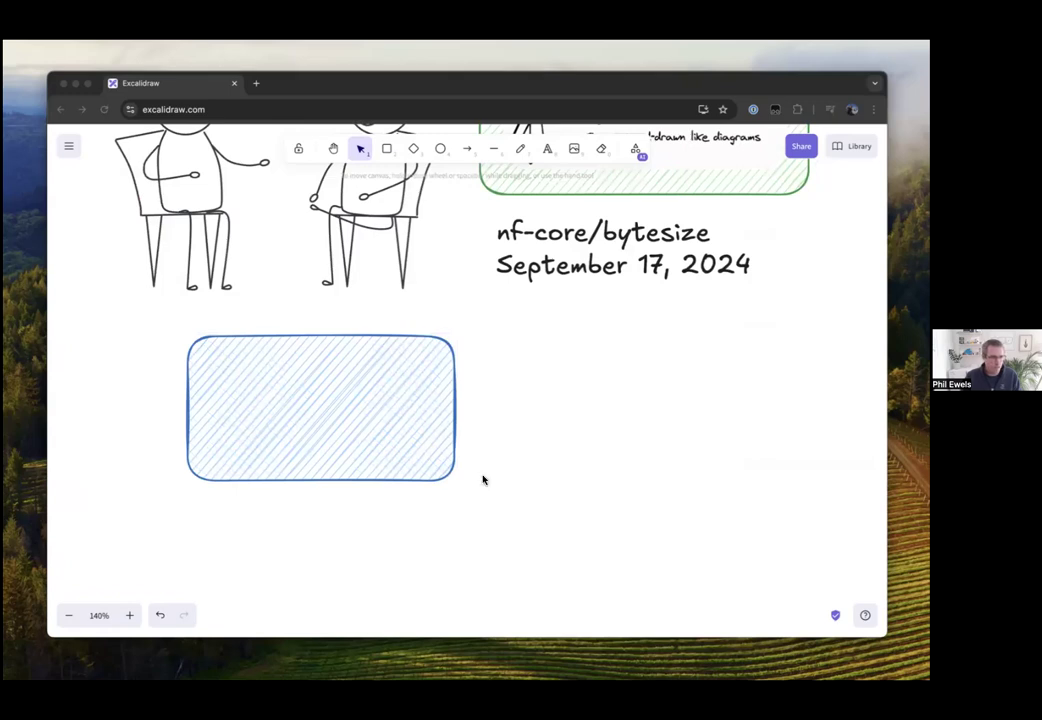
{"action": "left_click", "coordinate": [333, 430]}
{"action": "double_click", "coordinate": [333, 430]}
{"action": "type", "text": "What is Excalidraw?"}
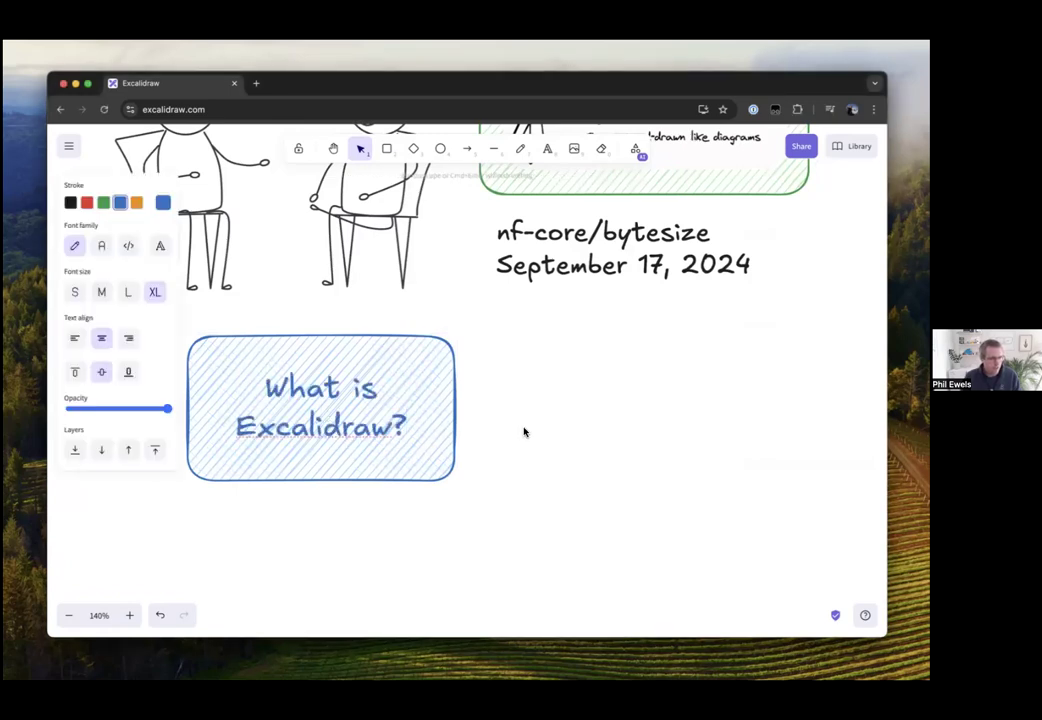
{"action": "key", "text": "Escape"}
Set the label to medium font size and shrink the box so the text fits one line
{"action": "double_click", "coordinate": [267, 388]}
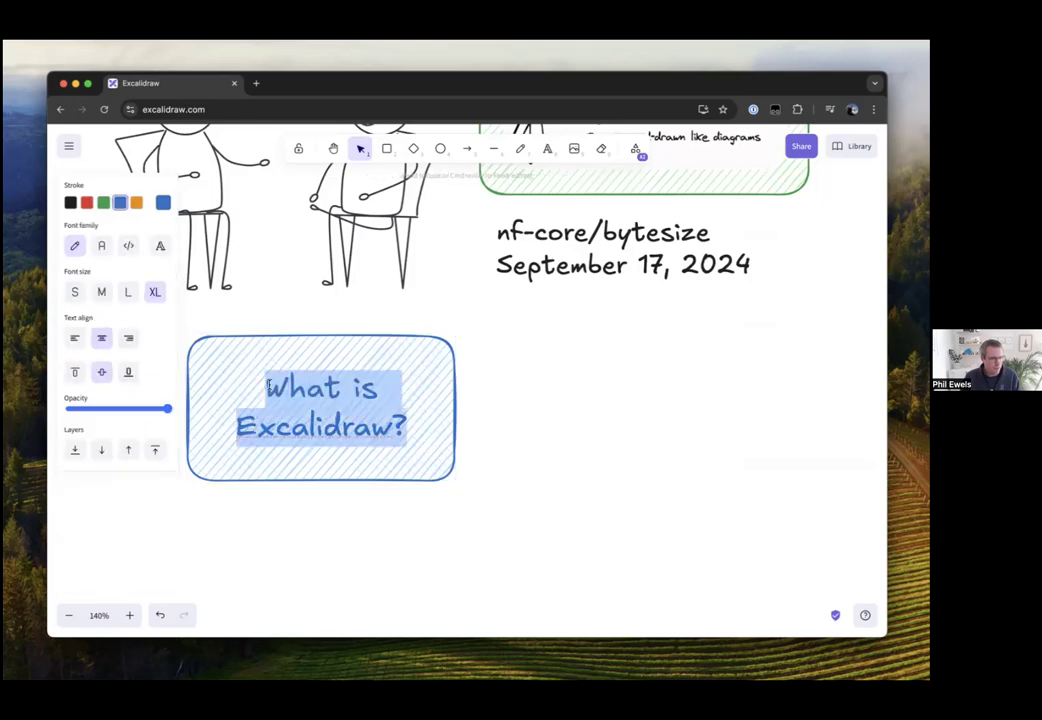
{"action": "left_click", "coordinate": [101, 291]}
{"action": "left_click", "coordinate": [549, 423]}
{"action": "left_click", "coordinate": [426, 454]}
{"action": "left_click_drag", "start_coordinate": [457, 490], "coordinate": [385, 418]}
{"action": "left_click", "coordinate": [398, 436]}
{"action": "left_click", "coordinate": [440, 149]}
{"action": "left_click", "coordinate": [103, 203]}
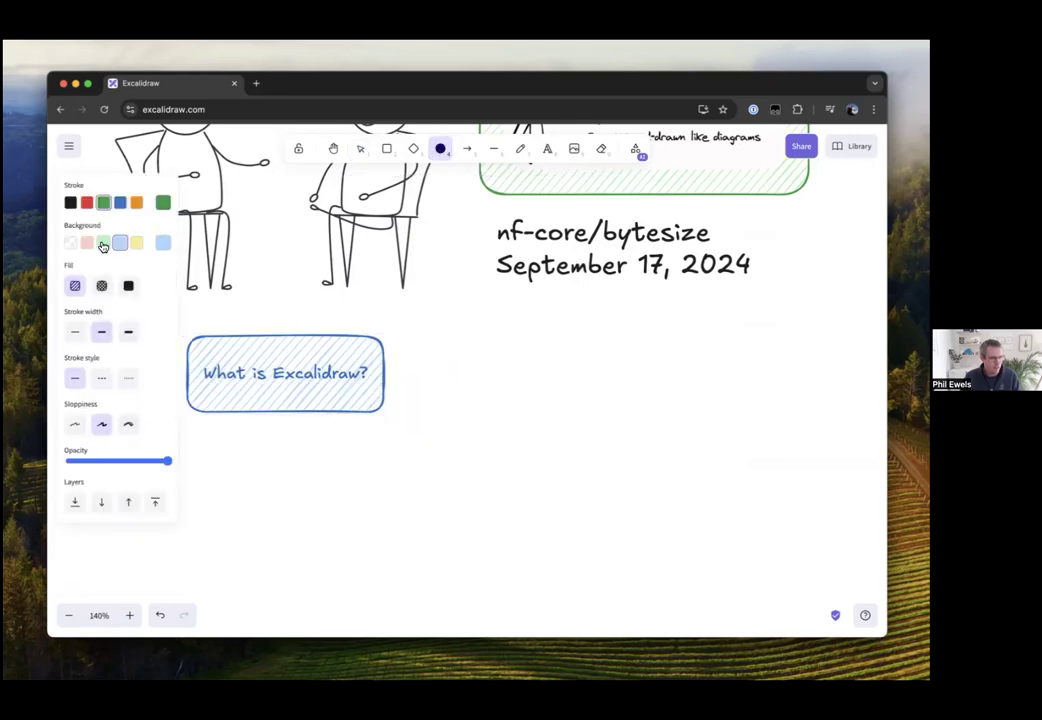
Draw a light-green circle labelled 'Open source (MIT) web based image editor' beside the blue box
{"action": "left_click", "coordinate": [104, 242]}
{"action": "mouse_move", "coordinate": [440, 331]}
{"action": "left_mouse_down"}
{"action": "mouse_move", "coordinate": [593, 442]}
{"action": "mouse_move", "coordinate": [582, 468]}
{"action": "mouse_move", "coordinate": [561, 451]}
{"action": "left_mouse_up"}
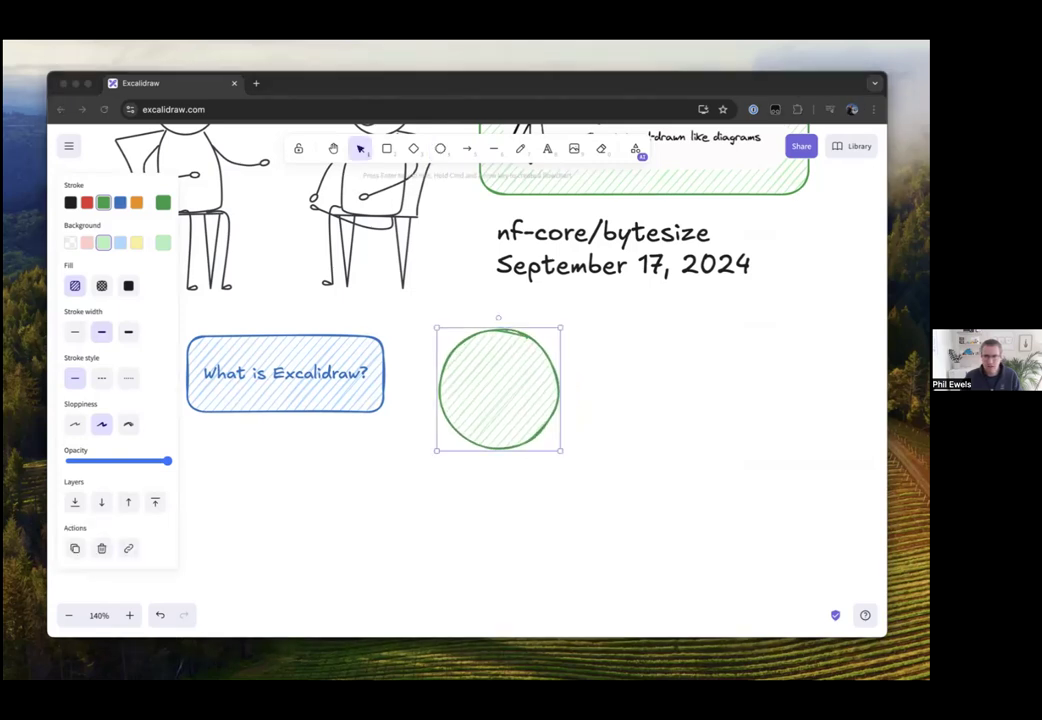
{"action": "double_click", "coordinate": [475, 371]}
{"action": "type", "text": "Open source (MIT) web based image editor"}
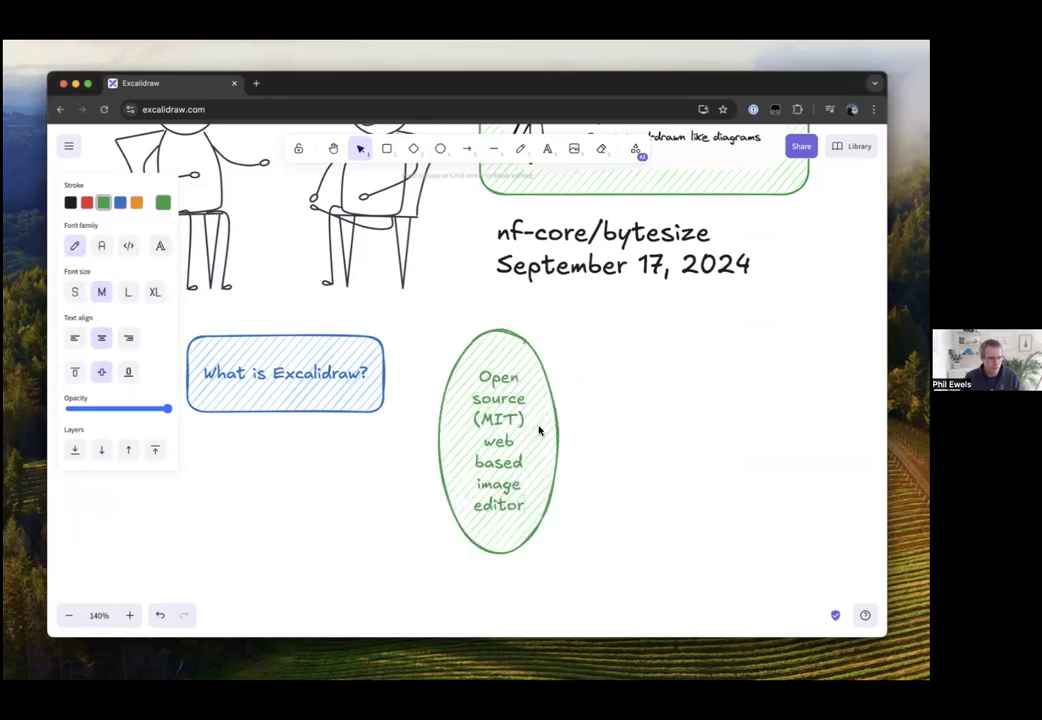
{"action": "key", "text": "Escape"}
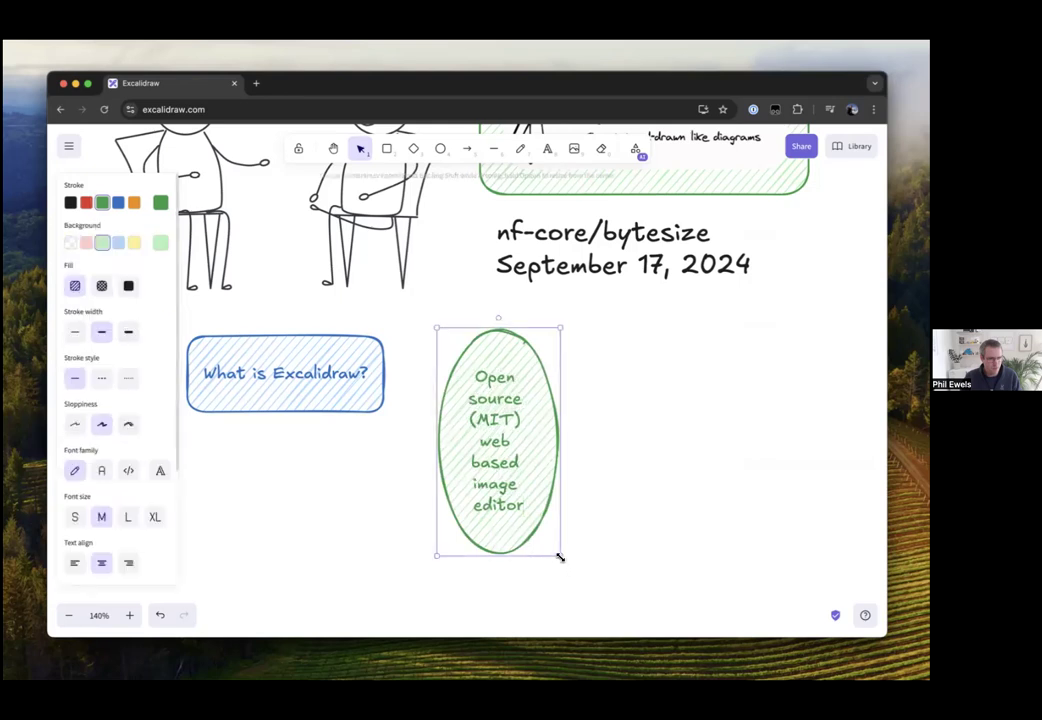
{"action": "left_click_drag", "start_coordinate": [560, 556], "coordinate": [614, 490]}
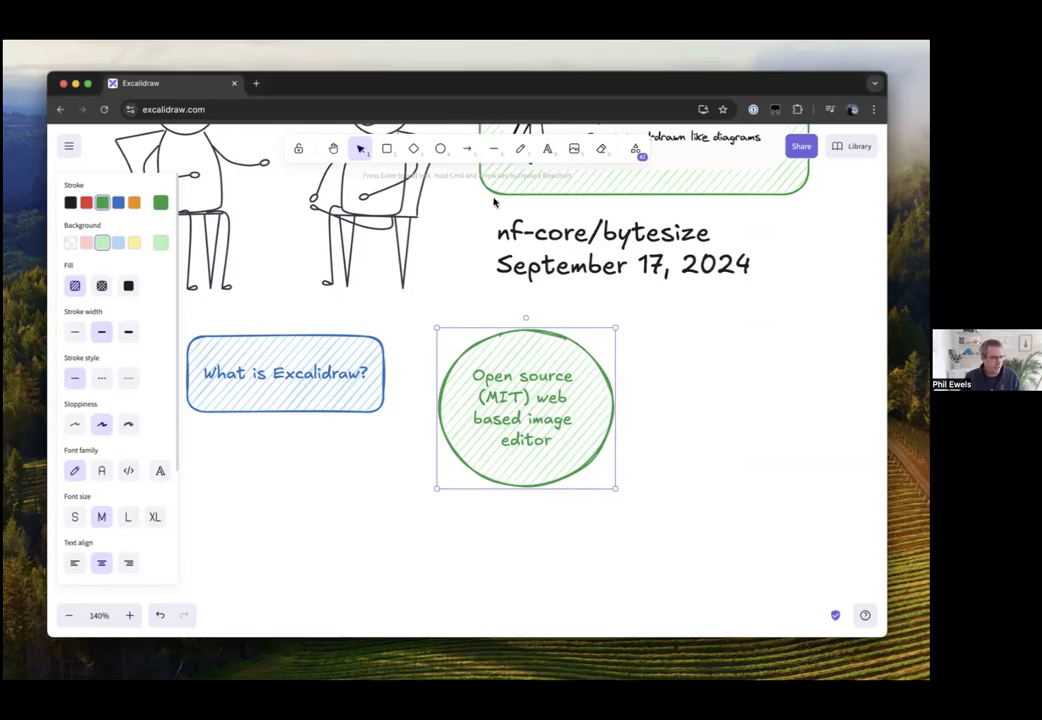
Add a pink-filled diamond saying 'Draw diagrams, sketches, and other images', moved below the date and widened
{"action": "left_click", "coordinate": [415, 151]}
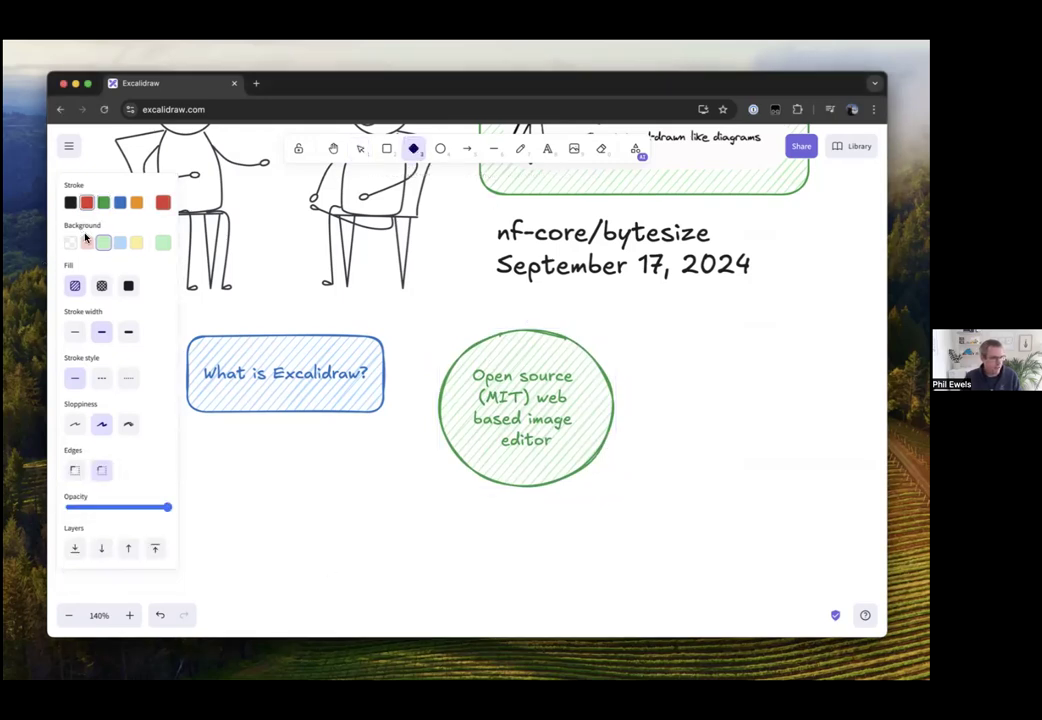
{"action": "left_click", "coordinate": [87, 242]}
{"action": "mouse_move", "coordinate": [683, 346]}
{"action": "left_mouse_down"}
{"action": "mouse_move", "coordinate": [814, 447]}
{"action": "mouse_move", "coordinate": [840, 504]}
{"action": "left_mouse_up"}
{"action": "double_click", "coordinate": [793, 463]}
{"action": "type", "text": "Draw diagrams, sketches, and other images"}
{"action": "left_click", "coordinate": [654, 502]}
{"action": "left_click", "coordinate": [710, 482]}
{"action": "left_click_drag", "start_coordinate": [710, 482], "coordinate": [660, 412]}
{"action": "left_click_drag", "start_coordinate": [799, 590], "coordinate": [864, 534]}
Draw arrows from the question box to the green circle and from the circle toward the diamond
{"action": "left_click", "coordinate": [466, 149]}
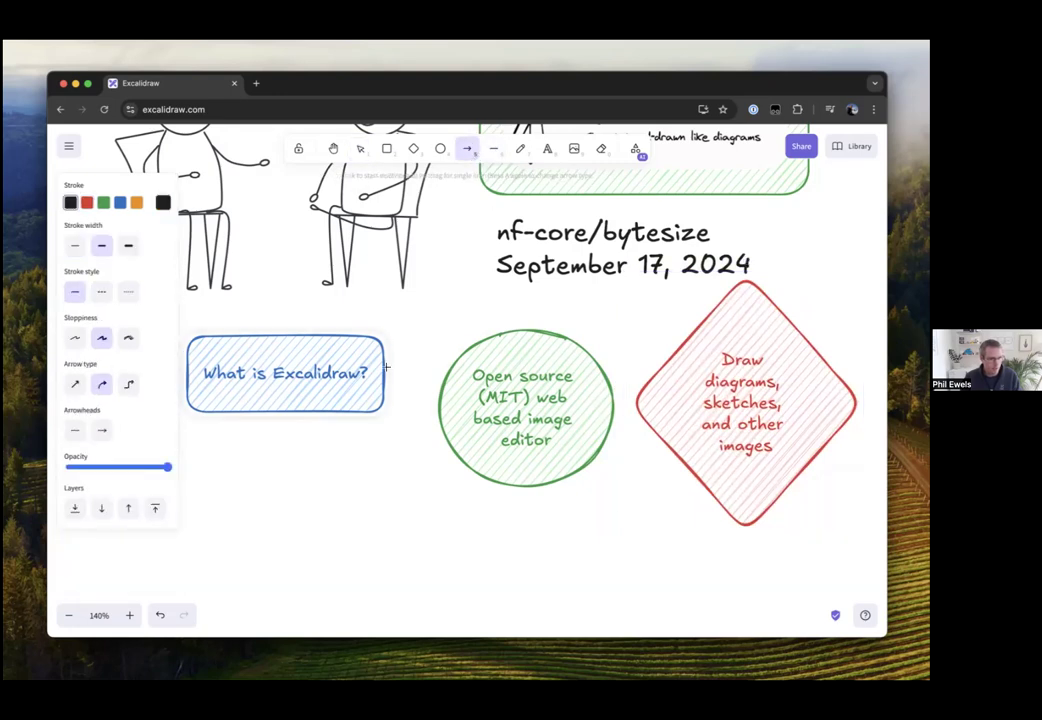
{"action": "left_click_drag", "start_coordinate": [383, 366], "coordinate": [441, 389]}
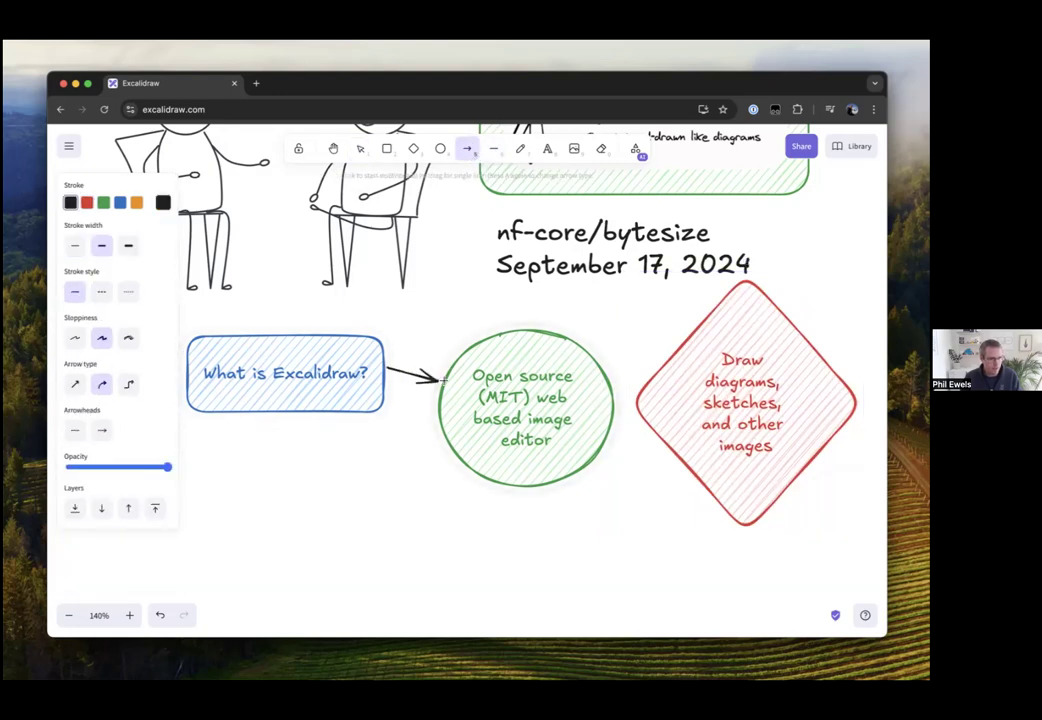
{"action": "left_click", "coordinate": [616, 399]}
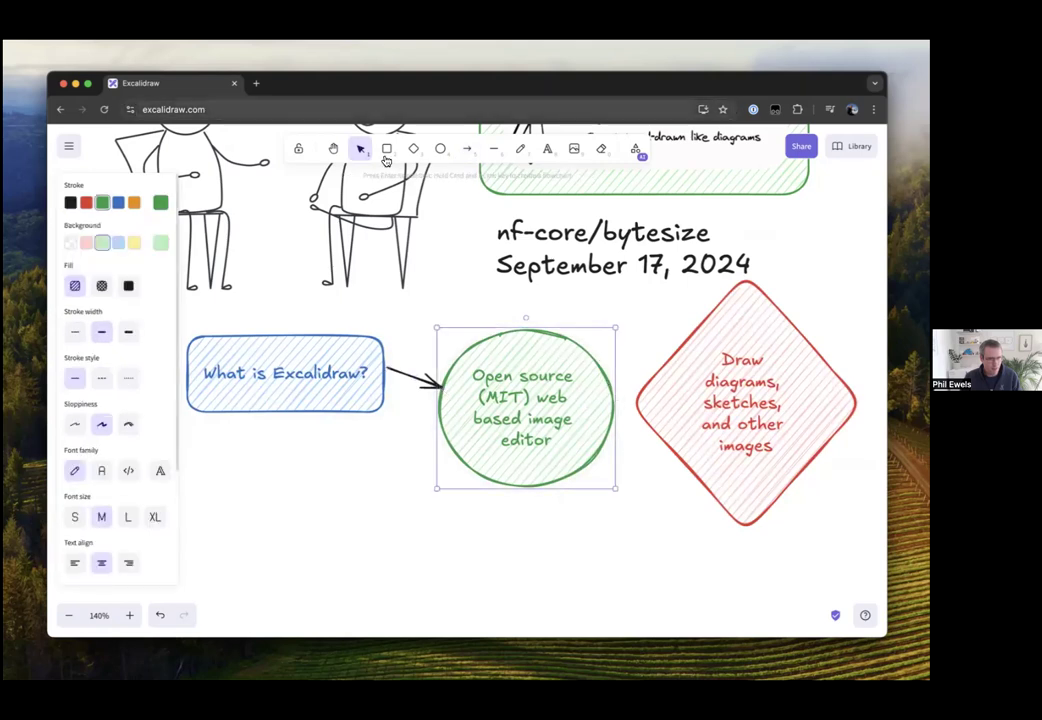
{"action": "left_click", "coordinate": [465, 151]}
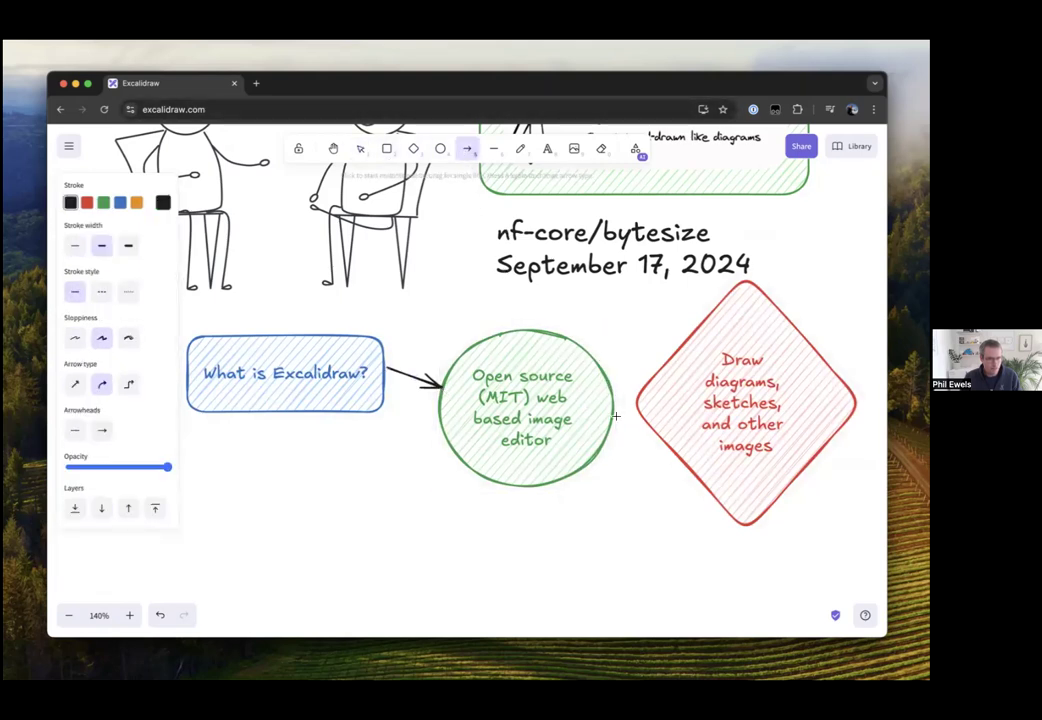
{"action": "left_click_drag", "start_coordinate": [616, 414], "coordinate": [631, 414]}
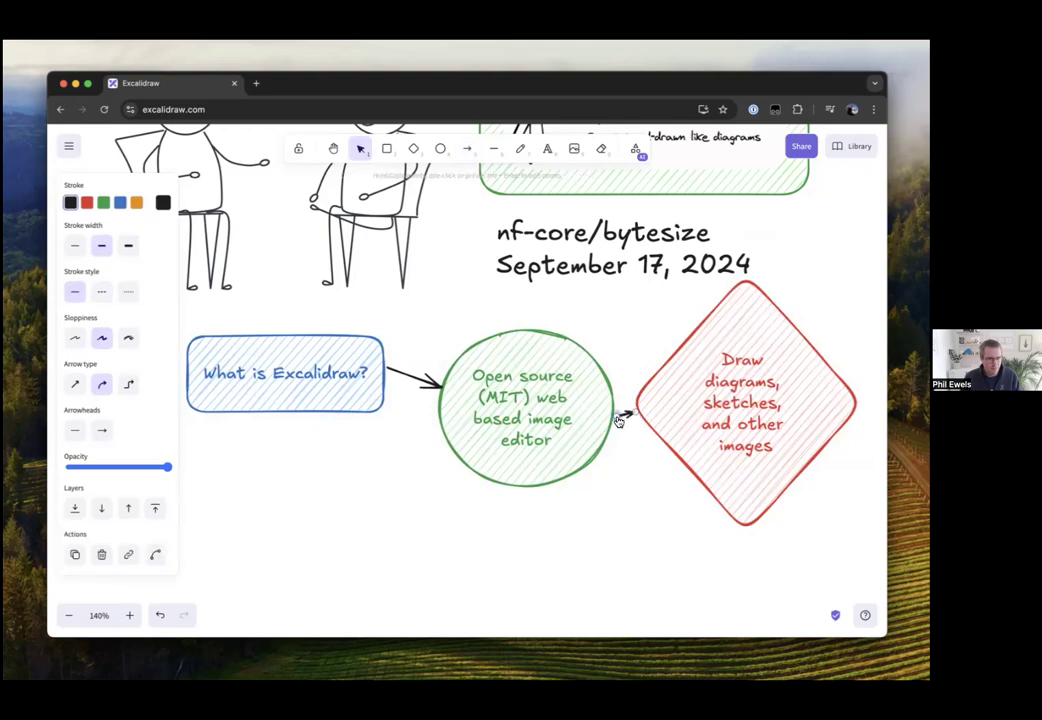
Reposition the diamond beside the circle and reattach the short arrow to the circle's edge
{"action": "left_click", "coordinate": [712, 448]}
{"action": "left_click_drag", "start_coordinate": [712, 448], "coordinate": [745, 468]}
{"action": "left_click_drag", "start_coordinate": [651, 414], "coordinate": [559, 458]}
{"action": "left_click_drag", "start_coordinate": [743, 400], "coordinate": [714, 398]}
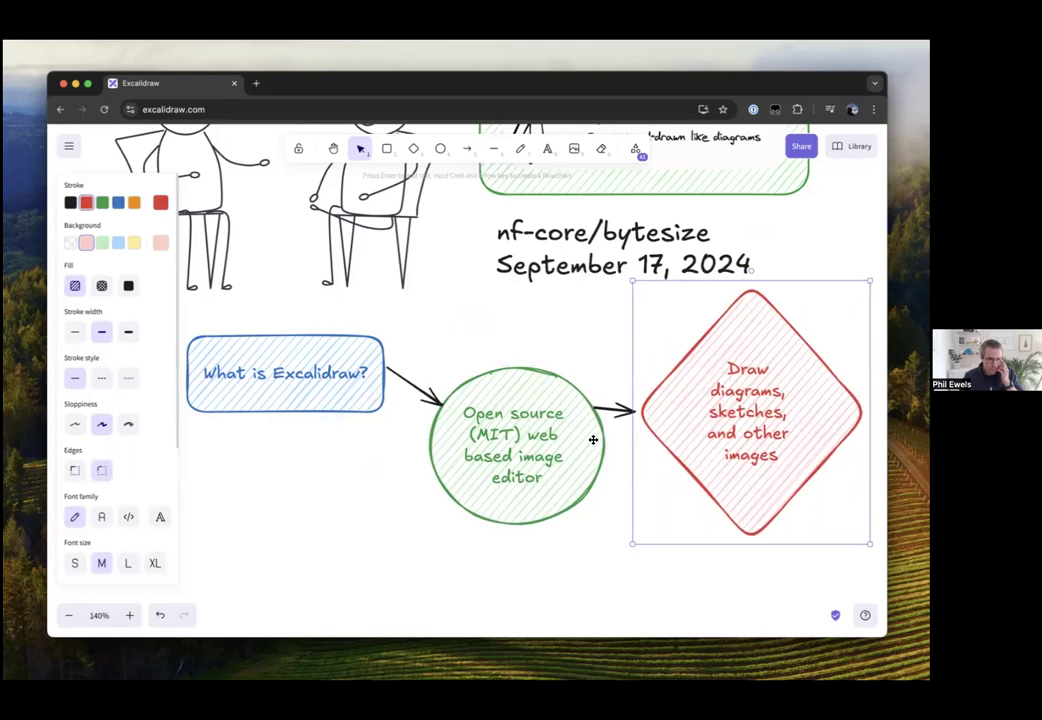
{"action": "left_click", "coordinate": [591, 369]}
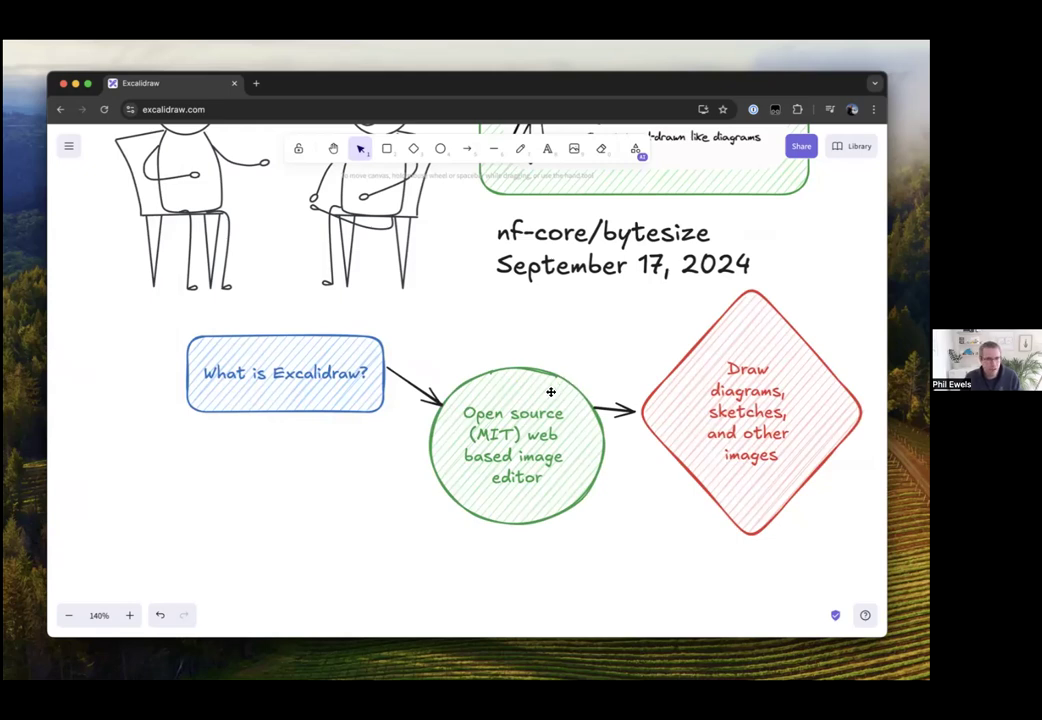
Make the question-box arrow a cartoonist-sloppiness elbow arrow
{"action": "left_click", "coordinate": [405, 392]}
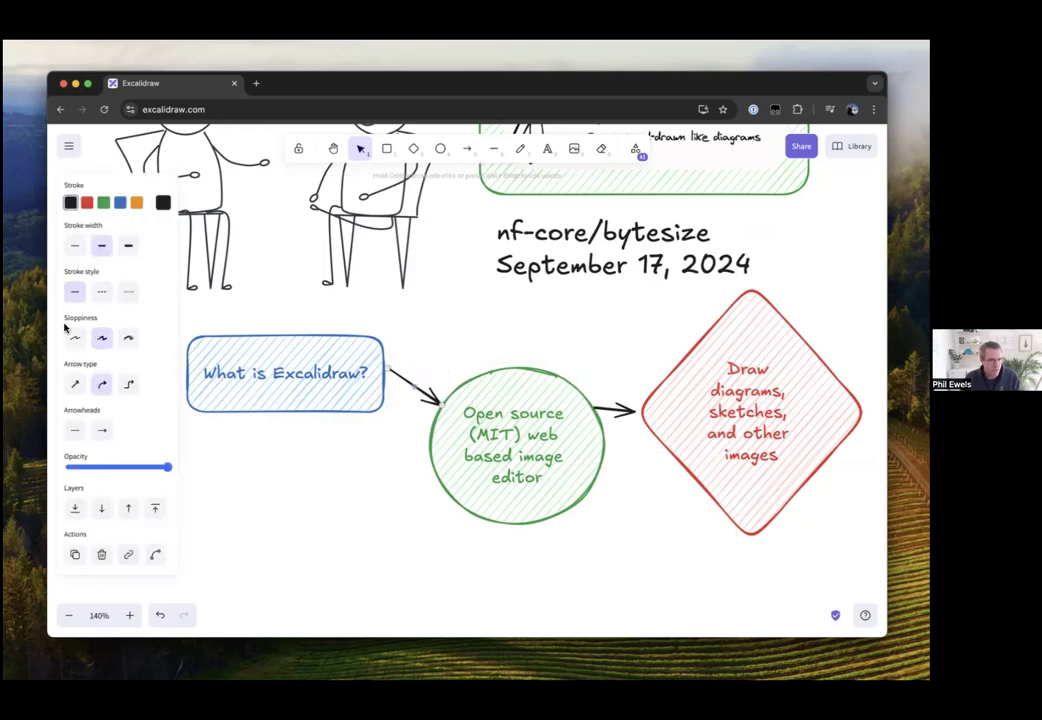
{"action": "left_click", "coordinate": [131, 339]}
{"action": "left_click", "coordinate": [75, 341]}
{"action": "left_click", "coordinate": [128, 386]}
{"action": "left_click", "coordinate": [128, 340]}
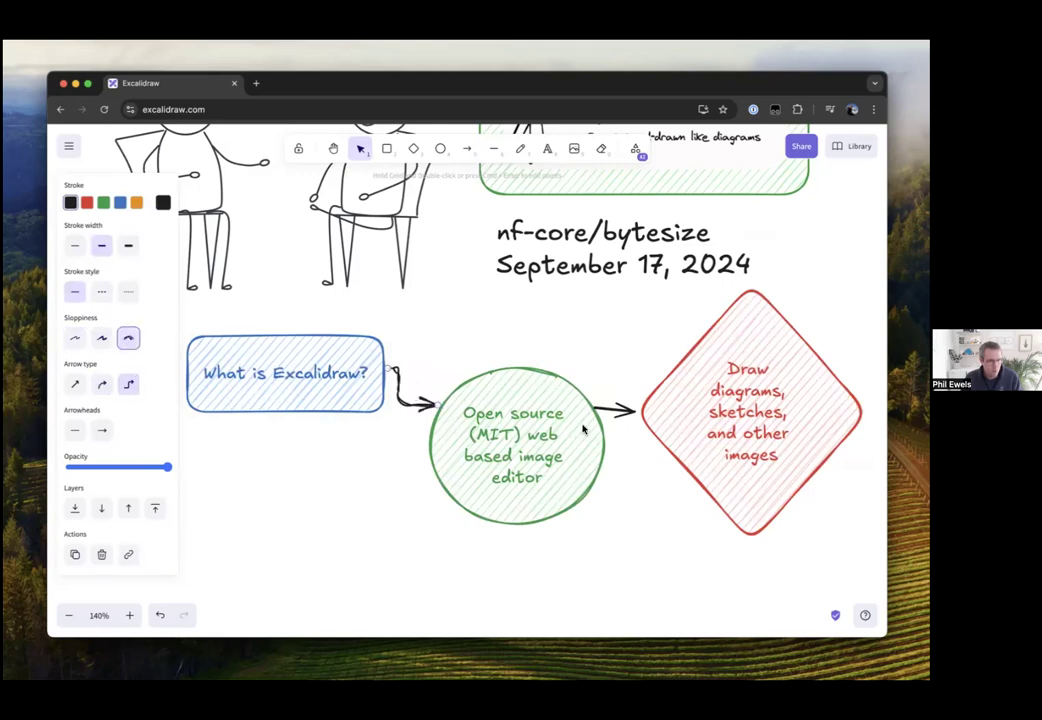
Make the circle-to-diamond arrow a rough elbow attached to the diamond's left tip, then move the diamond
{"action": "left_click", "coordinate": [628, 410]}
{"action": "left_click", "coordinate": [129, 339]}
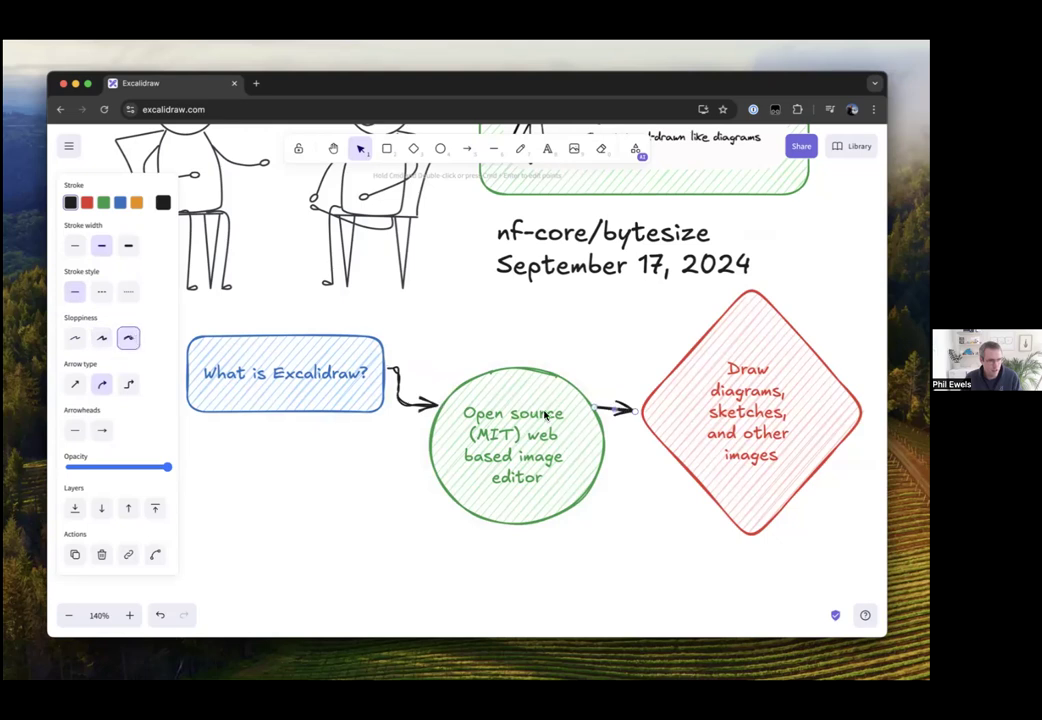
{"action": "left_click", "coordinate": [723, 367]}
{"action": "left_click_drag", "start_coordinate": [723, 367], "coordinate": [751, 341]}
{"action": "left_click", "coordinate": [634, 412]}
{"action": "left_click_drag", "start_coordinate": [634, 412], "coordinate": [702, 379]}
{"action": "left_click", "coordinate": [636, 398]}
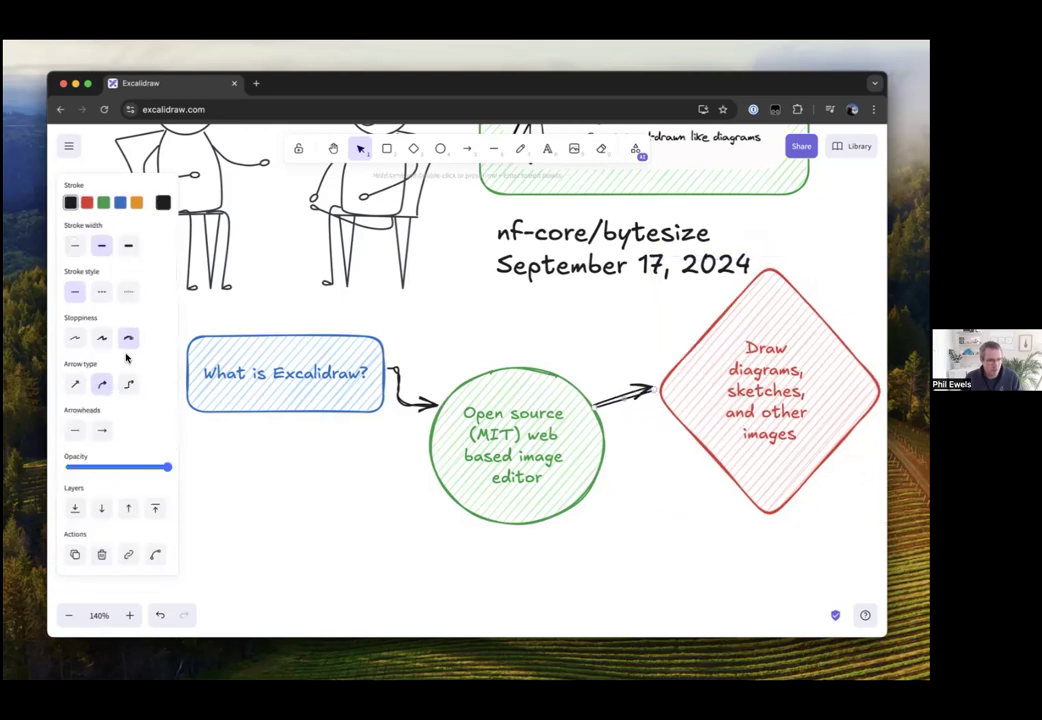
{"action": "left_click", "coordinate": [129, 384]}
{"action": "left_click_drag", "start_coordinate": [722, 420], "coordinate": [739, 502]}
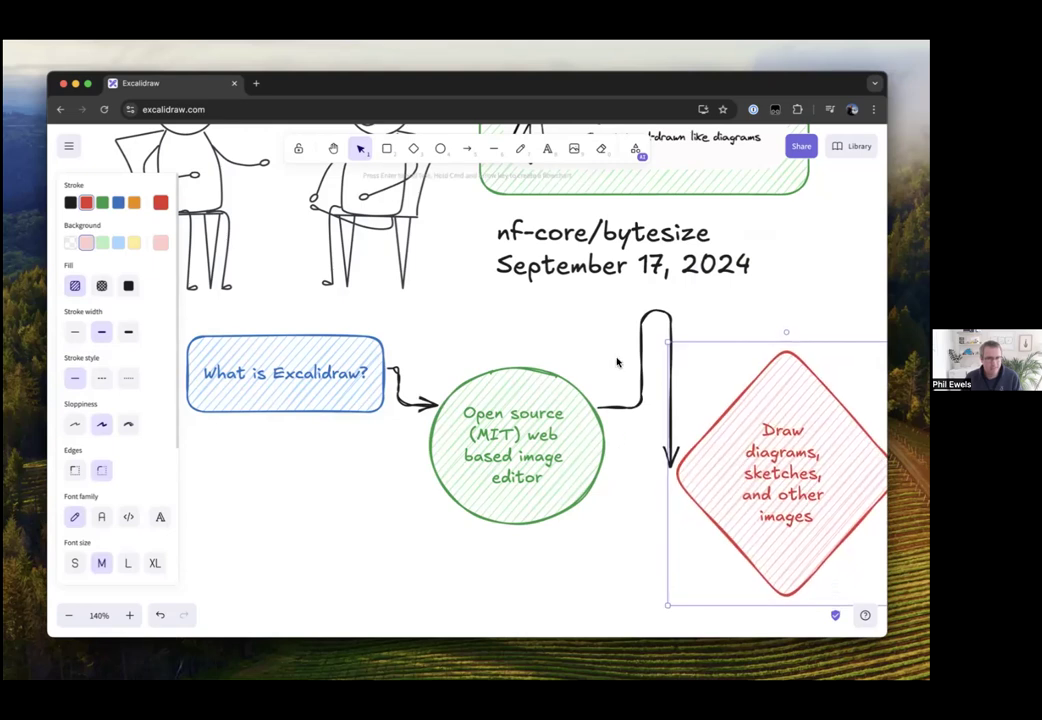
Scroll below the flowchart and place the red X-circle library shape on the canvas
{"action": "left_click", "coordinate": [372, 500]}
{"action": "scroll", "coordinate": [372, 503], "scroll_direction": "down", "scroll_amount": 2}
{"action": "scroll", "coordinate": [372, 501], "scroll_direction": "down", "scroll_amount": 5}
{"action": "scroll", "coordinate": [372, 501], "scroll_direction": "up", "scroll_amount": 3}
{"action": "scroll", "coordinate": [451, 473], "scroll_direction": "down", "scroll_amount": 1}
{"action": "scroll", "coordinate": [452, 473], "scroll_direction": "down", "scroll_amount": 2}
{"action": "scroll", "coordinate": [453, 473], "scroll_direction": "down", "scroll_amount": 1}
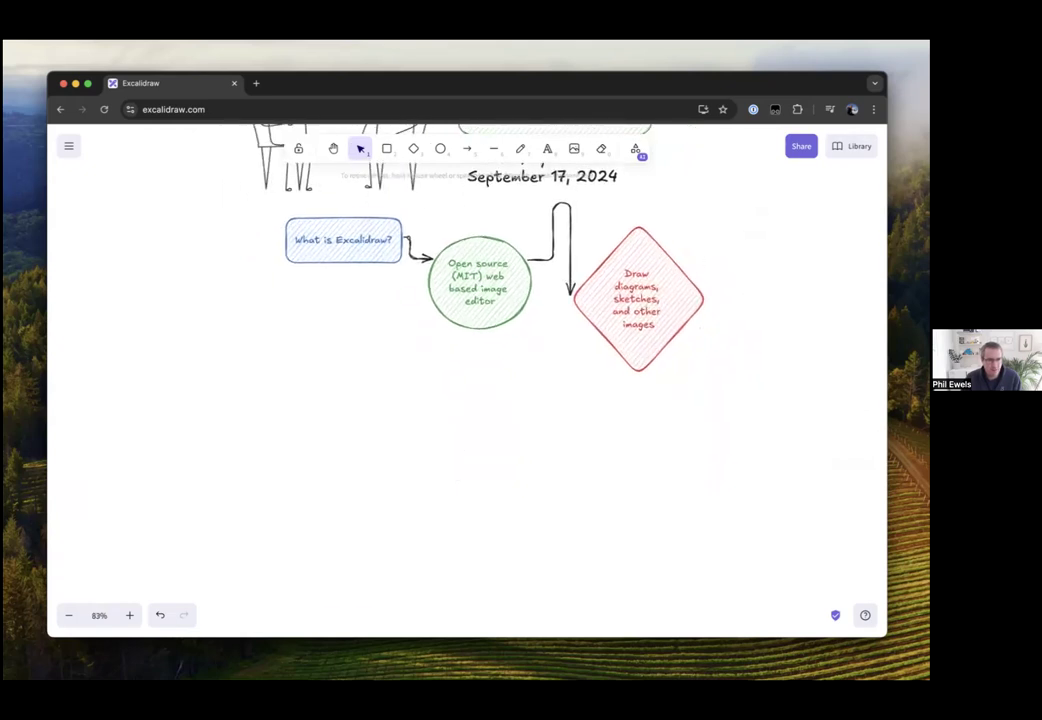
{"action": "left_click", "coordinate": [853, 146]}
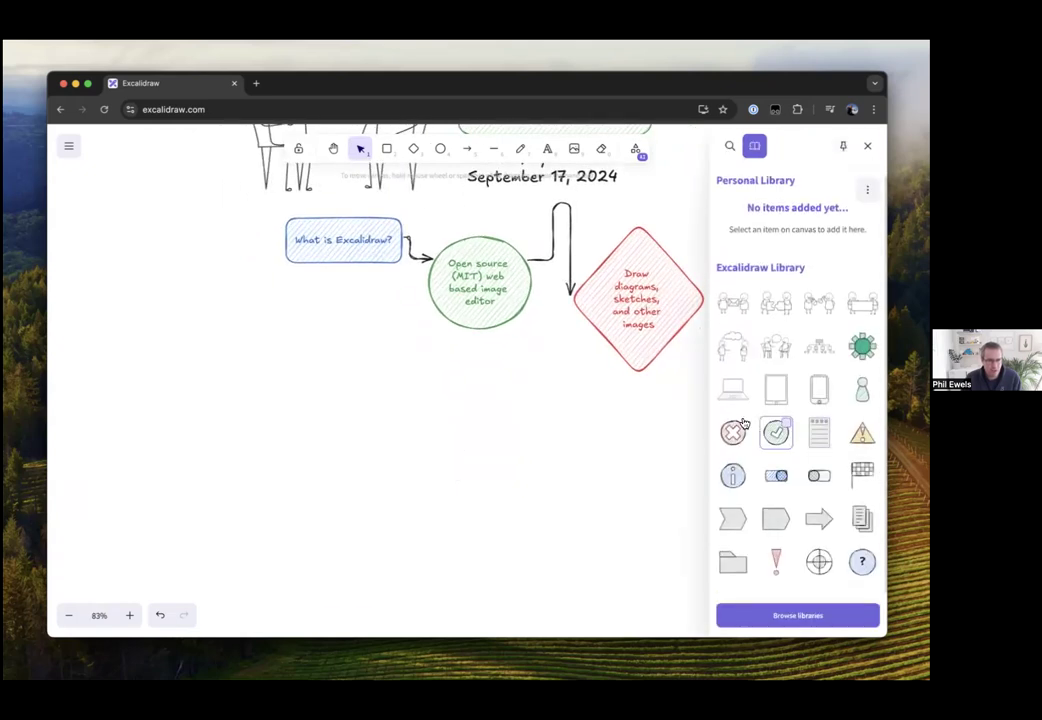
{"action": "left_click_drag", "start_coordinate": [743, 424], "coordinate": [306, 408]}
{"action": "left_click", "coordinate": [787, 269]}
Place the org-chart library shape beside the X-circle
{"action": "left_click", "coordinate": [853, 146]}
{"action": "scroll", "coordinate": [361, 357], "scroll_direction": "up", "scroll_amount": 1}
{"action": "scroll", "coordinate": [361, 357], "scroll_direction": "up", "scroll_amount": 2}
{"action": "left_click_drag", "start_coordinate": [776, 345], "coordinate": [372, 437]}
{"action": "left_click", "coordinate": [540, 416]}
Search the public libraries for 'emoji' and add the Emojis library
{"action": "left_click", "coordinate": [853, 146]}
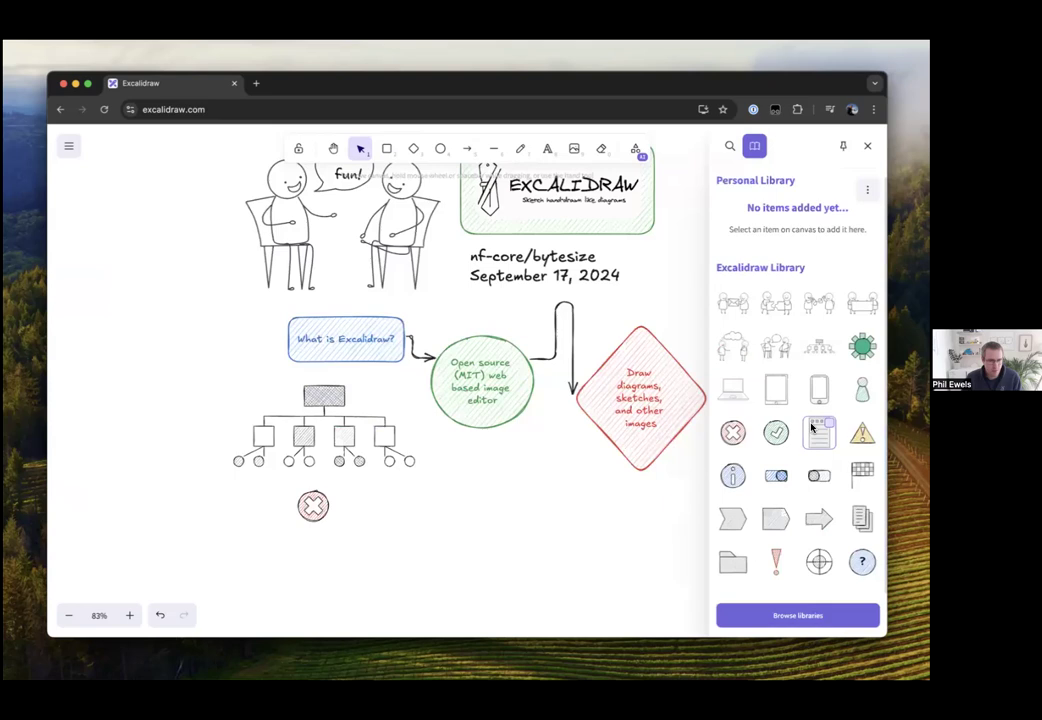
{"action": "left_click", "coordinate": [803, 615]}
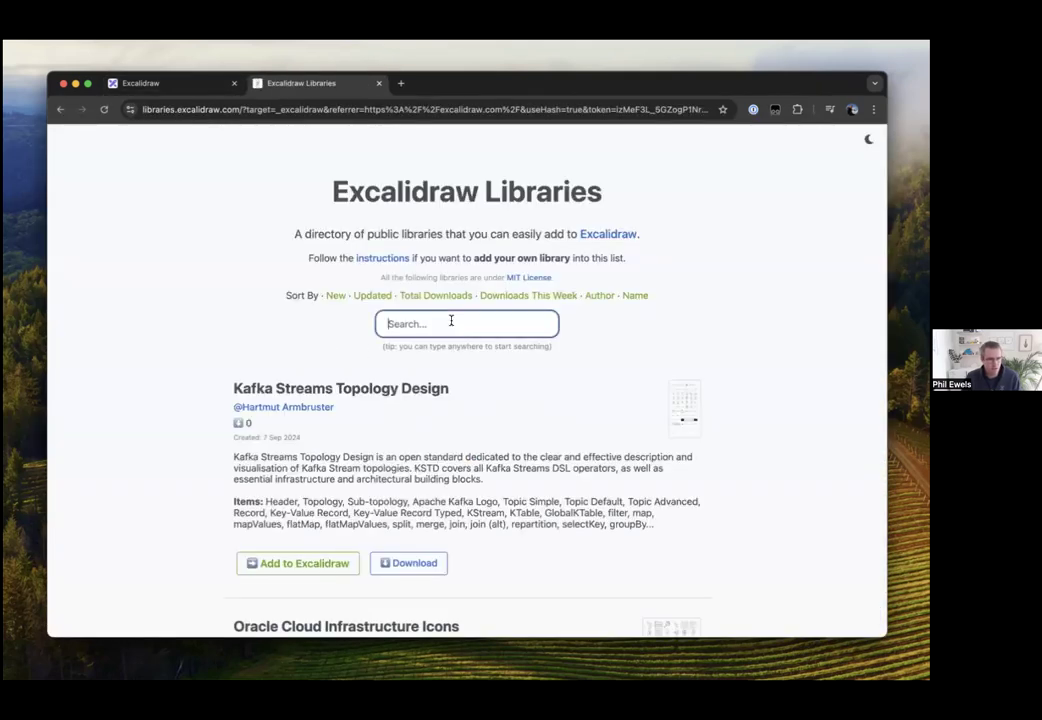
{"action": "type", "text": "emoji"}
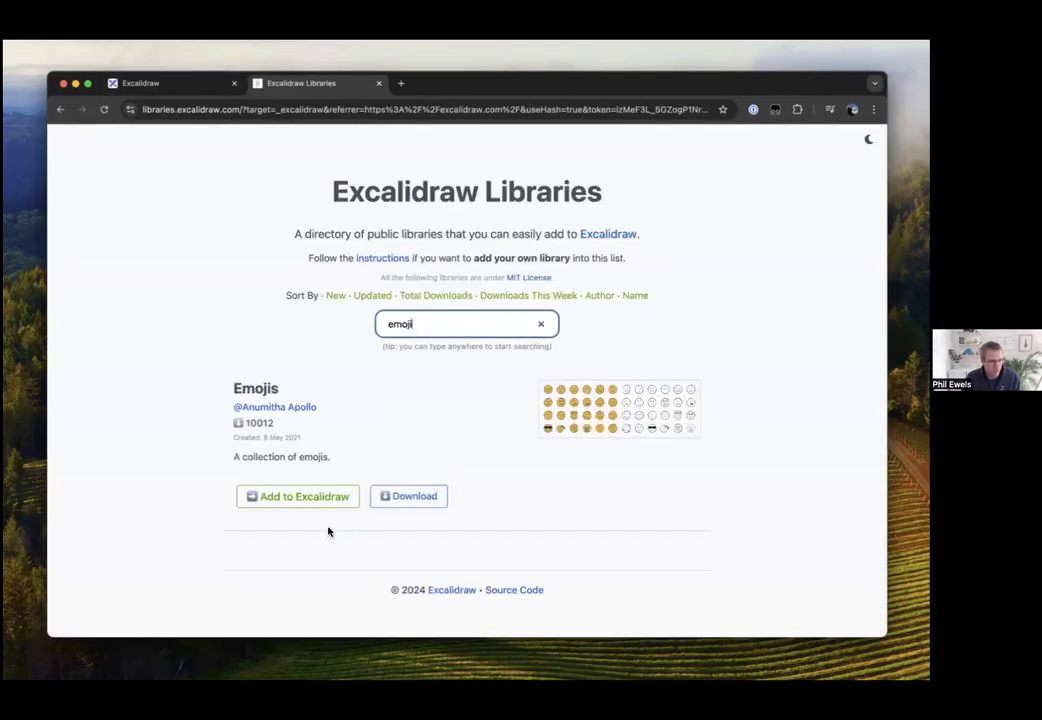
{"action": "left_click", "coordinate": [291, 498]}
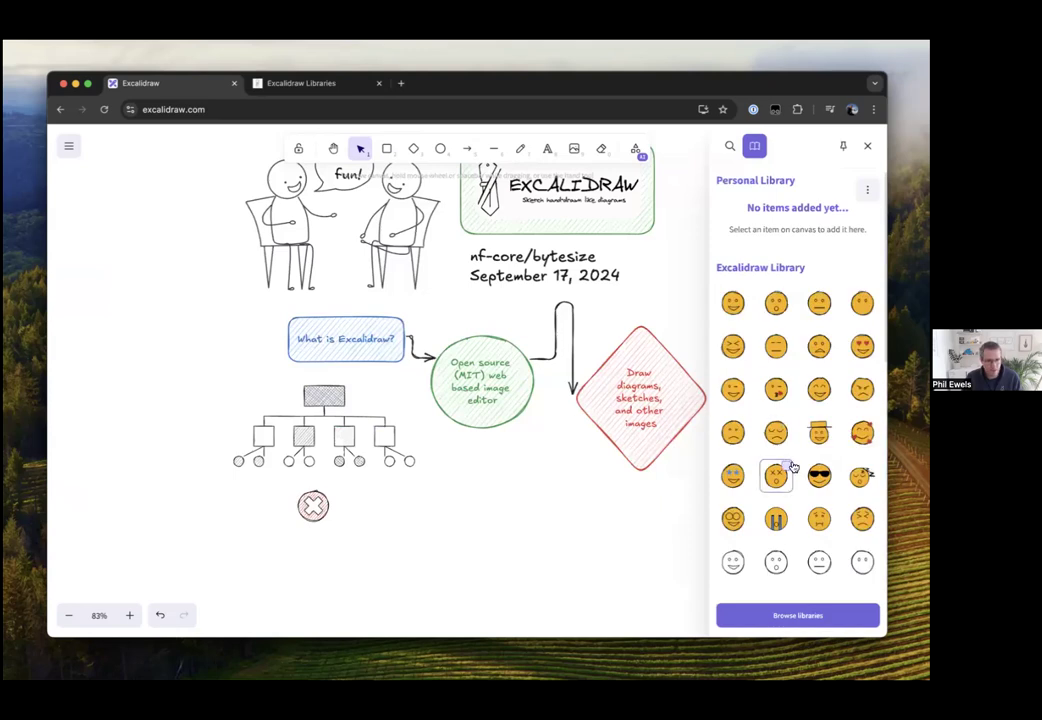
Drag the sunglasses emoji beside the org chart, shrink it and give it a solid outline
{"action": "mouse_move", "coordinate": [819, 476]}
{"action": "left_mouse_down"}
{"action": "mouse_move", "coordinate": [453, 483]}
{"action": "mouse_move", "coordinate": [535, 541]}
{"action": "mouse_move", "coordinate": [486, 511]}
{"action": "left_mouse_up"}
{"action": "left_click", "coordinate": [128, 386]}
{"action": "left_click", "coordinate": [129, 422]}
{"action": "left_click", "coordinate": [76, 378]}
{"action": "left_click", "coordinate": [628, 528]}
{"action": "scroll", "coordinate": [628, 528], "scroll_direction": "down", "scroll_amount": 2}
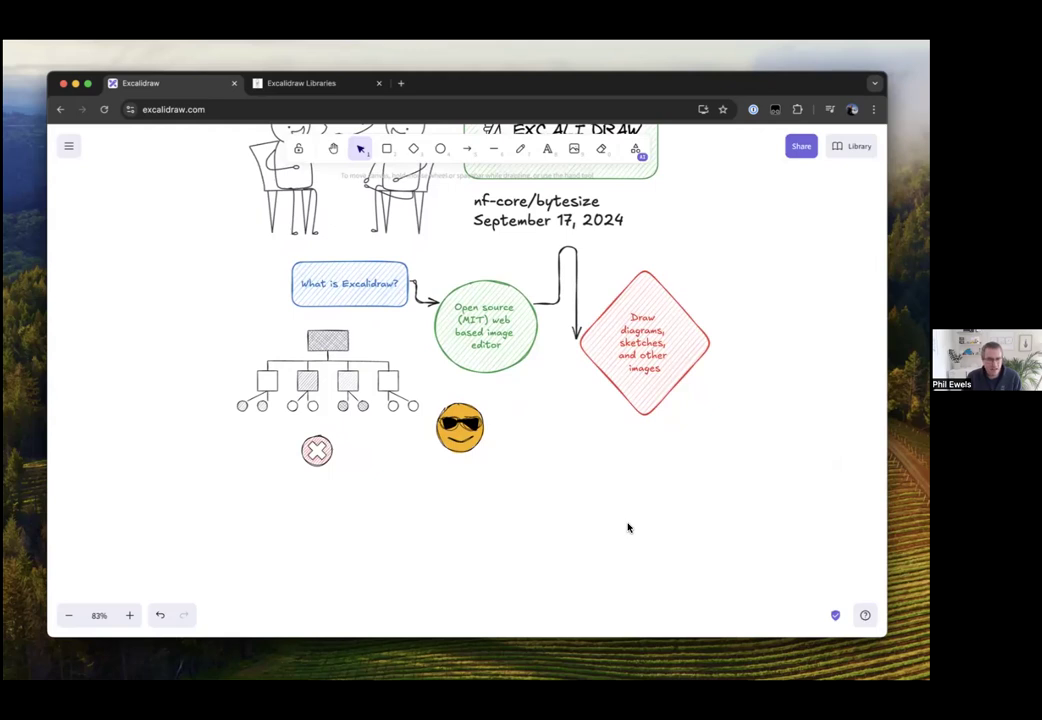
{"action": "scroll", "coordinate": [628, 528], "scroll_direction": "right", "scroll_amount": 3}
{"action": "scroll", "coordinate": [628, 528], "scroll_direction": "down", "scroll_amount": 2}
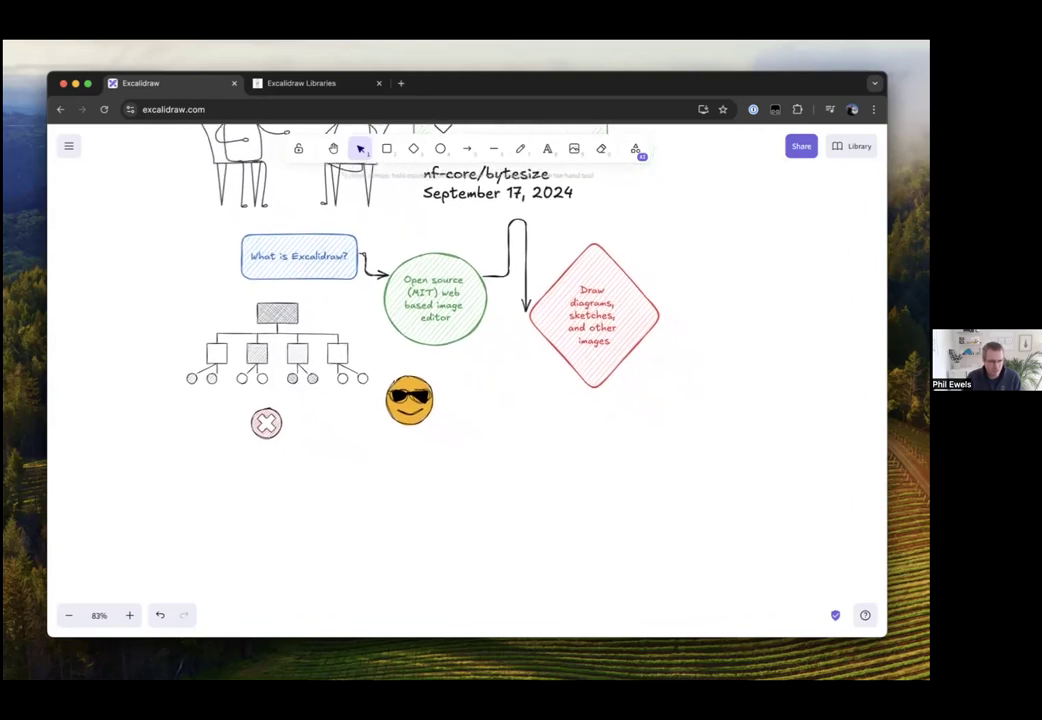
{"action": "left_click_drag", "start_coordinate": [851, 426], "coordinate": [527, 443]}
{"action": "scroll", "coordinate": [357, 357], "scroll_direction": "down", "scroll_amount": 10}
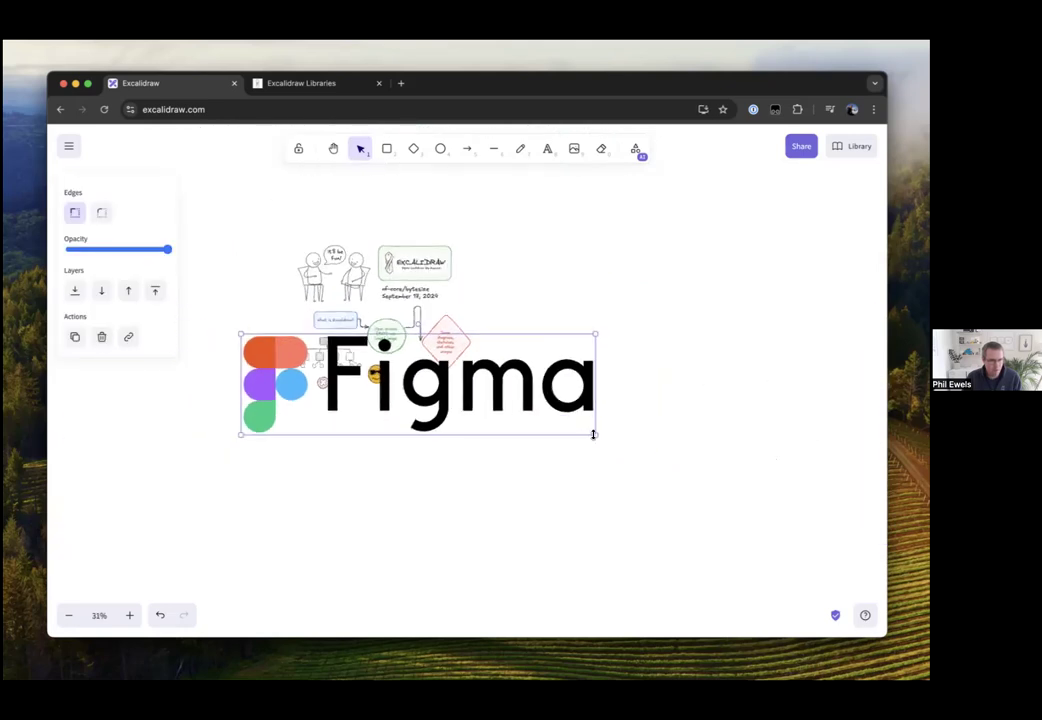
{"action": "left_click_drag", "start_coordinate": [591, 434], "coordinate": [316, 358]}
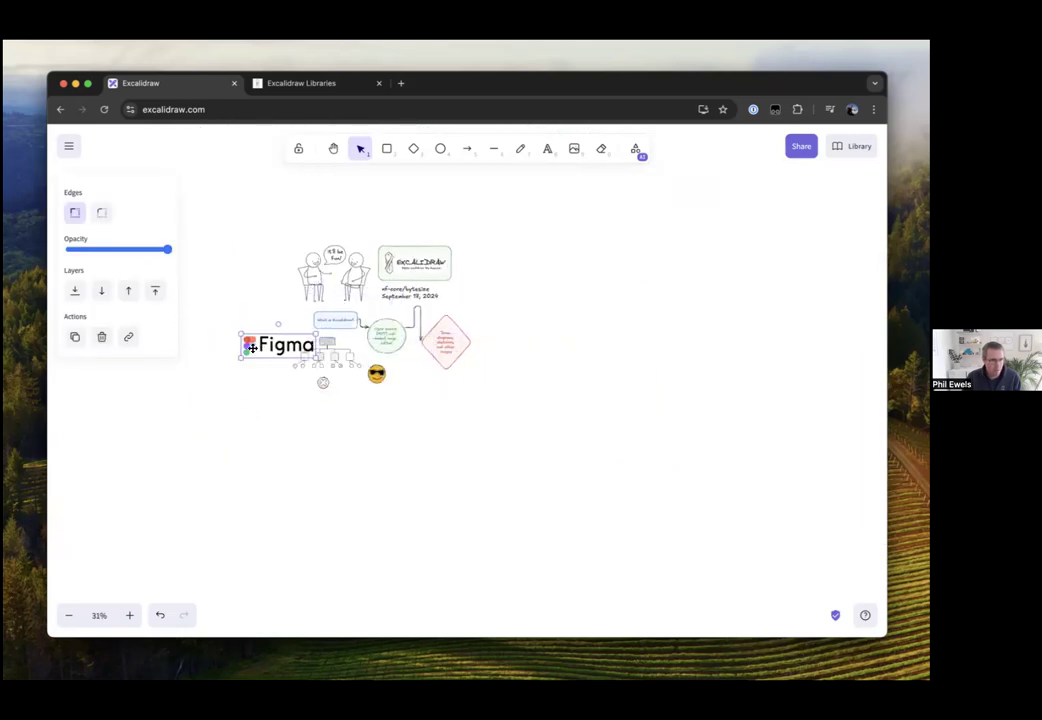
{"action": "left_click_drag", "start_coordinate": [246, 354], "coordinate": [409, 385]}
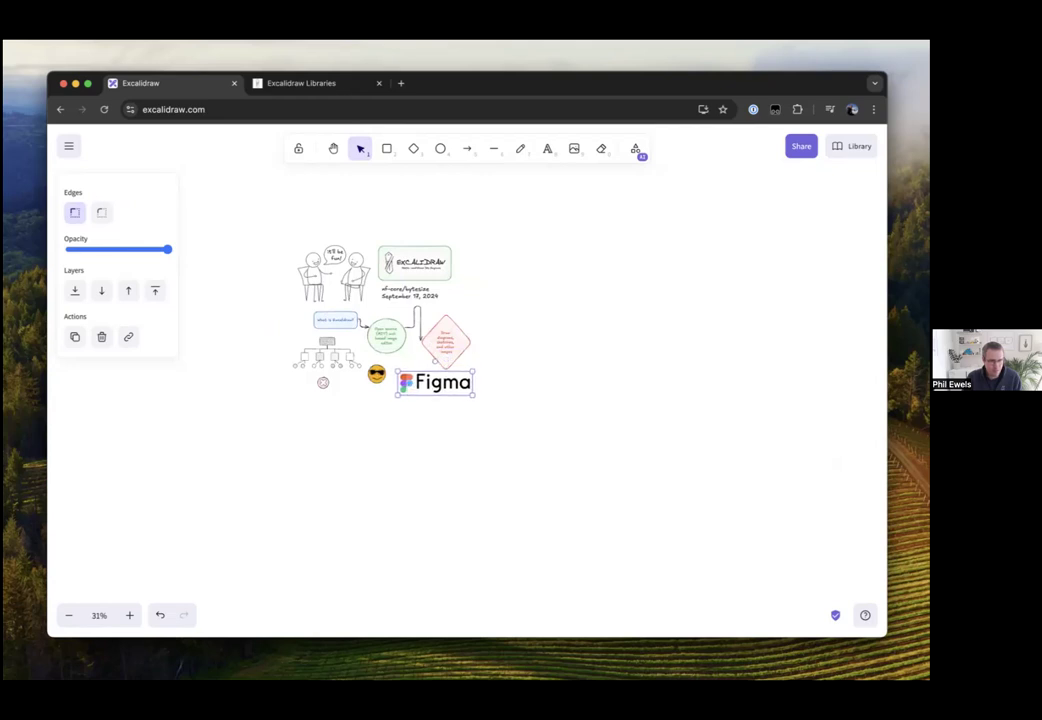
{"action": "left_click", "coordinate": [828, 665]}
{"action": "left_click_drag", "start_coordinate": [814, 493], "coordinate": [447, 447]}
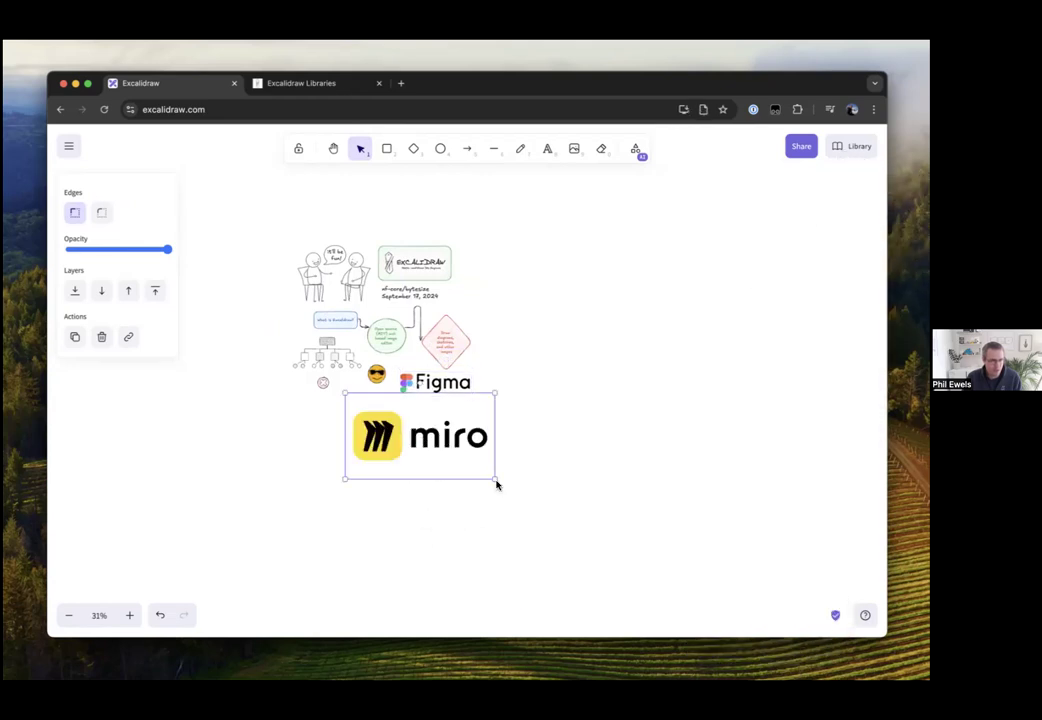
{"action": "left_click_drag", "start_coordinate": [496, 484], "coordinate": [572, 428]}
{"action": "scroll", "coordinate": [402, 430], "scroll_direction": "up", "scroll_amount": 5}
{"action": "scroll", "coordinate": [402, 430], "scroll_direction": "up", "scroll_amount": 2}
{"action": "scroll", "coordinate": [402, 430], "scroll_direction": "left", "scroll_amount": 2}
{"action": "left_click", "coordinate": [536, 484]}
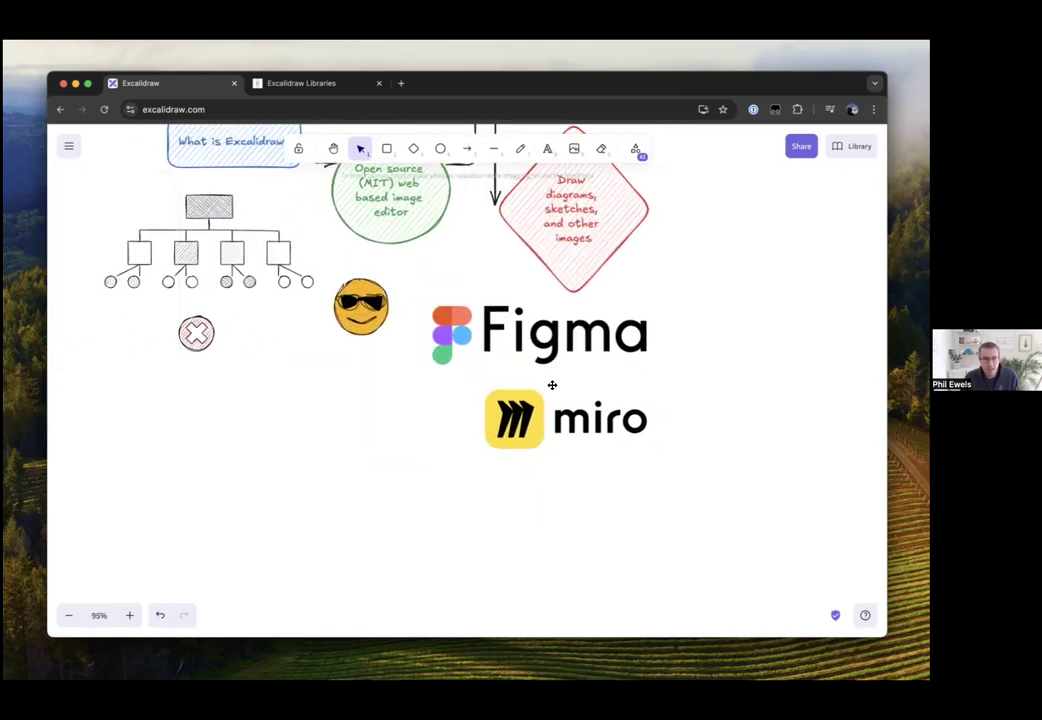
{"action": "left_click", "coordinate": [447, 341]}
{"action": "left_click_drag", "start_coordinate": [447, 341], "coordinate": [466, 352]}
{"action": "left_click", "coordinate": [500, 492]}
{"action": "left_click", "coordinate": [514, 420]}
{"action": "key", "text": "Delete"}
Delete the Figma logo, then sketch a large red freehand heart and a smaller one to its right
{"action": "left_click", "coordinate": [459, 352]}
{"action": "key", "text": "Delete"}
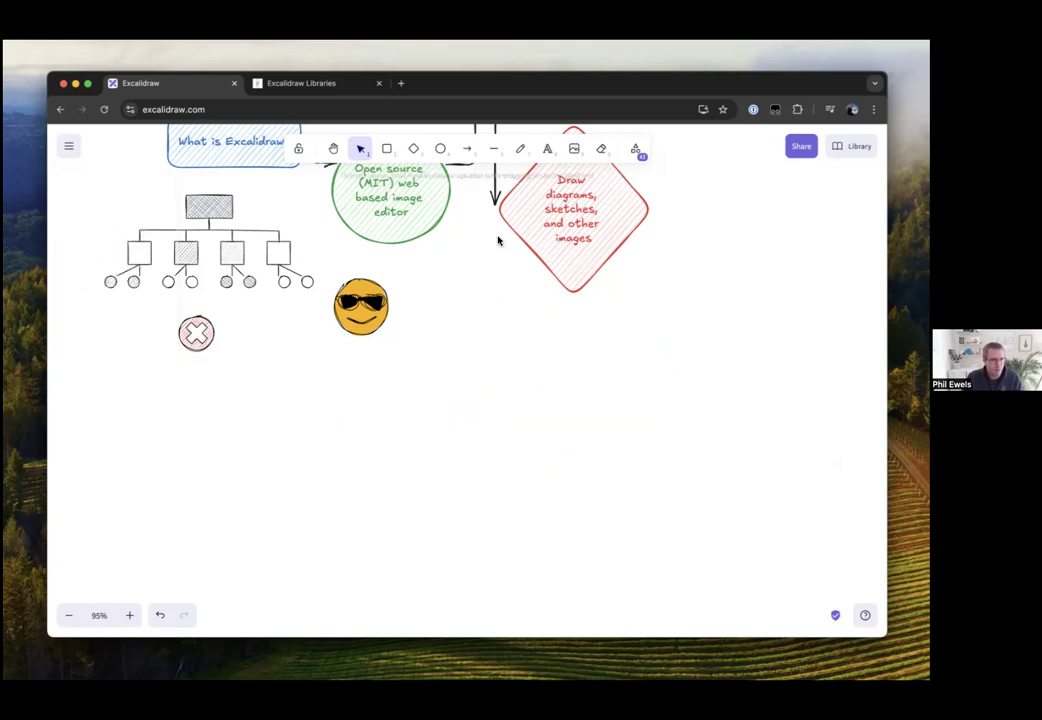
{"action": "left_click", "coordinate": [520, 148]}
{"action": "left_click", "coordinate": [87, 202]}
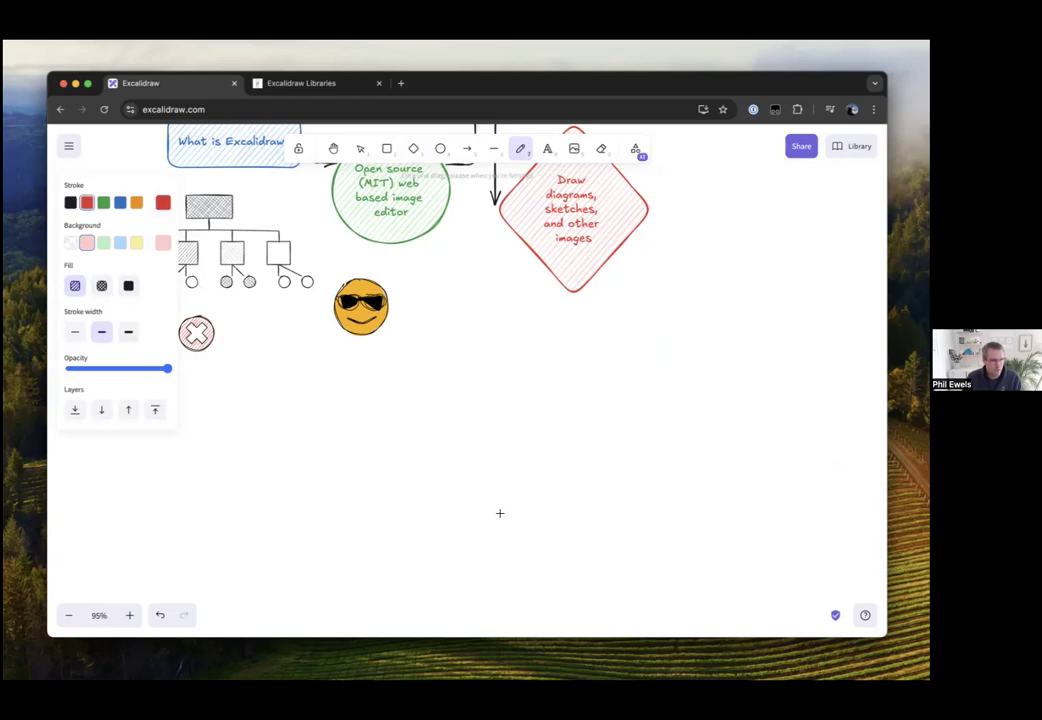
{"action": "mouse_move", "coordinate": [500, 513]}
{"action": "left_mouse_down"}
{"action": "mouse_move", "coordinate": [402, 395]}
{"action": "mouse_move", "coordinate": [570, 340]}
{"action": "mouse_move", "coordinate": [586, 456]}
{"action": "mouse_move", "coordinate": [490, 521]}
{"action": "mouse_move", "coordinate": [449, 500]}
{"action": "mouse_move", "coordinate": [419, 342]}
{"action": "mouse_move", "coordinate": [488, 382]}
{"action": "mouse_move", "coordinate": [617, 321]}
{"action": "left_mouse_up"}
{"action": "mouse_move", "coordinate": [647, 387]}
{"action": "left_mouse_down"}
{"action": "mouse_move", "coordinate": [490, 515]}
{"action": "mouse_move", "coordinate": [502, 503]}
{"action": "mouse_move", "coordinate": [484, 505]}
{"action": "mouse_move", "coordinate": [382, 385]}
{"action": "mouse_move", "coordinate": [500, 354]}
{"action": "mouse_move", "coordinate": [647, 293]}
{"action": "mouse_move", "coordinate": [568, 420]}
{"action": "left_mouse_up"}
{"action": "mouse_move", "coordinate": [525, 470]}
{"action": "left_mouse_down"}
{"action": "mouse_move", "coordinate": [484, 520]}
{"action": "mouse_move", "coordinate": [478, 475]}
{"action": "mouse_move", "coordinate": [428, 500]}
{"action": "left_mouse_up"}
{"action": "mouse_move", "coordinate": [755, 483]}
{"action": "left_mouse_down"}
{"action": "mouse_move", "coordinate": [668, 376]}
{"action": "mouse_move", "coordinate": [714, 352]}
{"action": "mouse_move", "coordinate": [732, 386]}
{"action": "mouse_move", "coordinate": [768, 341]}
{"action": "mouse_move", "coordinate": [805, 371]}
{"action": "mouse_move", "coordinate": [744, 484]}
{"action": "left_mouse_up"}
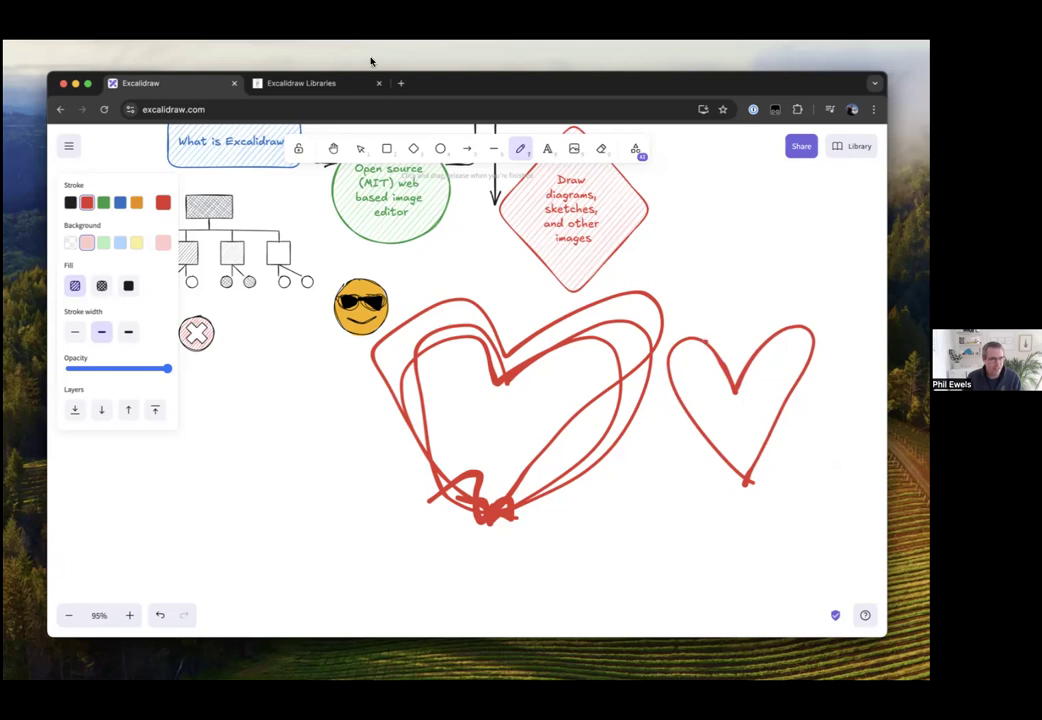
Write 'FREEE' inside the right heart and set it to XL font size
{"action": "left_click", "coordinate": [548, 149]}
{"action": "left_click", "coordinate": [712, 415]}
{"action": "type", "text": "FREEE"}
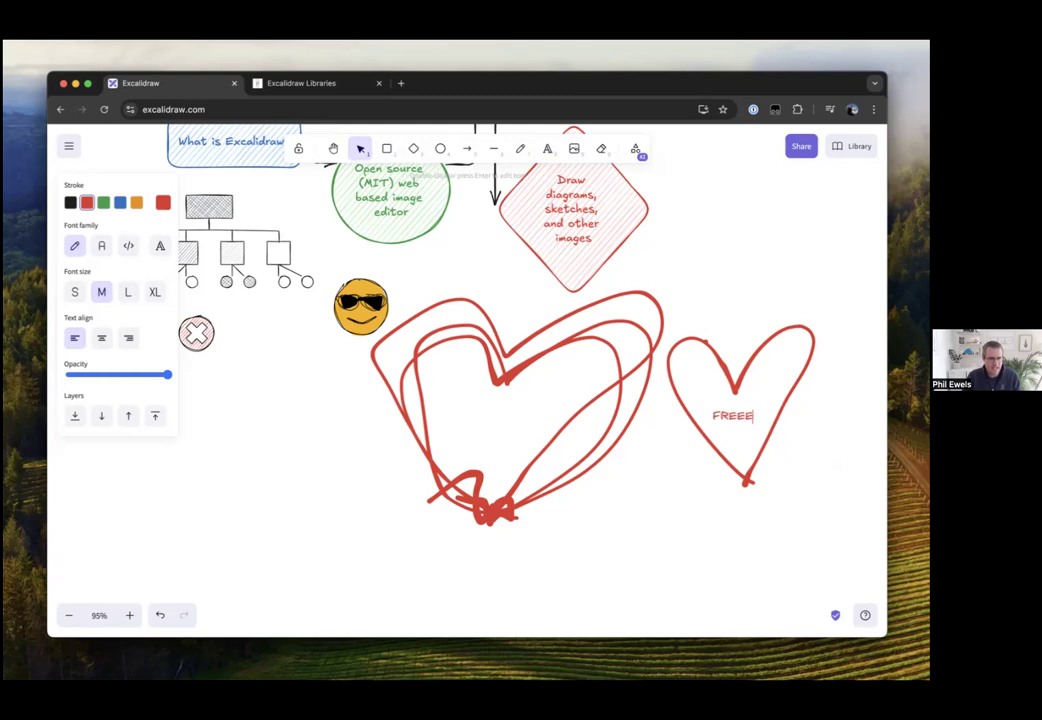
{"action": "left_click", "coordinate": [660, 619]}
{"action": "left_click", "coordinate": [736, 425]}
{"action": "left_click", "coordinate": [156, 292]}
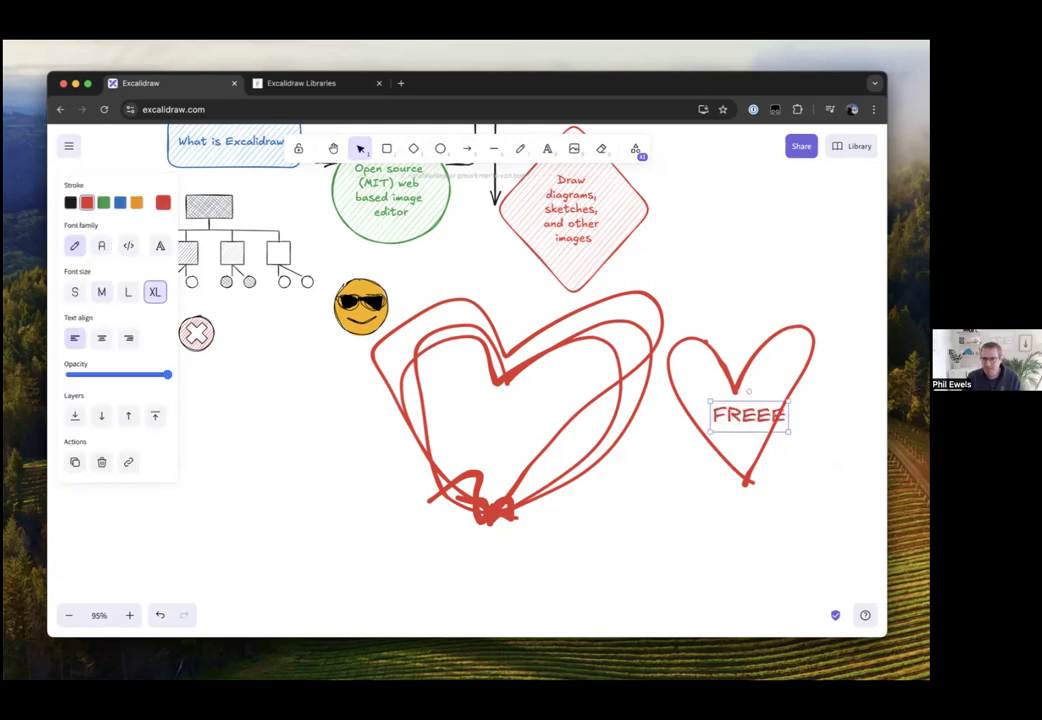
{"action": "key", "text": "super+Tab"}
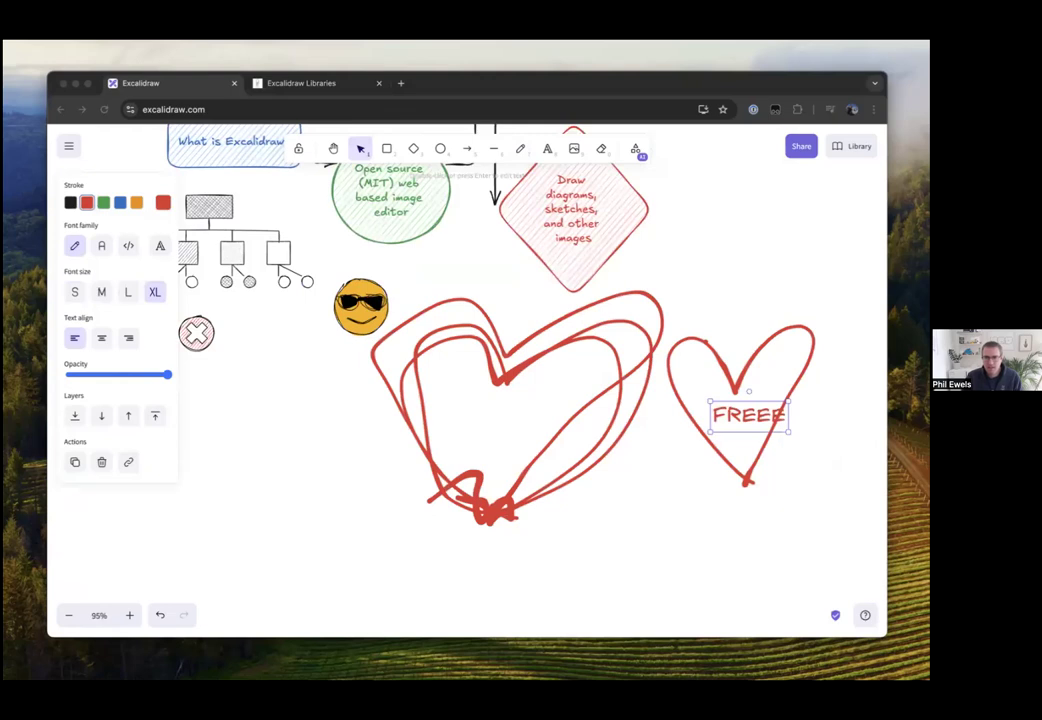
{"action": "scroll", "coordinate": [572, 507], "scroll_direction": "up", "scroll_amount": 5}
{"action": "scroll", "coordinate": [572, 507], "scroll_direction": "left", "scroll_amount": 3}
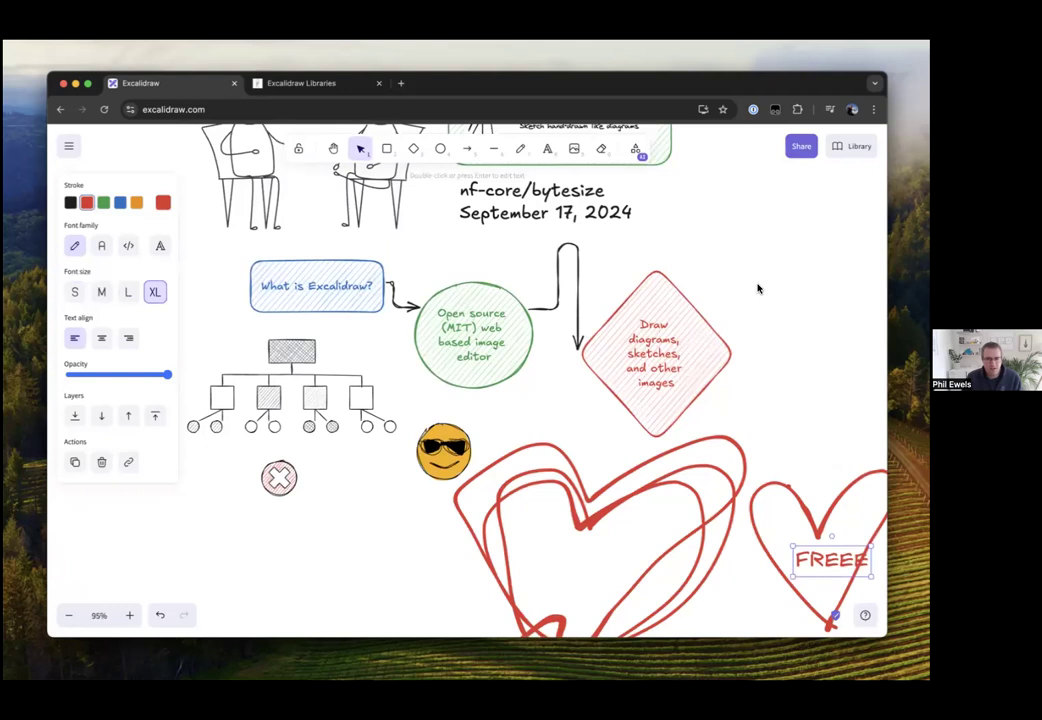
Start a live collaboration session from Share and copy the room's invite link
{"action": "left_click", "coordinate": [795, 150]}
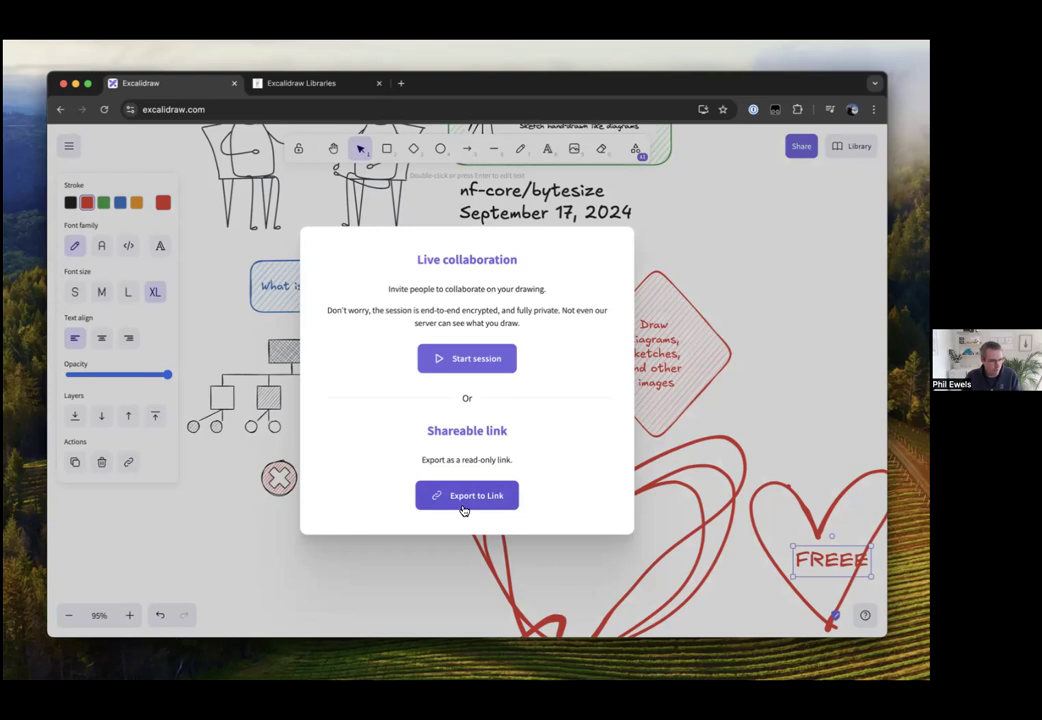
{"action": "left_click", "coordinate": [465, 358]}
{"action": "left_click", "coordinate": [566, 370]}
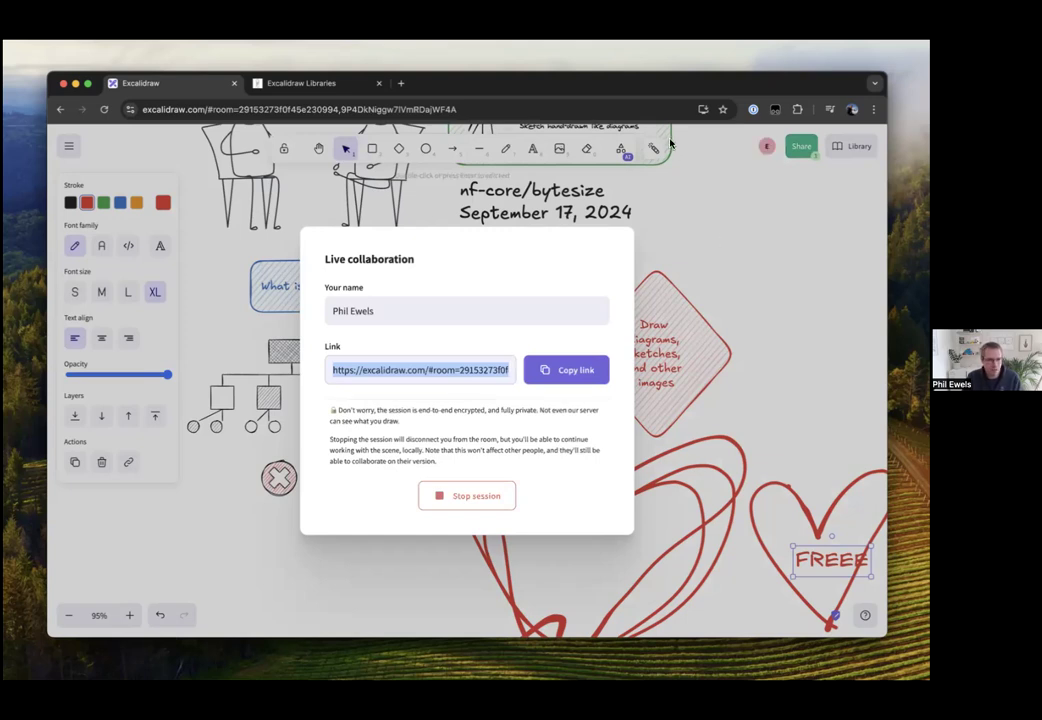
Return to the shared canvas and pan around while collaborators draw hearts, an apple and scribbles
{"action": "left_click", "coordinate": [687, 272]}
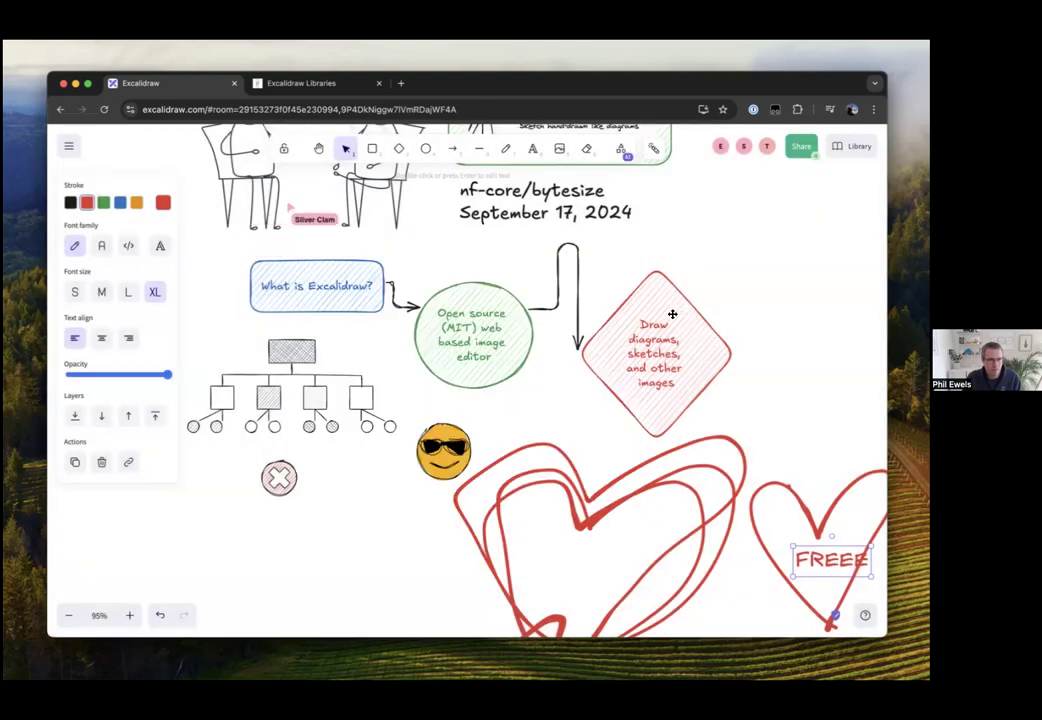
{"action": "key", "text": "h"}
{"action": "left_click_drag", "start_coordinate": [355, 548], "coordinate": [344, 456]}
{"action": "scroll", "coordinate": [344, 456], "scroll_direction": "down", "scroll_amount": 10, "text": "ctrl"}
{"action": "scroll", "coordinate": [389, 429], "scroll_direction": "up", "scroll_amount": 6, "text": "ctrl"}
{"action": "scroll", "coordinate": [389, 429], "scroll_direction": "down", "scroll_amount": 3, "text": "ctrl"}
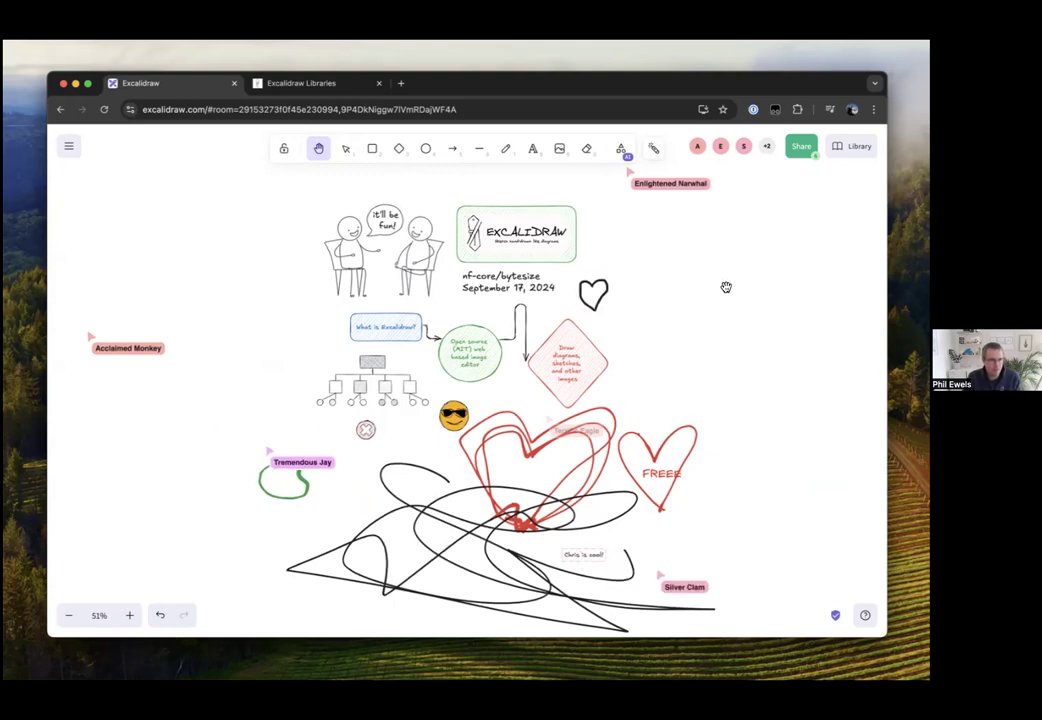
{"action": "left_click", "coordinate": [345, 148]}
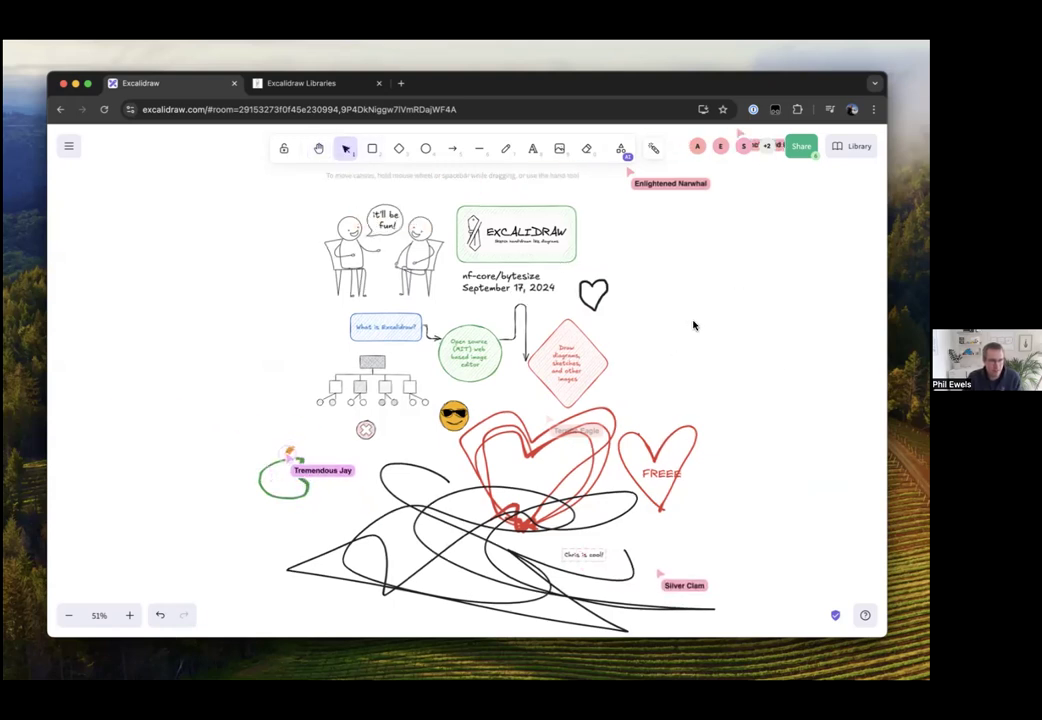
{"action": "scroll", "coordinate": [650, 421], "scroll_direction": "up", "scroll_amount": 2}
{"action": "scroll", "coordinate": [650, 421], "scroll_direction": "left", "scroll_amount": 2}
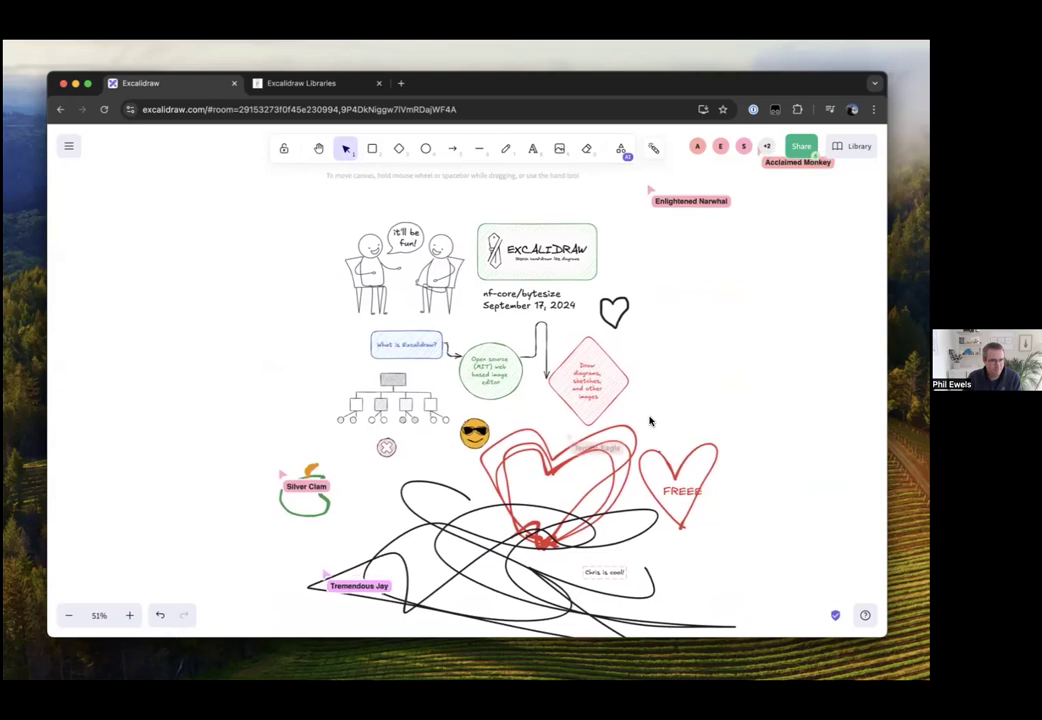
Follow each of the three collaborators' views in turn, then stop following
{"action": "left_click", "coordinate": [770, 147]}
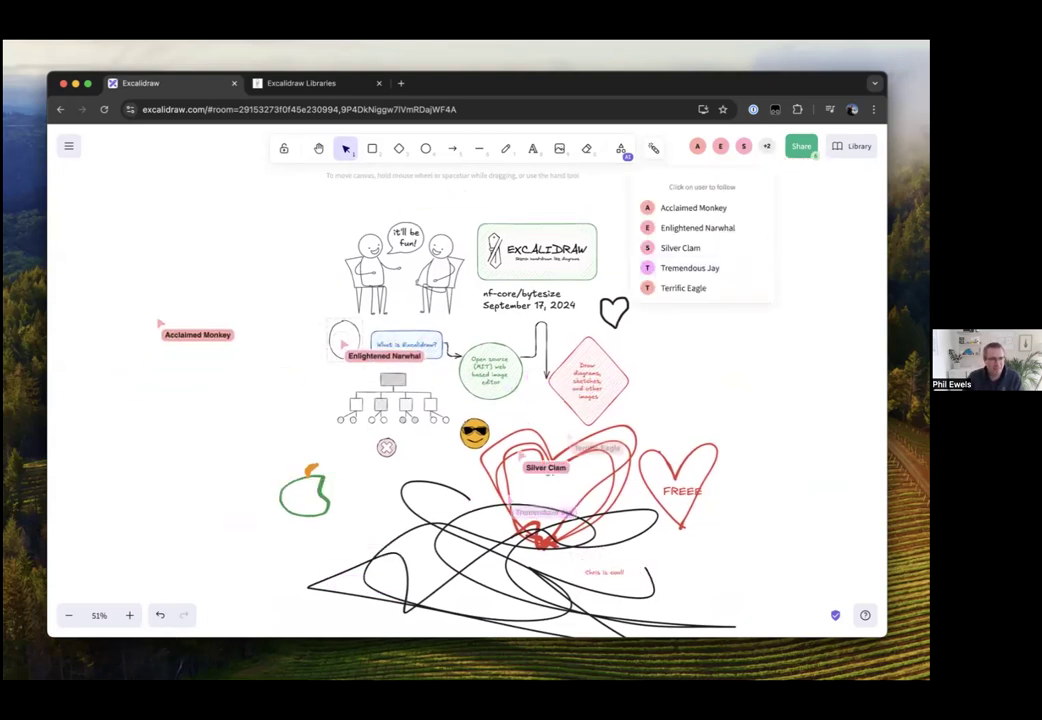
{"action": "left_click", "coordinate": [697, 217]}
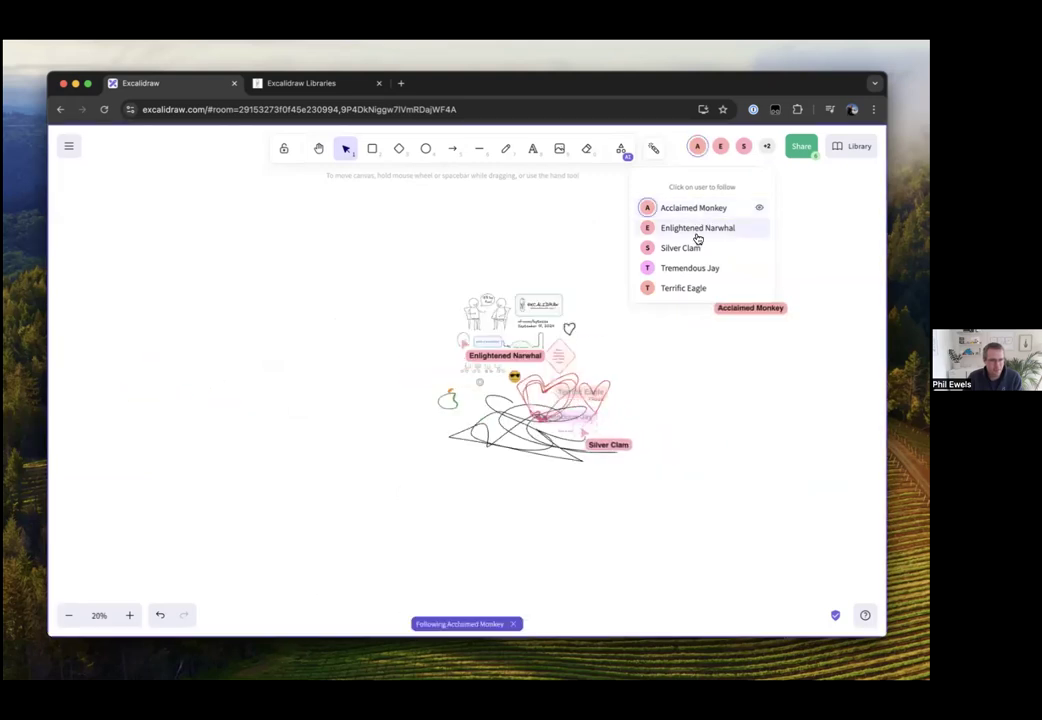
{"action": "left_click", "coordinate": [695, 229]}
{"action": "left_click", "coordinate": [684, 250]}
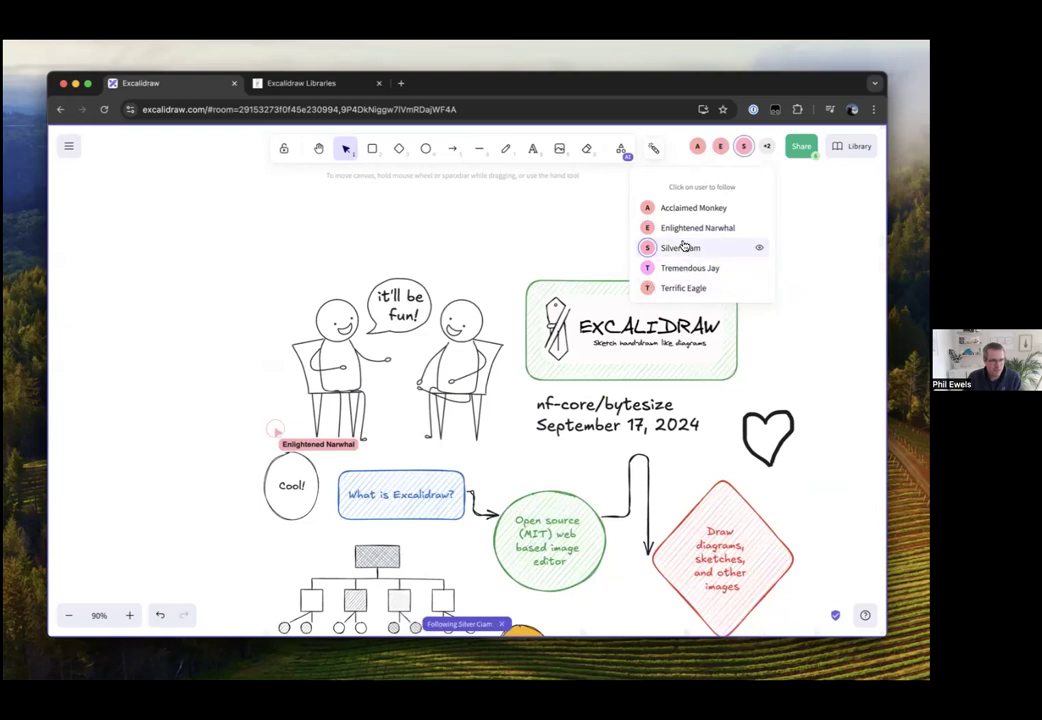
{"action": "left_click", "coordinate": [655, 247]}
Zoom out and pan to look over the whole shared board
{"action": "scroll", "coordinate": [748, 383], "scroll_direction": "down", "scroll_amount": 3}
{"action": "scroll", "coordinate": [748, 383], "scroll_direction": "down", "scroll_amount": 3}
{"action": "scroll", "coordinate": [748, 383], "scroll_direction": "right", "scroll_amount": 3}
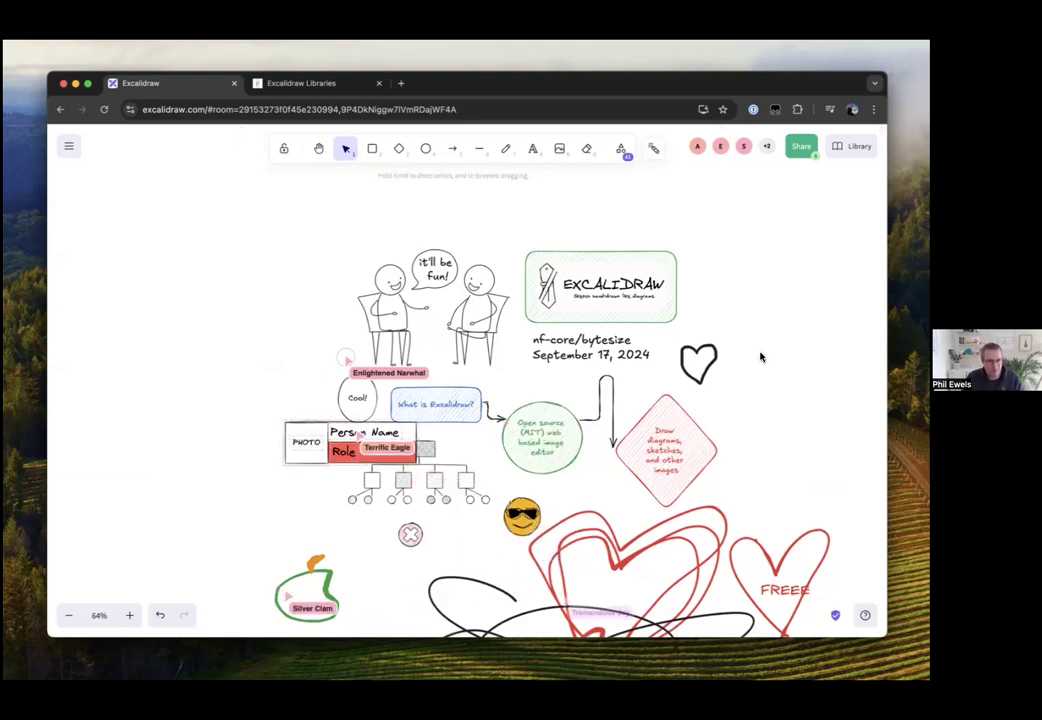
{"action": "scroll", "coordinate": [750, 375], "scroll_direction": "down", "scroll_amount": 2}
{"action": "scroll", "coordinate": [705, 350], "scroll_direction": "down", "scroll_amount": 5}
{"action": "scroll", "coordinate": [690, 350], "scroll_direction": "right", "scroll_amount": 2}
{"action": "scroll", "coordinate": [690, 350], "scroll_direction": "down", "scroll_amount": 1}
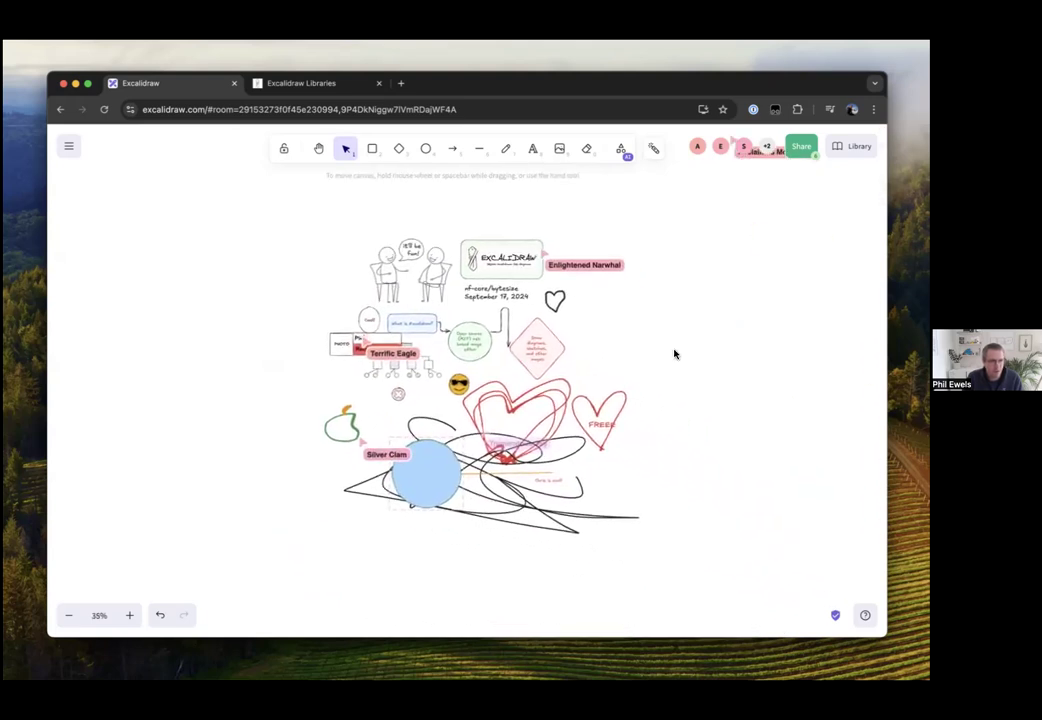
Preview the image export with Background turned off and back on, close it, and reopen the main menu
{"action": "left_click", "coordinate": [70, 147]}
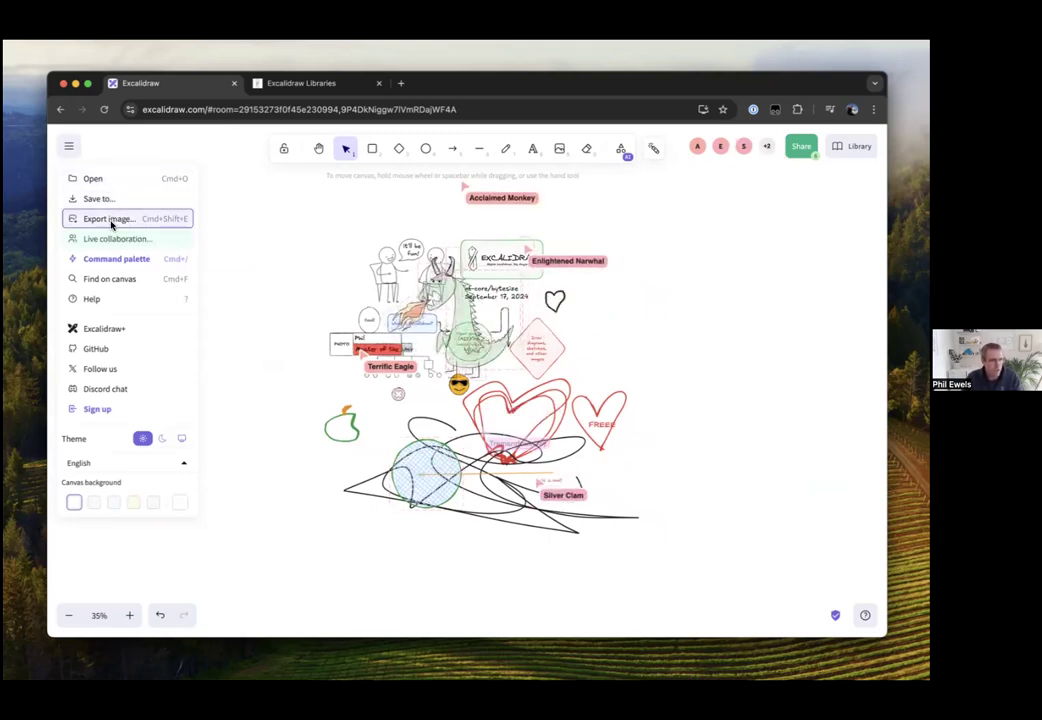
{"action": "left_click", "coordinate": [110, 218]}
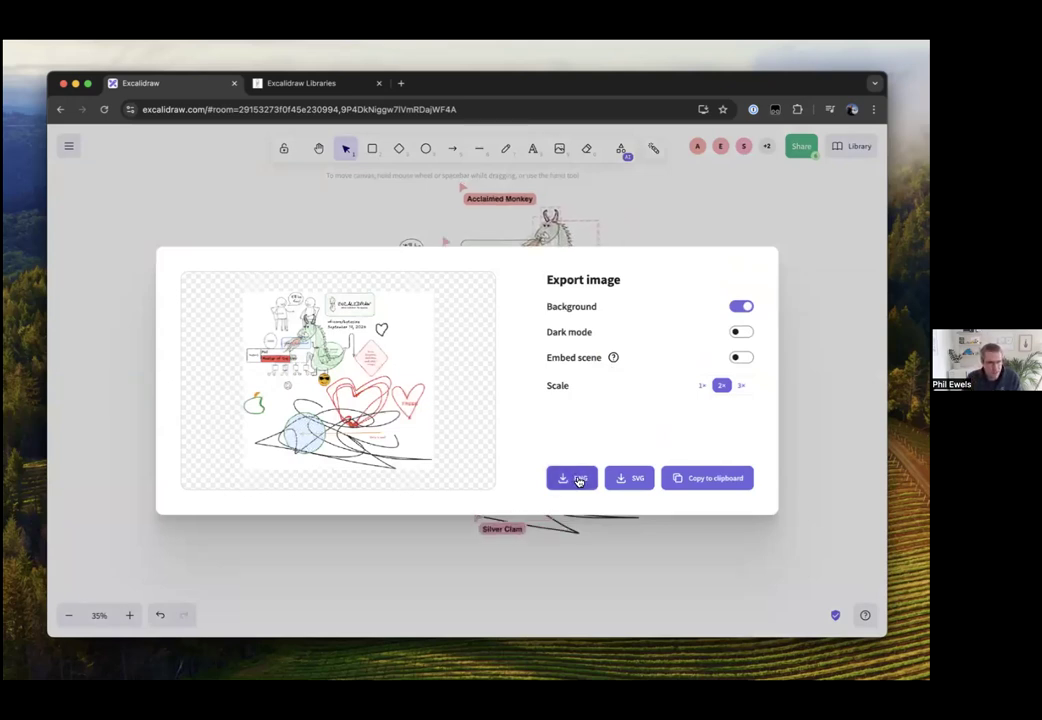
{"action": "left_click", "coordinate": [740, 309]}
{"action": "left_click", "coordinate": [740, 307]}
{"action": "left_click", "coordinate": [719, 579]}
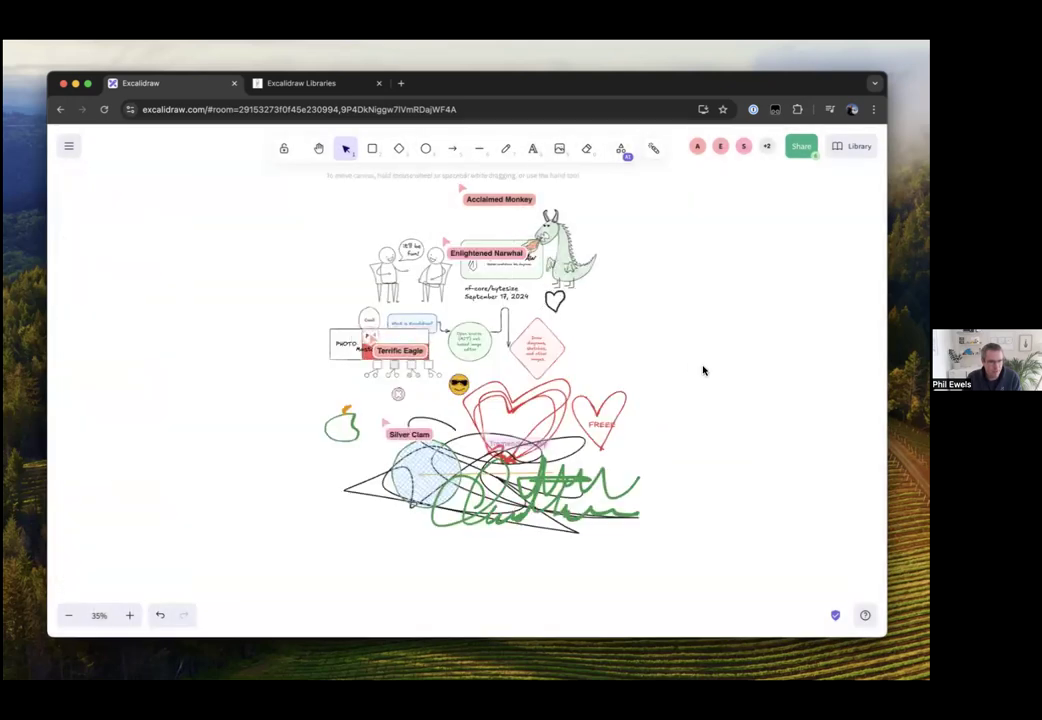
{"action": "left_click", "coordinate": [69, 147]}
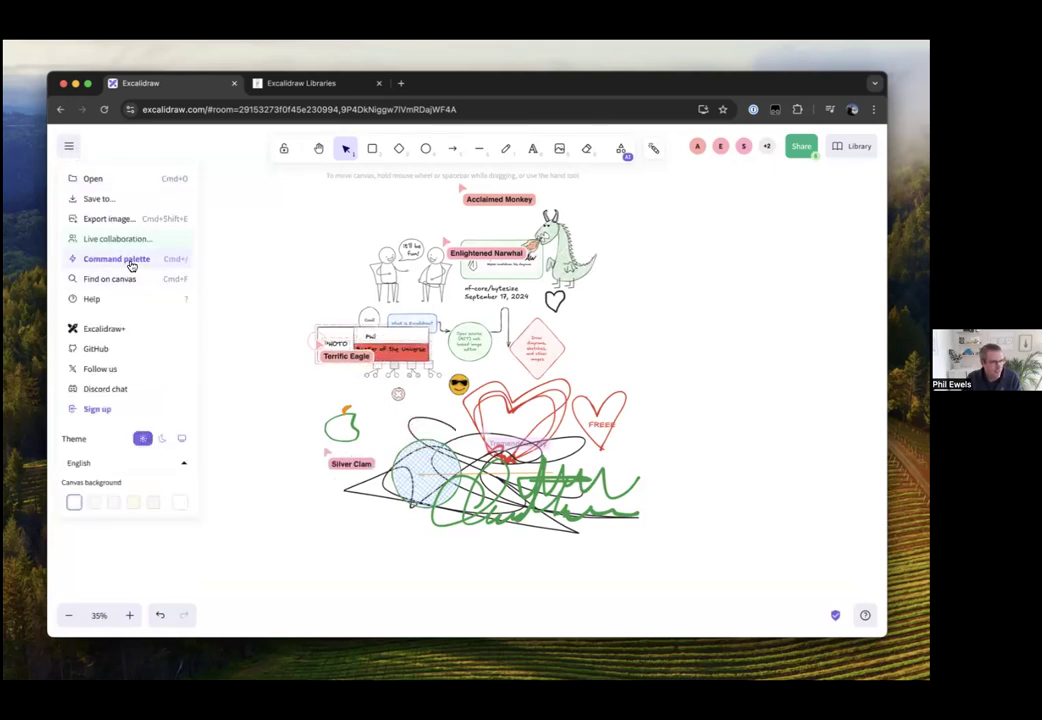
Browse the command palette's list of commands, then close it
{"action": "left_click", "coordinate": [120, 259]}
{"action": "scroll", "coordinate": [391, 368], "scroll_direction": "down", "scroll_amount": 5}
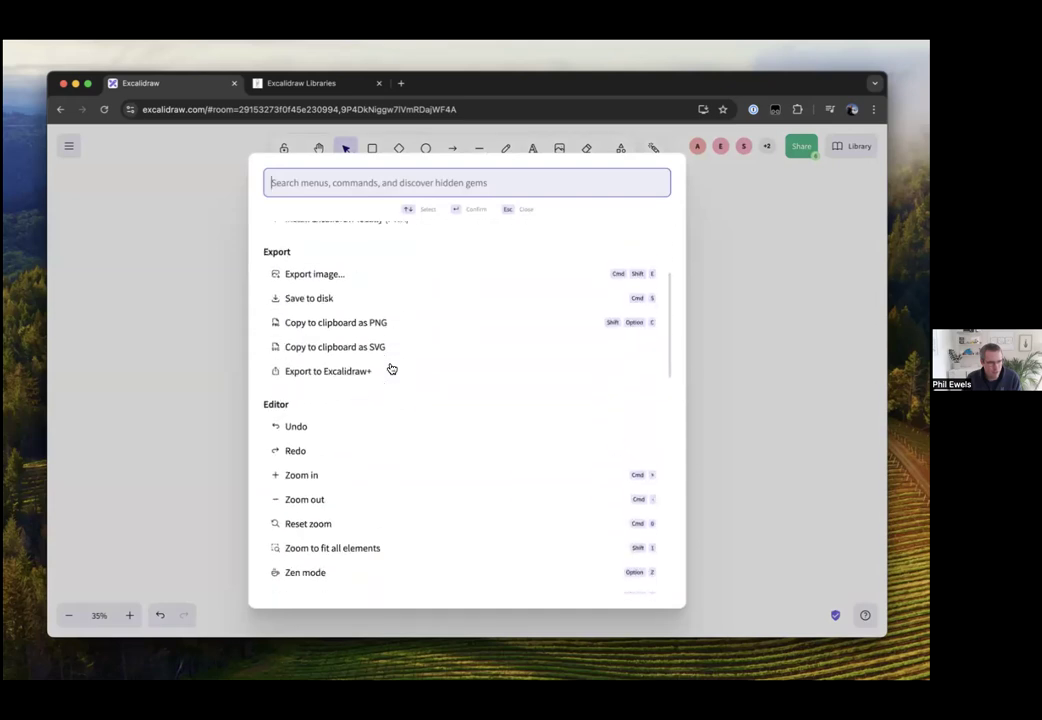
{"action": "scroll", "coordinate": [391, 368], "scroll_direction": "up", "scroll_amount": 3}
{"action": "scroll", "coordinate": [391, 368], "scroll_direction": "up", "scroll_amount": 4}
{"action": "left_click", "coordinate": [812, 288]}
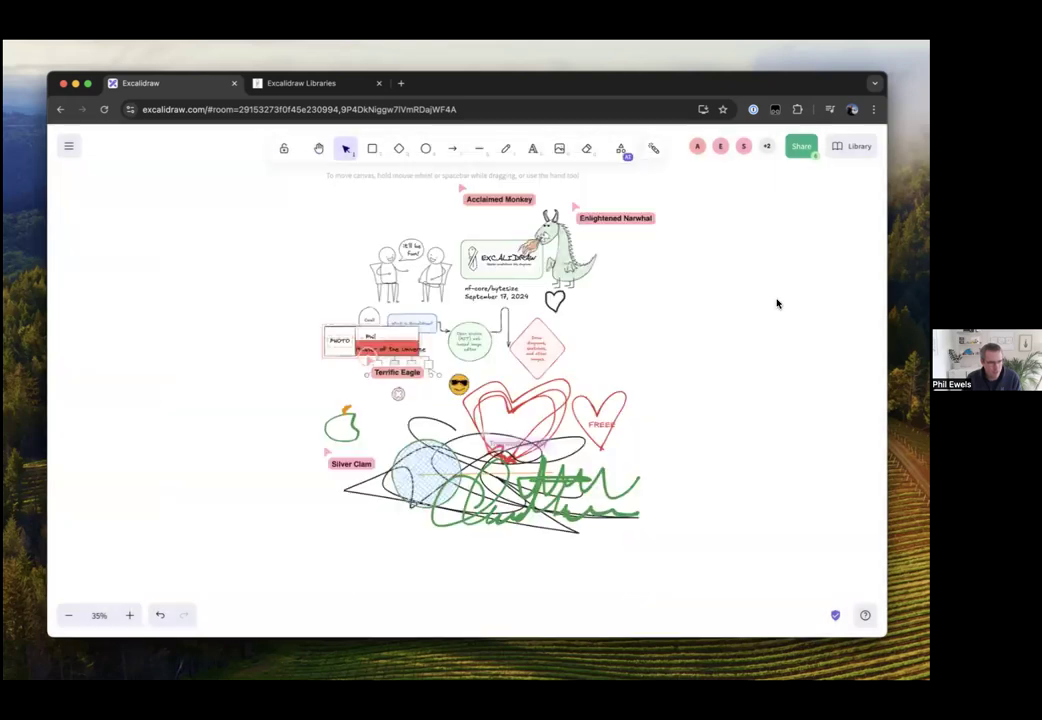
Try the dark theme from the main menu, then switch back to the light theme
{"action": "left_click", "coordinate": [69, 147]}
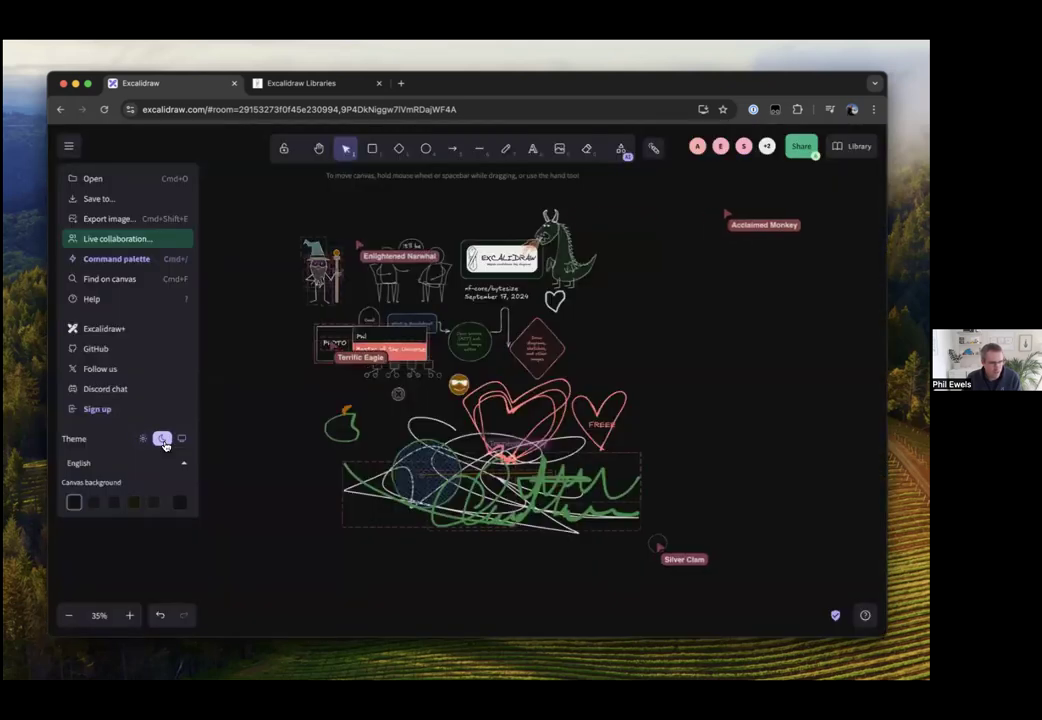
{"action": "left_click", "coordinate": [162, 439]}
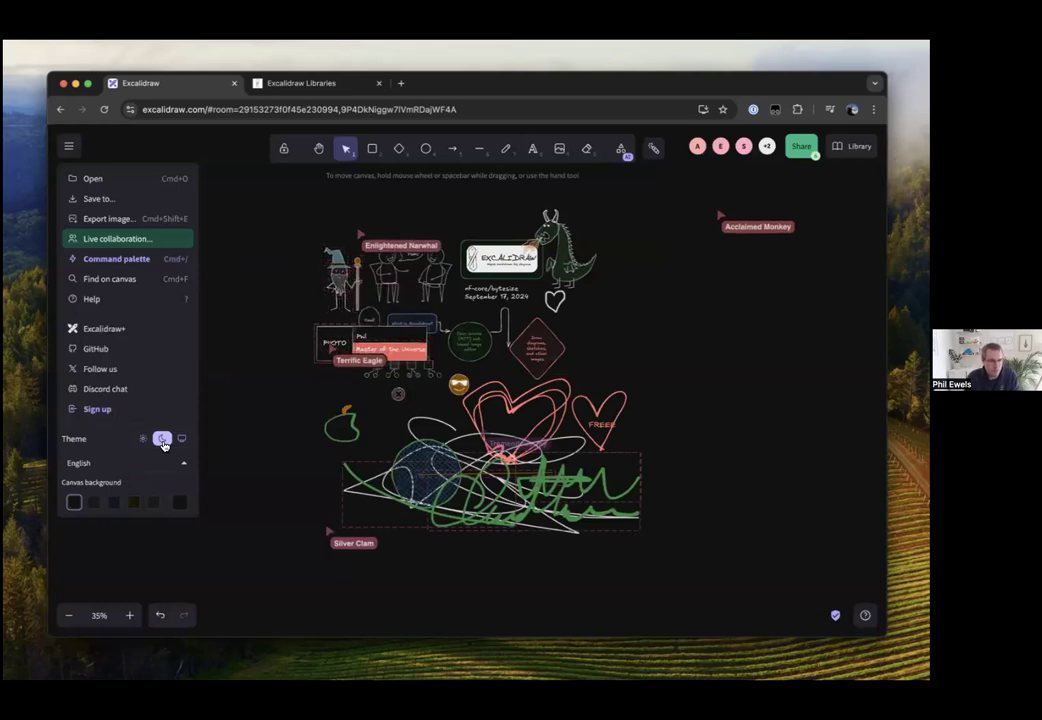
{"action": "left_click", "coordinate": [143, 439]}
{"action": "left_click", "coordinate": [255, 421]}
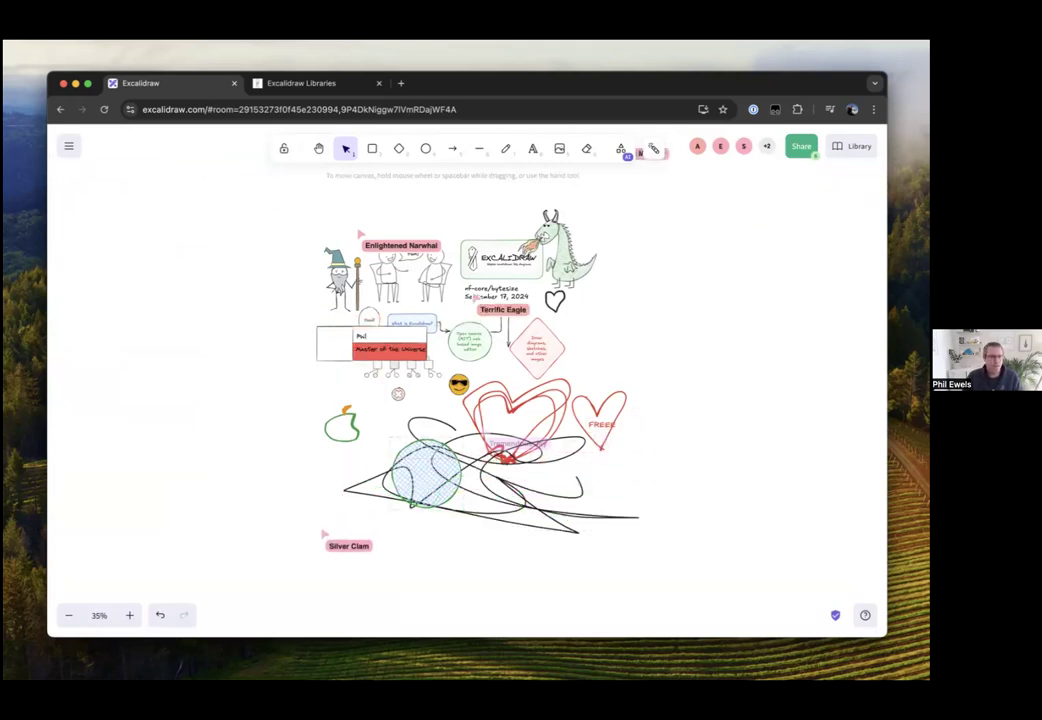
Load multiqc.info in a new tab and scroll the Documentation page to its diagram
{"action": "left_click", "coordinate": [398, 87]}
{"action": "type", "text": "multiqc.info"}
{"action": "key", "text": "Return"}
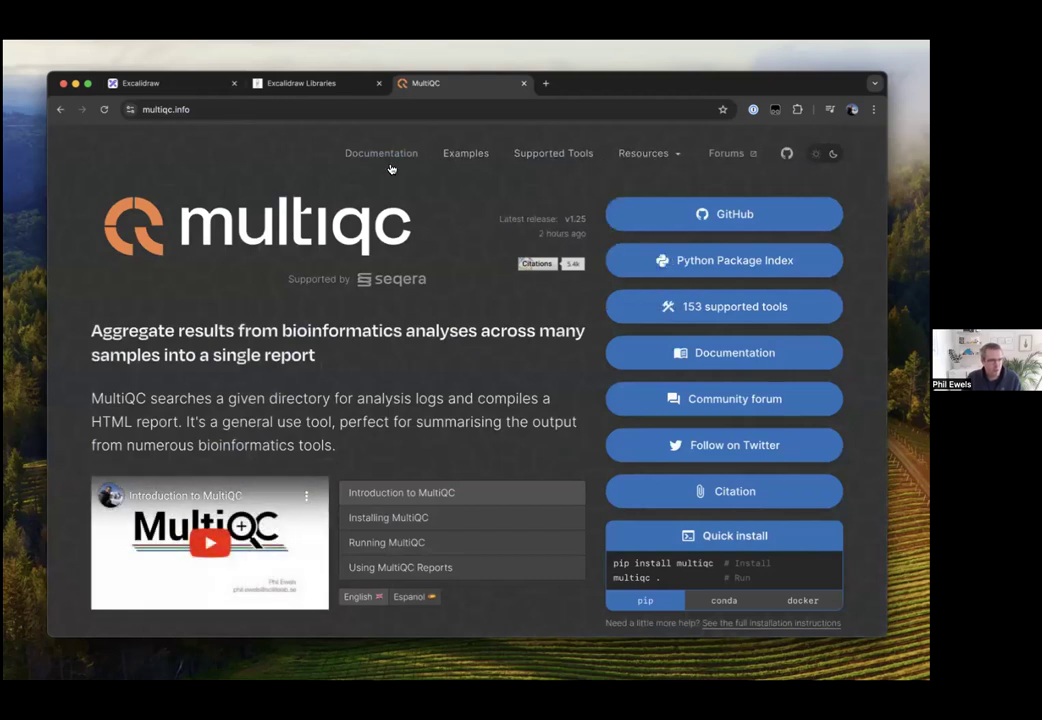
{"action": "left_click", "coordinate": [391, 156]}
{"action": "scroll", "coordinate": [443, 377], "scroll_direction": "down", "scroll_amount": 5}
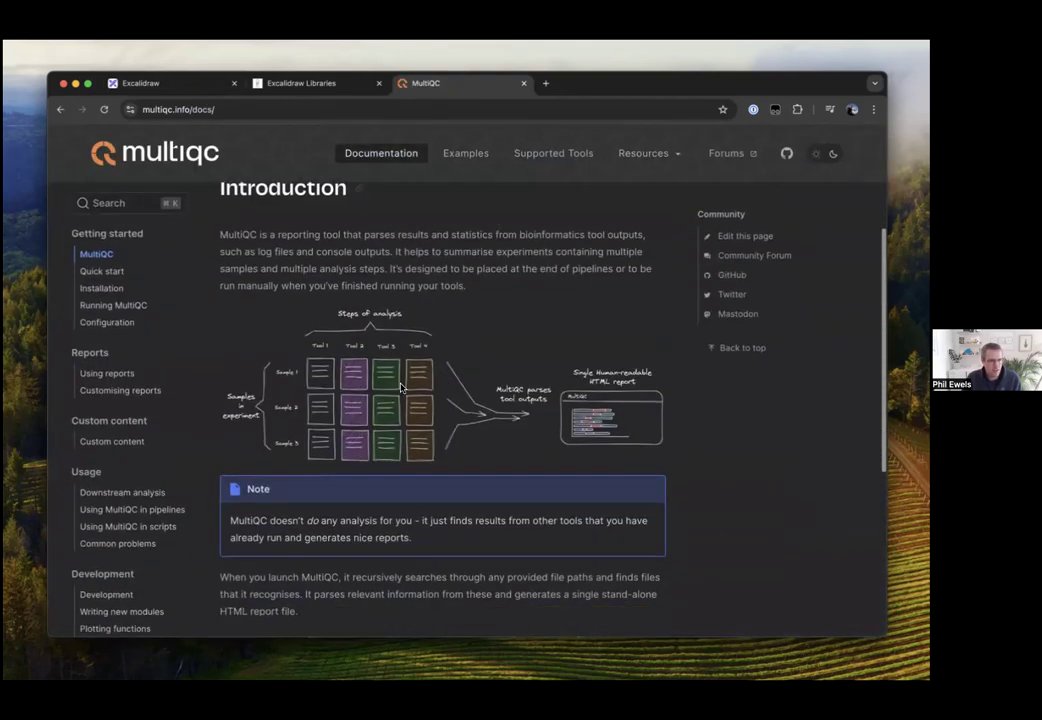
{"action": "scroll", "coordinate": [366, 418], "scroll_direction": "down", "scroll_amount": 1}
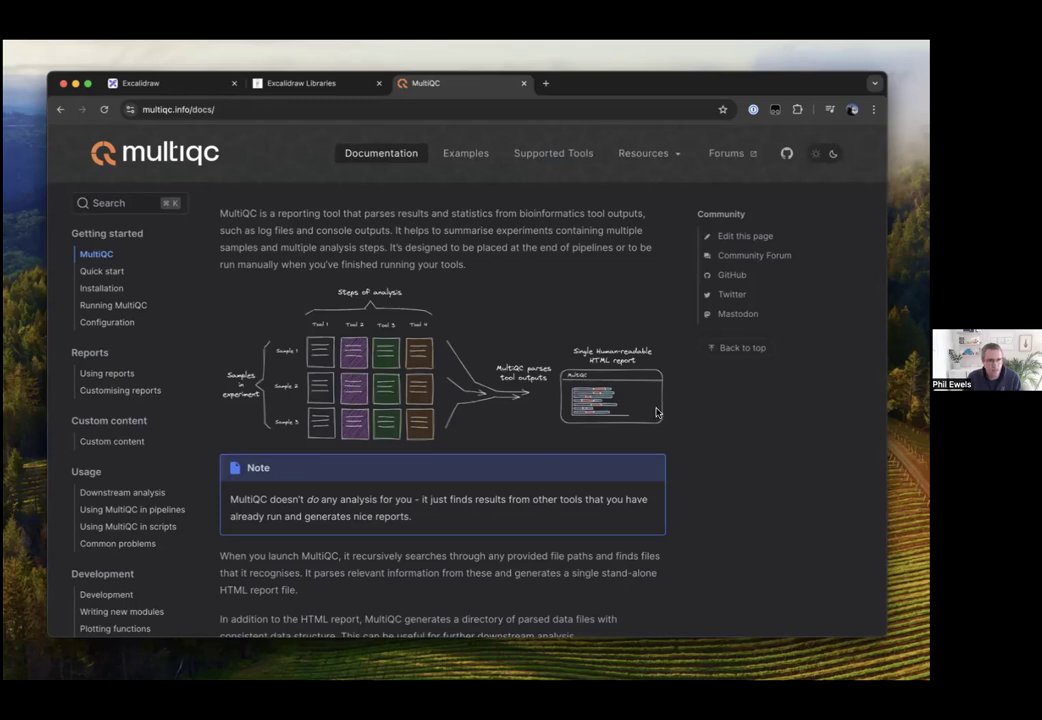
{"action": "left_click", "coordinate": [452, 110]}
Go to training.nextflow.io in the current tab
{"action": "type", "text": "trai"}
{"action": "key", "text": "BackSpace"}
{"action": "key", "text": "BackSpace"}
{"action": "key", "text": "BackSpace"}
{"action": "key", "text": "BackSpace"}
{"action": "type", "text": "training.nextflow.io"}
{"action": "key", "text": "Return"}
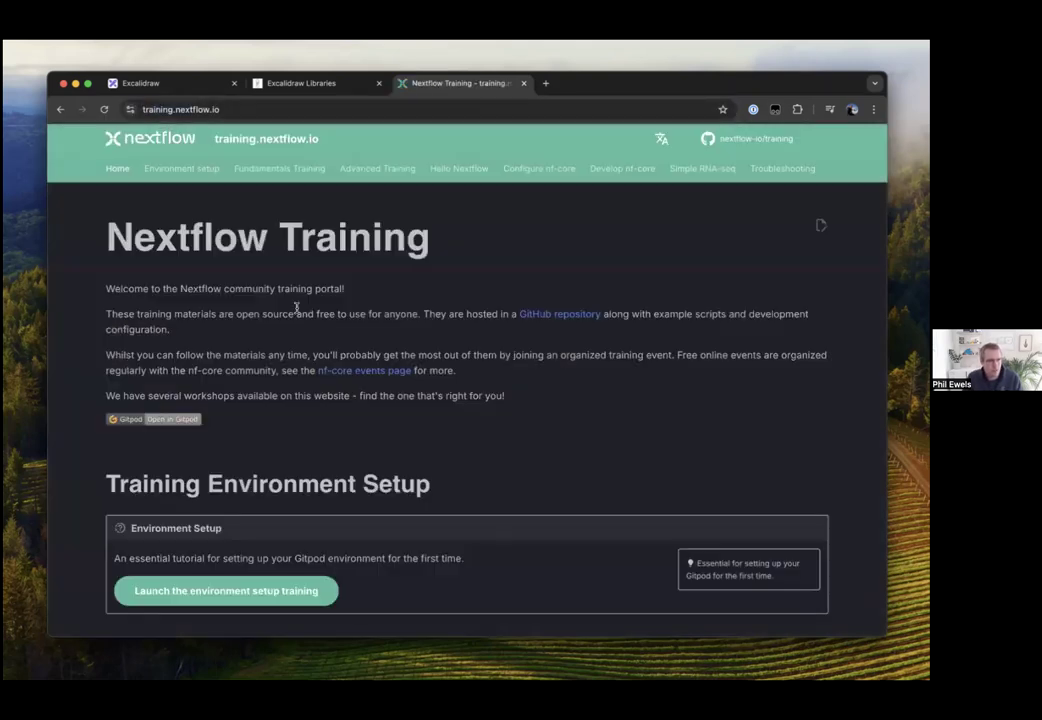
Open the fundamentals training's Channels chapter, then switch back to the Excalidraw tab
{"action": "scroll", "coordinate": [220, 553], "scroll_direction": "down", "scroll_amount": 4}
{"action": "left_click", "coordinate": [222, 570]}
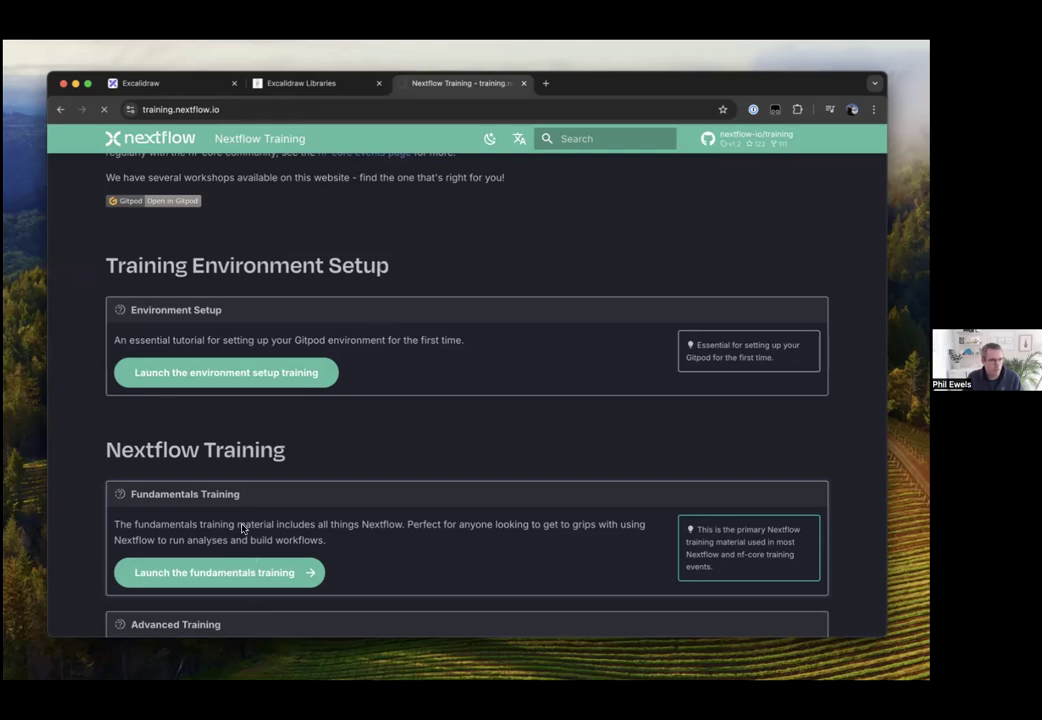
{"action": "scroll", "coordinate": [242, 528], "scroll_direction": "down", "scroll_amount": 2}
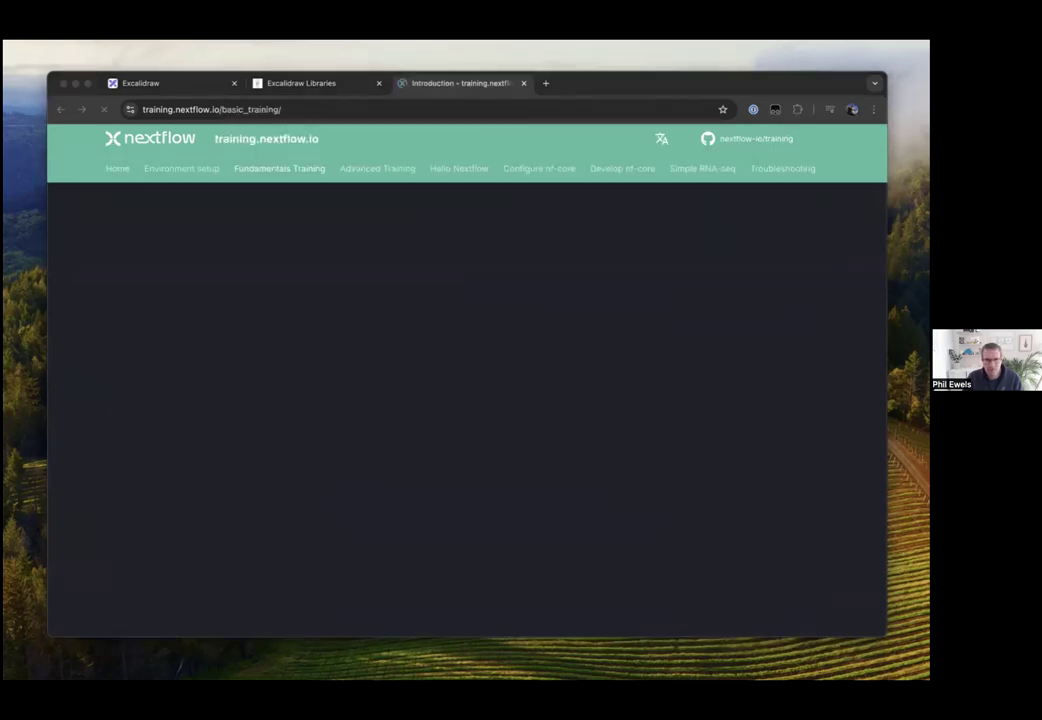
{"action": "left_click", "coordinate": [105, 318]}
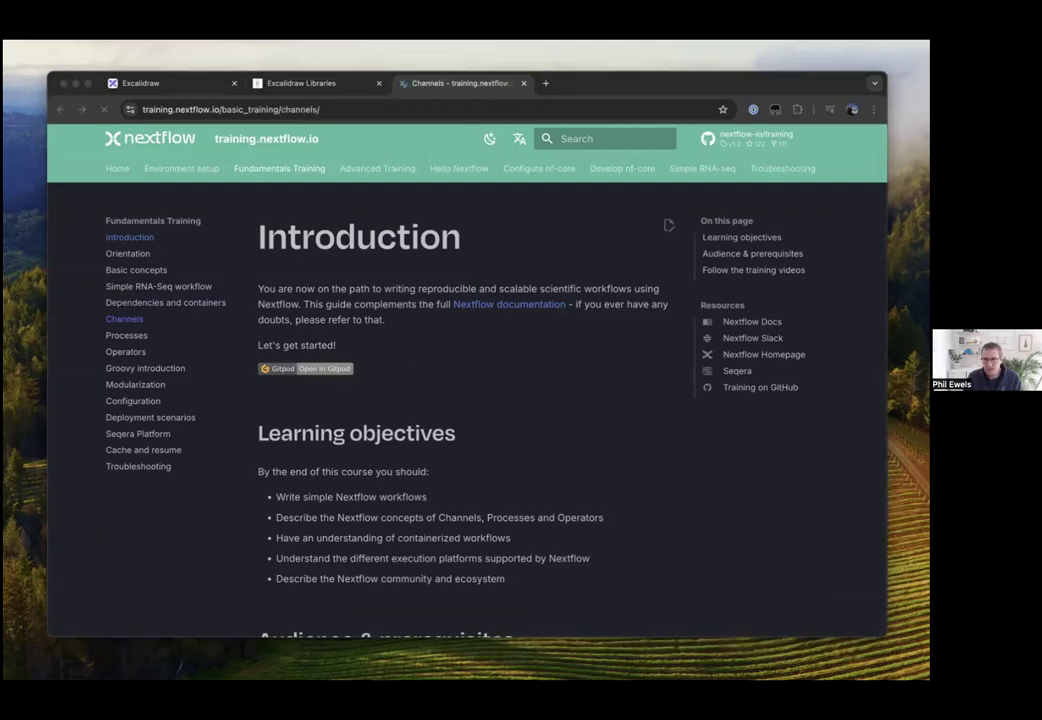
{"action": "scroll", "coordinate": [245, 521], "scroll_direction": "down", "scroll_amount": 1}
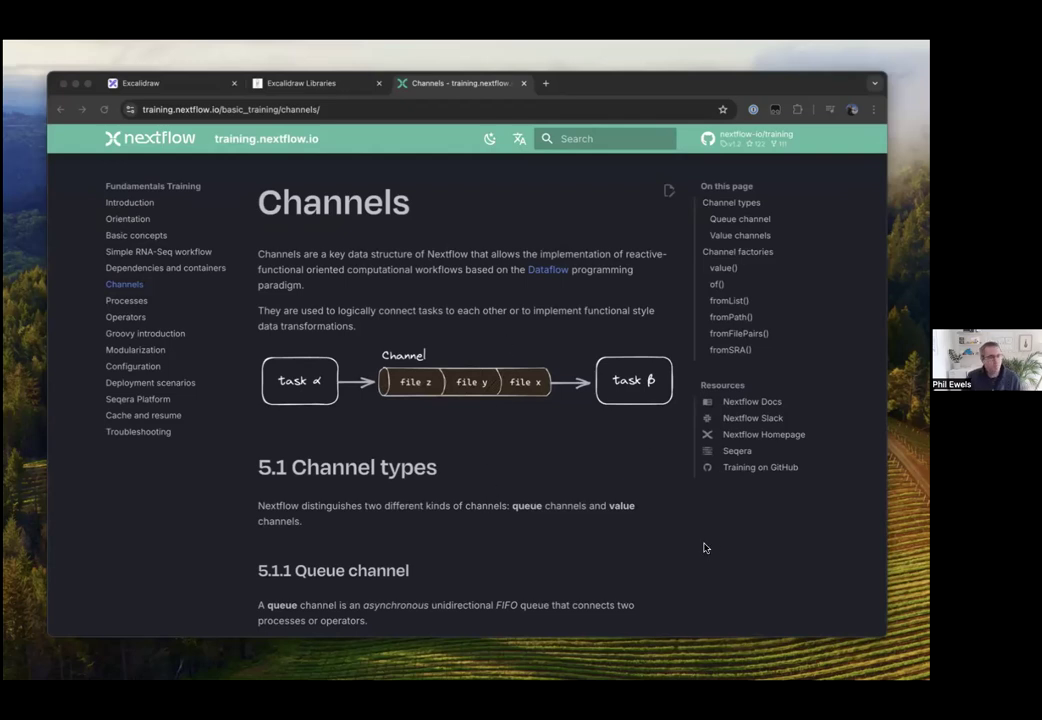
{"action": "left_click", "coordinate": [165, 84]}
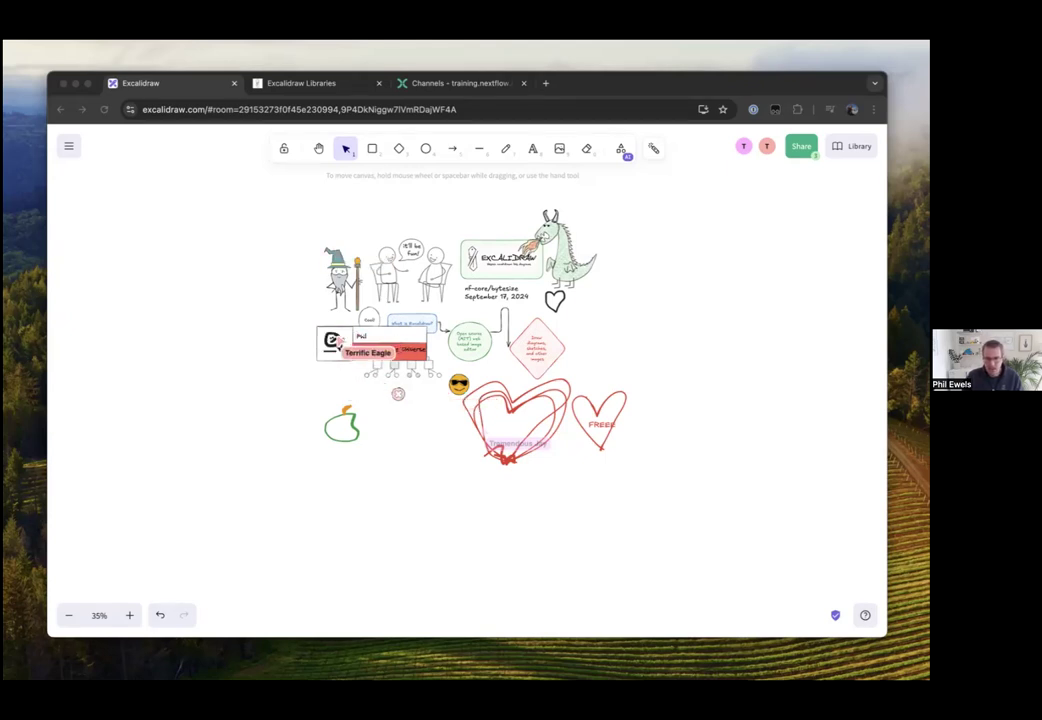
Bring up the demo-folder terminal and drag its corner to enlarge the window
{"action": "key", "text": "alt+space"}
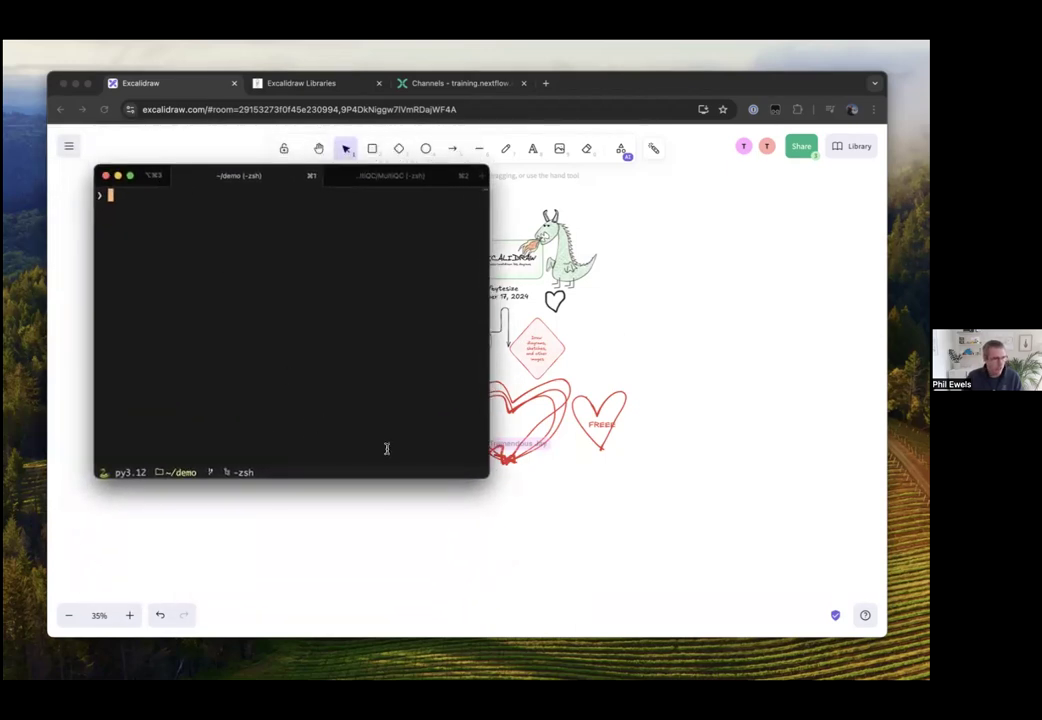
{"action": "left_click_drag", "start_coordinate": [484, 474], "coordinate": [823, 607]}
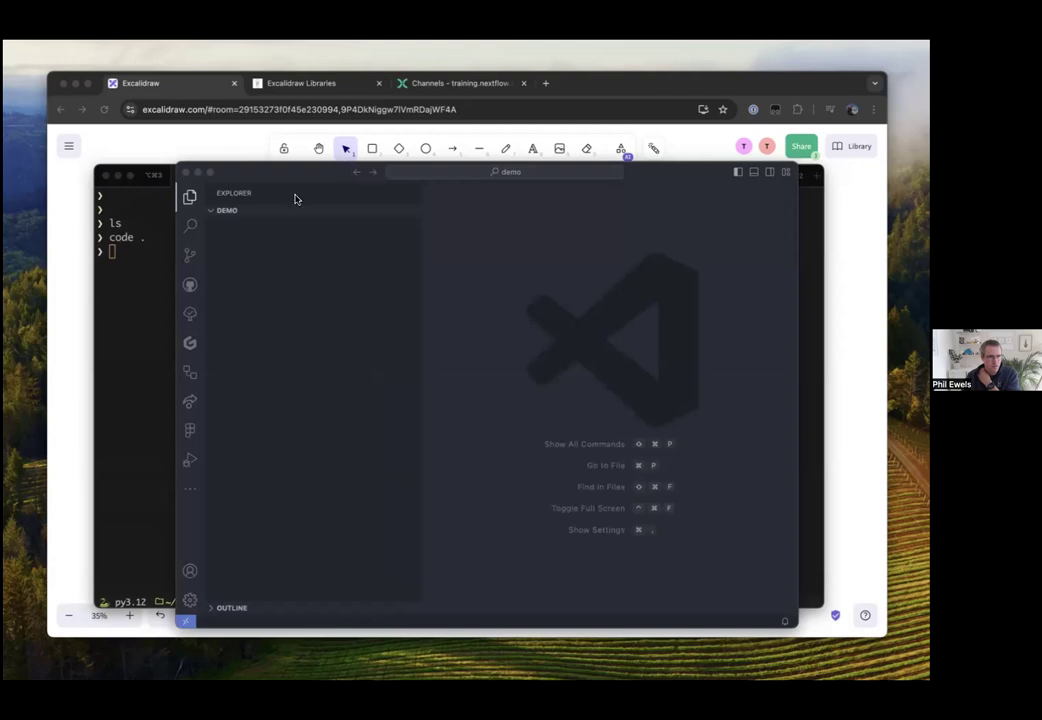
Move the VS Code window to the top-left, enlarge it to fill the screen, and narrow the Explorer
{"action": "left_click_drag", "start_coordinate": [281, 170], "coordinate": [160, 71]}
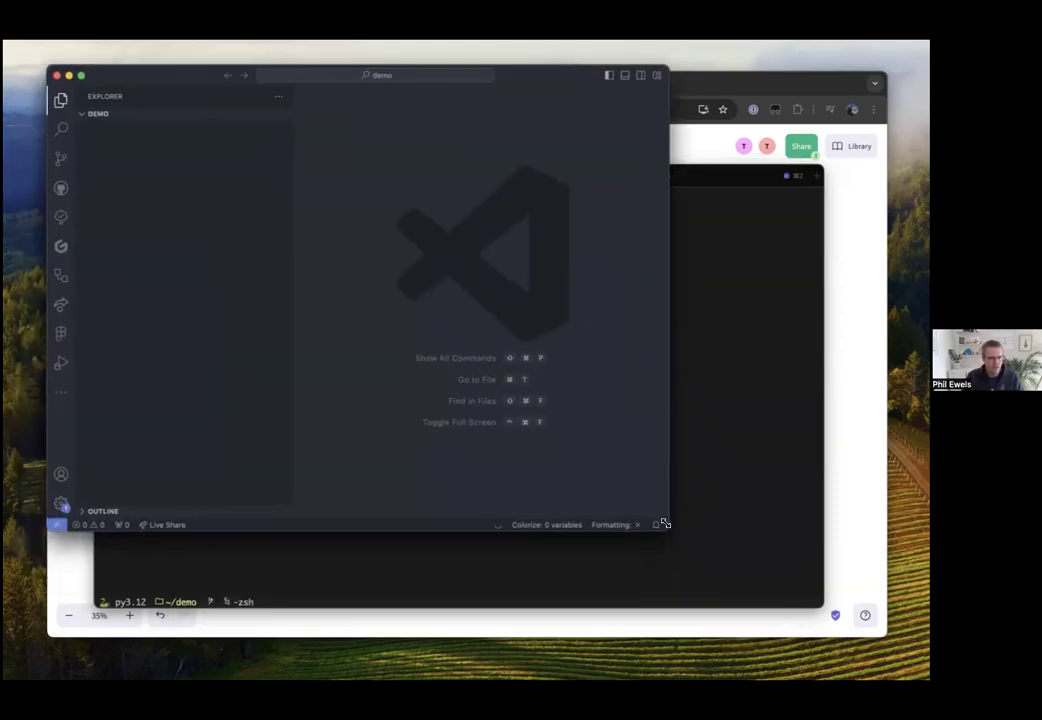
{"action": "left_click_drag", "start_coordinate": [665, 523], "coordinate": [888, 643]}
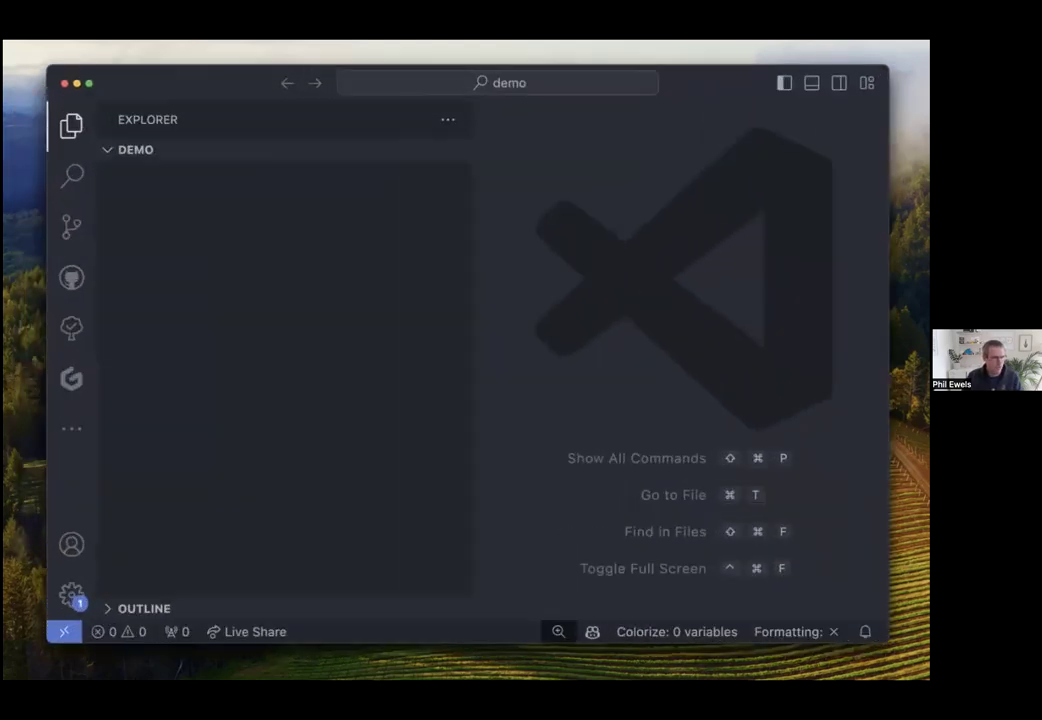
{"action": "left_click_drag", "start_coordinate": [467, 355], "coordinate": [303, 300]}
{"action": "right_click", "coordinate": [227, 276]}
Create mypicture.excalidraw.png in the demo folder and open it
{"action": "left_click", "coordinate": [240, 283]}
{"action": "key", "text": "super+Tab"}
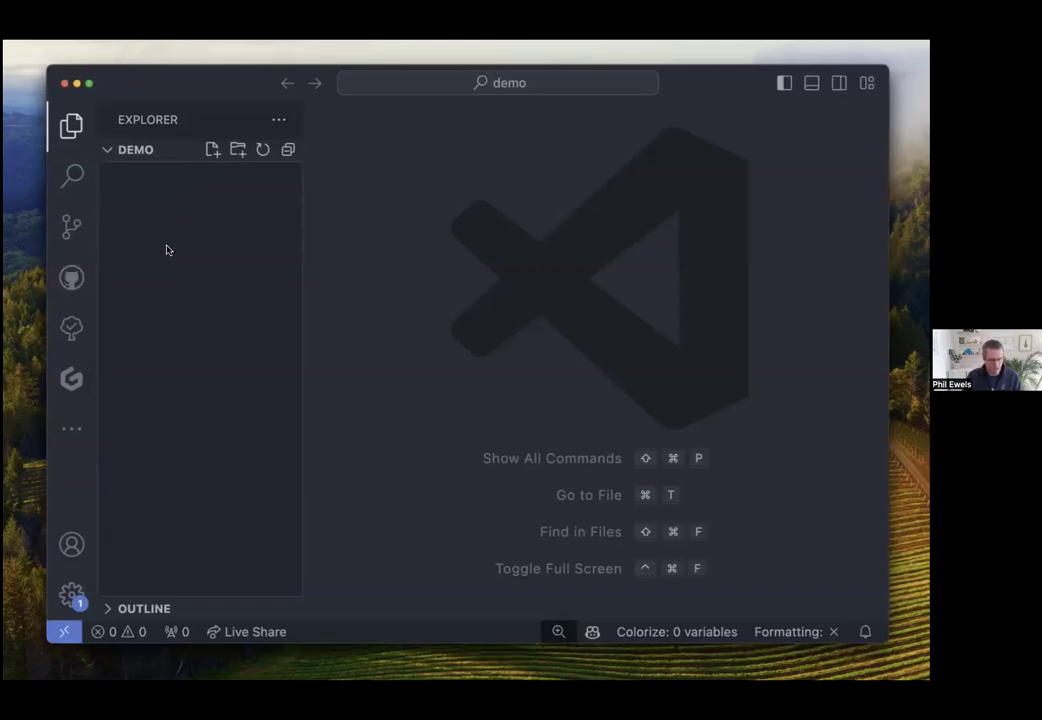
{"action": "key", "text": "super+n"}
{"action": "left_click", "coordinate": [418, 119]}
{"action": "right_click", "coordinate": [235, 212]}
{"action": "left_click", "coordinate": [245, 214]}
{"action": "type", "text": "mypicture.excalidraw.png"}
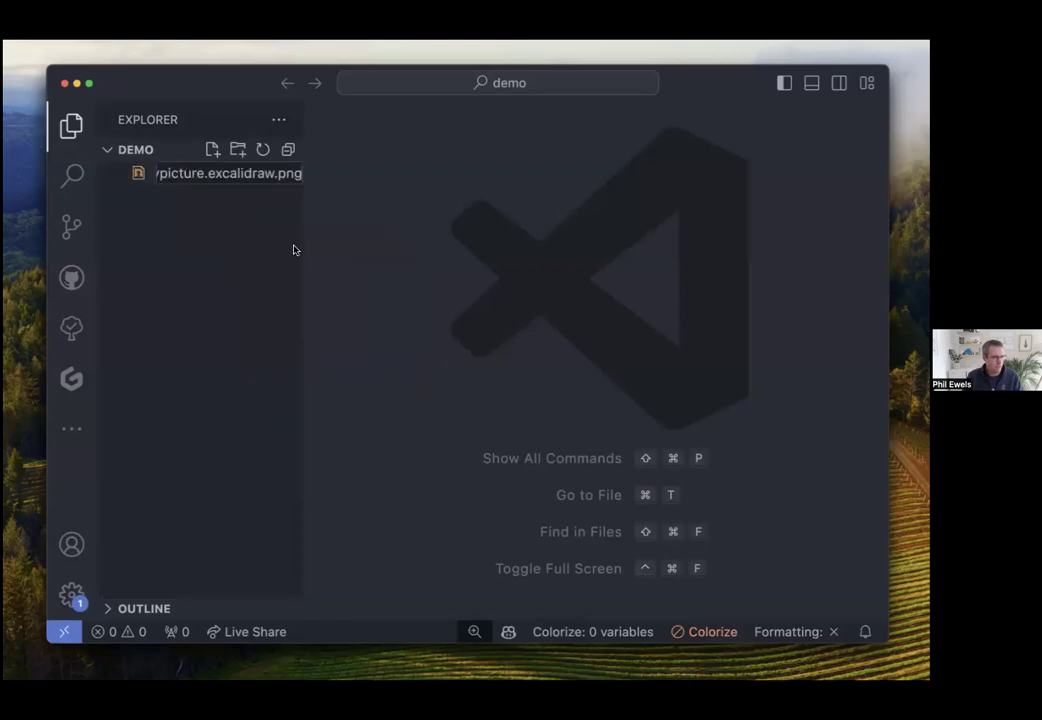
{"action": "left_click_drag", "start_coordinate": [303, 240], "coordinate": [369, 234]}
{"action": "key", "text": "Return"}
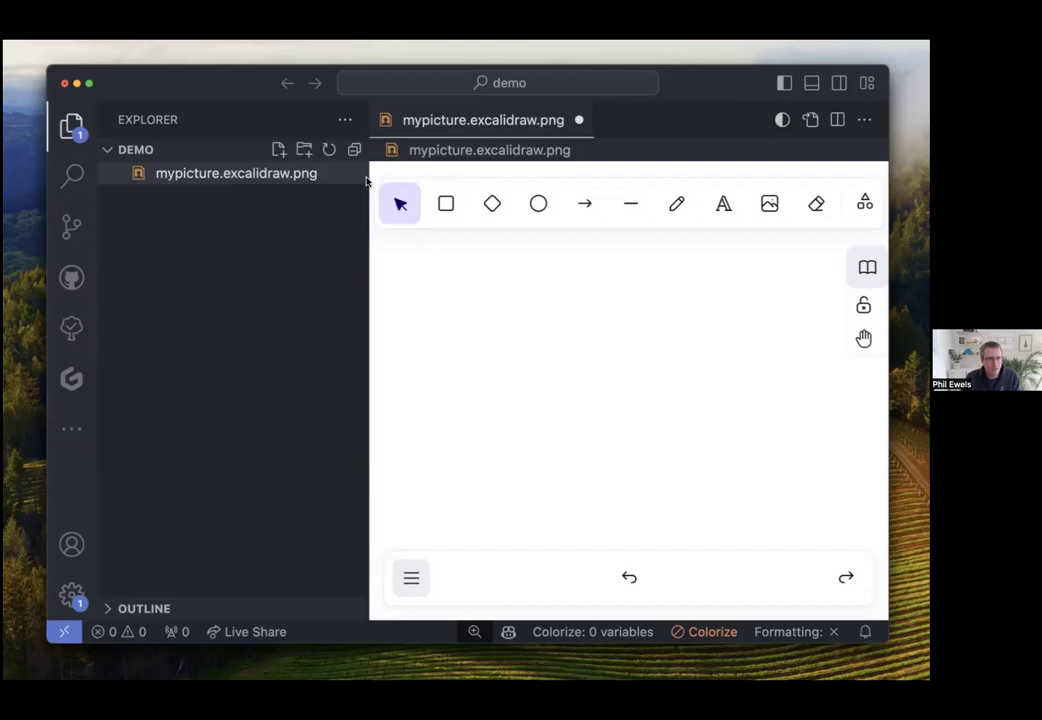
Search the installed extensions for the Excalidraw extension, then return to the Explorer
{"action": "left_click", "coordinate": [71, 428]}
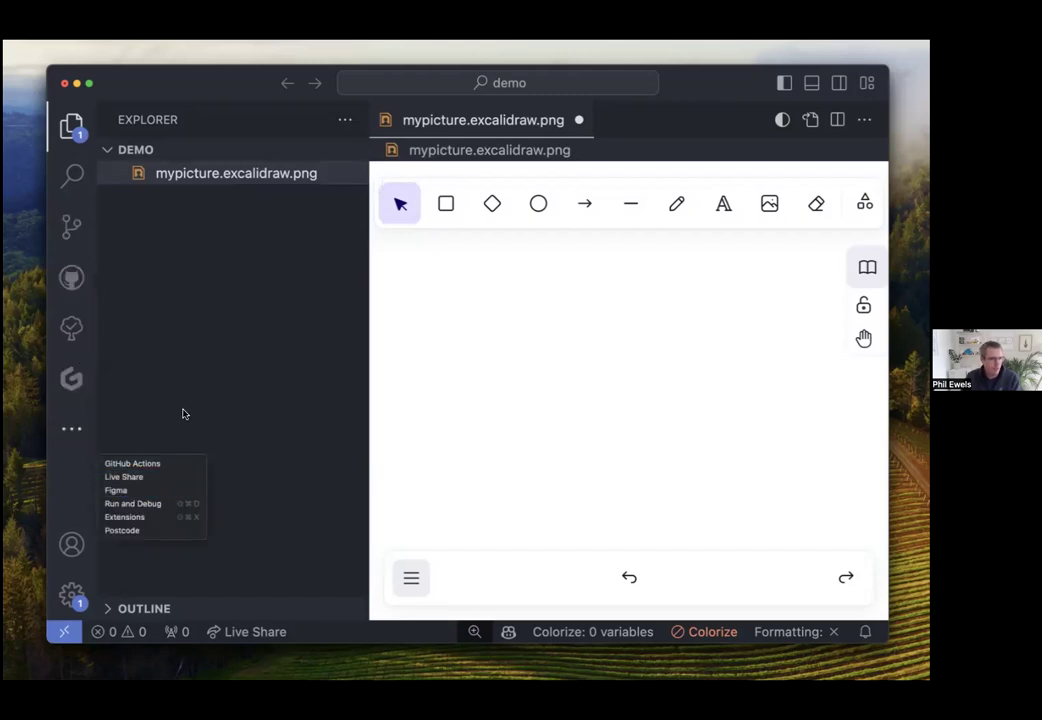
{"action": "left_click", "coordinate": [140, 517]}
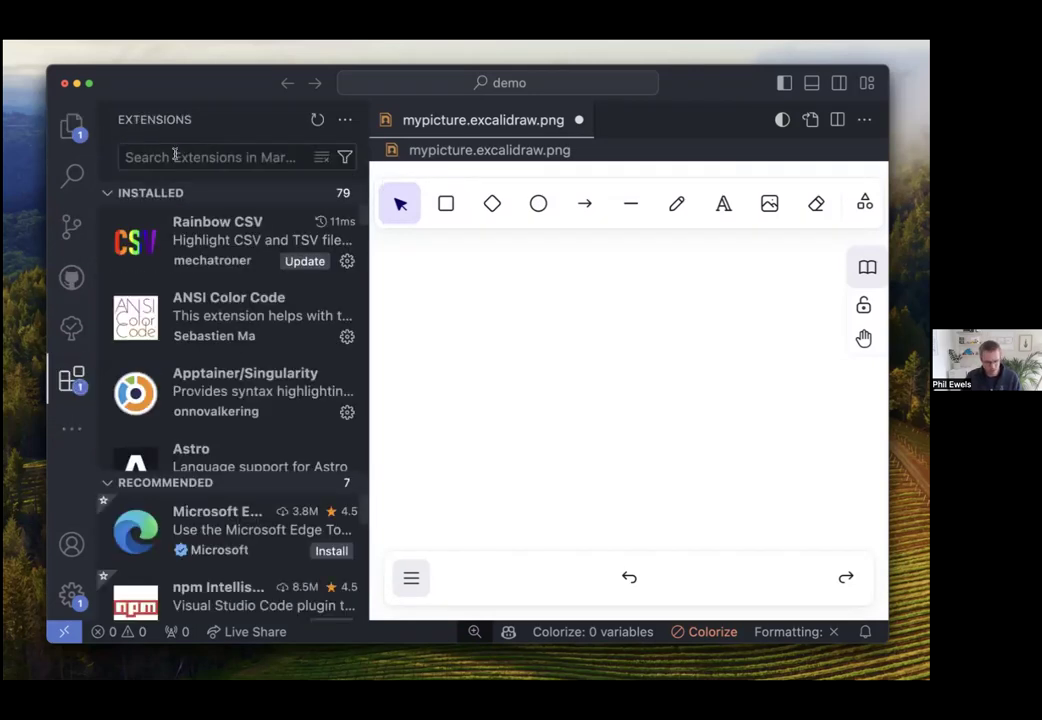
{"action": "type", "text": "excalidraw"}
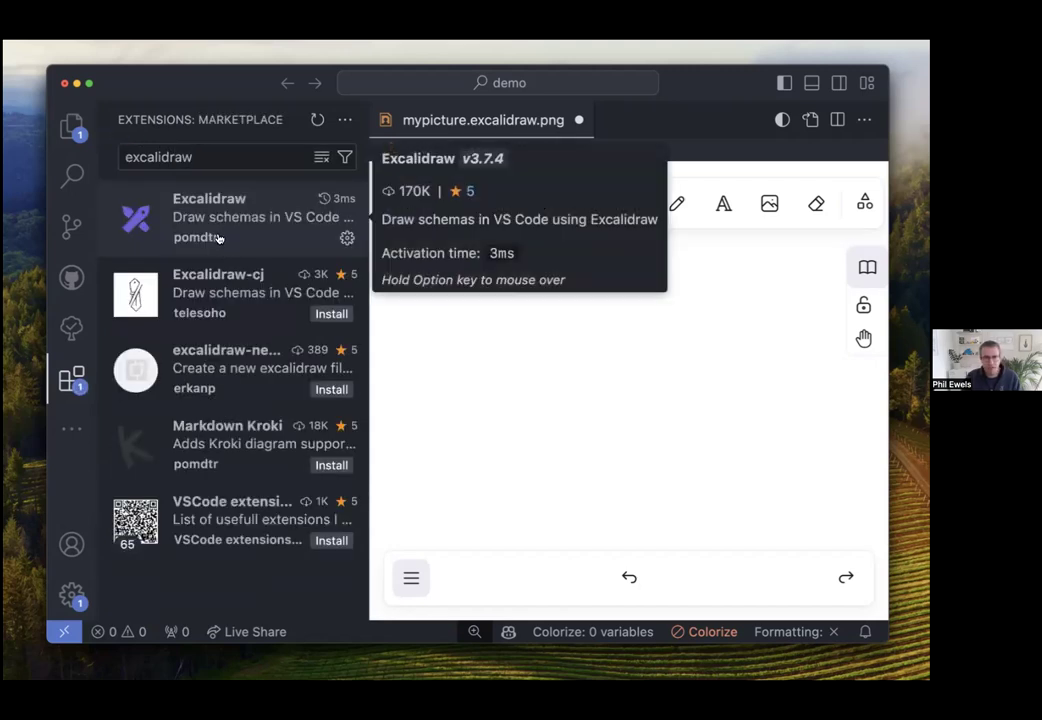
{"action": "left_click", "coordinate": [70, 143]}
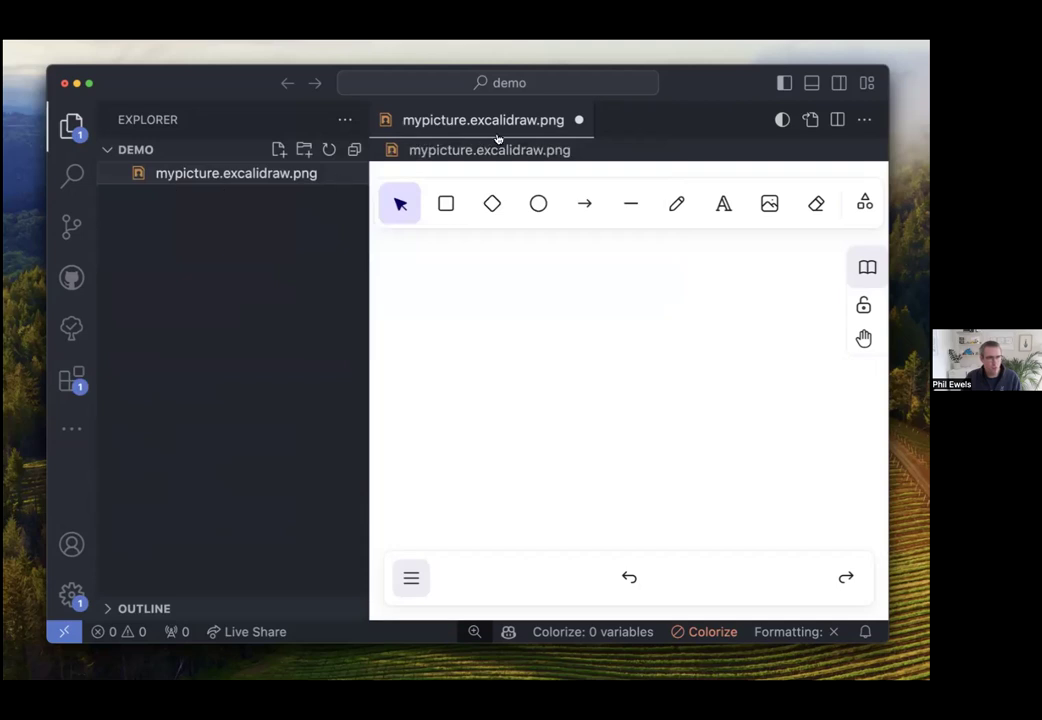
Zoom the editor out and draw a rounded rectangle near the canvas centre
{"action": "key", "text": "super+minus"}
{"action": "key", "text": "super+minus"}
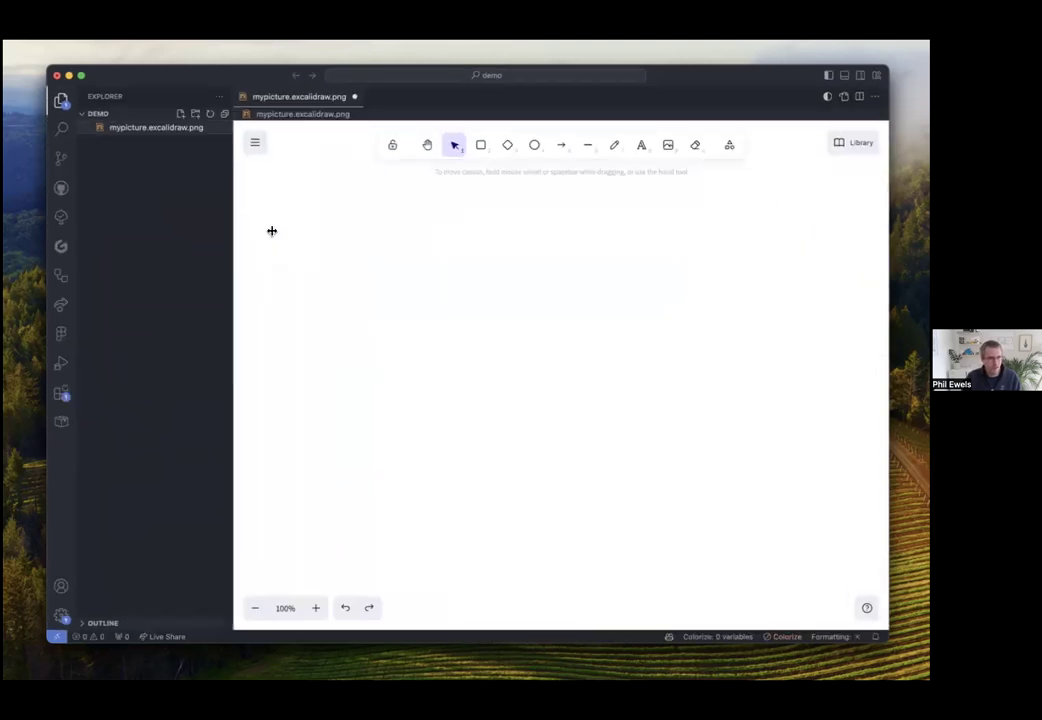
{"action": "double_click", "coordinate": [493, 268]}
{"action": "key", "text": "Escape"}
{"action": "key", "text": "r"}
{"action": "left_click_drag", "start_coordinate": [419, 277], "coordinate": [533, 344]}
Label the box 'Wahoo!' and save mypicture.excalidraw.png
{"action": "left_click", "coordinate": [445, 313]}
{"action": "double_click", "coordinate": [453, 303]}
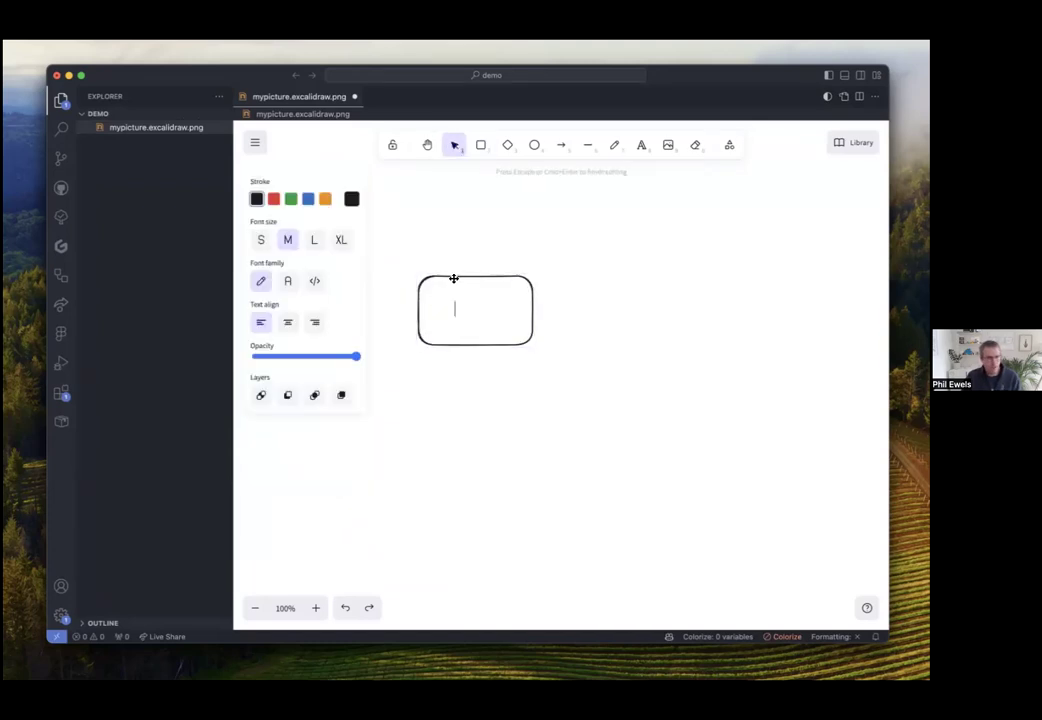
{"action": "type", "text": "Wahoo!"}
{"action": "left_click", "coordinate": [728, 333]}
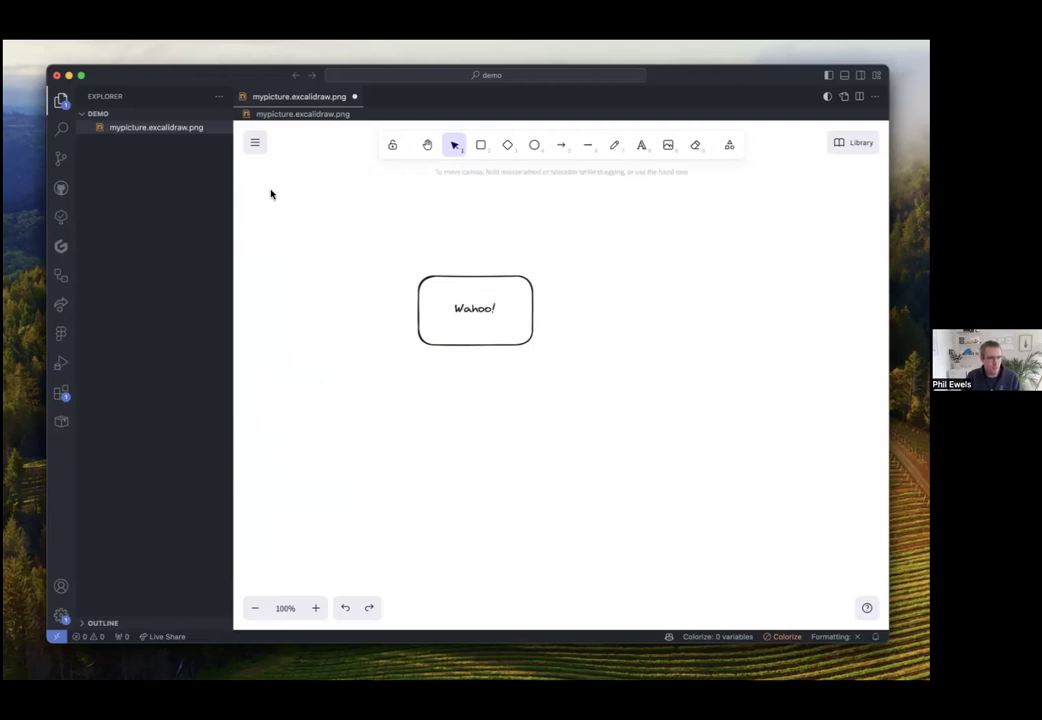
{"action": "key", "text": "super+s"}
Close VS Code and reopen the MultiQC repository with 'code .' from its terminal tab
{"action": "left_click", "coordinate": [57, 75]}
{"action": "left_click", "coordinate": [423, 342]}
{"action": "key", "text": "super+2"}
{"action": "key", "text": "Return"}
{"action": "key", "text": "Return"}
{"action": "type", "text": "code"}
{"action": "key", "text": "BackSpace"}
{"action": "key", "text": "BackSpace"}
{"action": "key", "text": "BackSpace"}
{"action": "type", "text": "de ."}
{"action": "key", "text": "Return"}
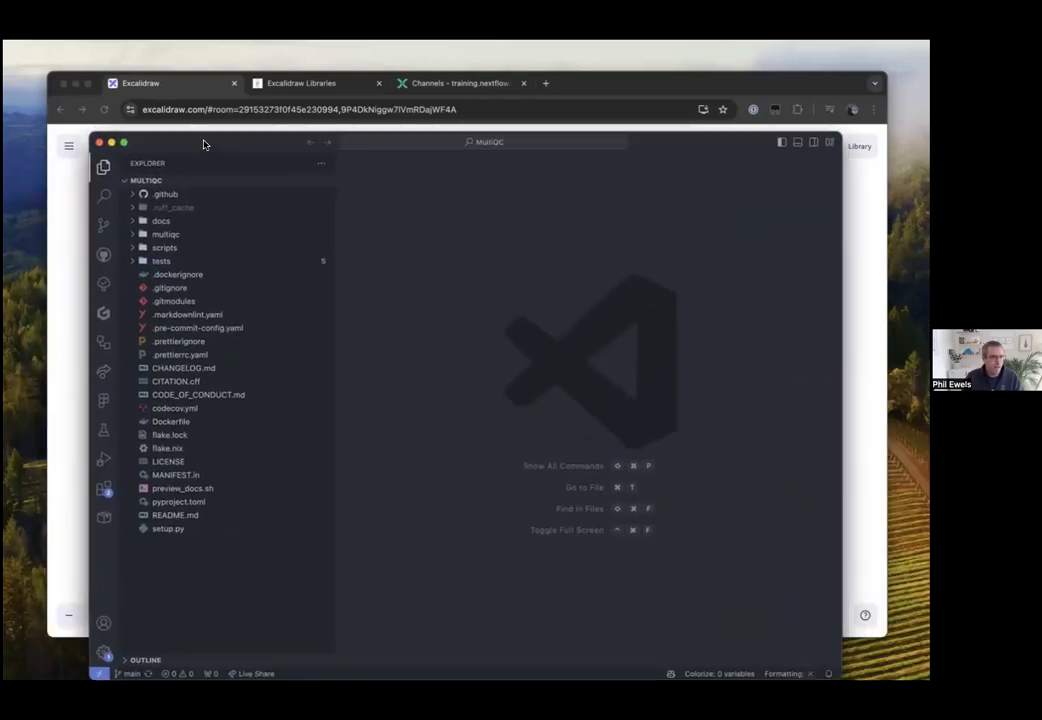
Move and enlarge the new VS Code window, zooming the interface in and back out
{"action": "left_click_drag", "start_coordinate": [205, 144], "coordinate": [150, 84]}
{"action": "left_click_drag", "start_coordinate": [789, 609], "coordinate": [906, 646]}
{"action": "key", "text": "super+equal"}
{"action": "key", "text": "super+minus"}
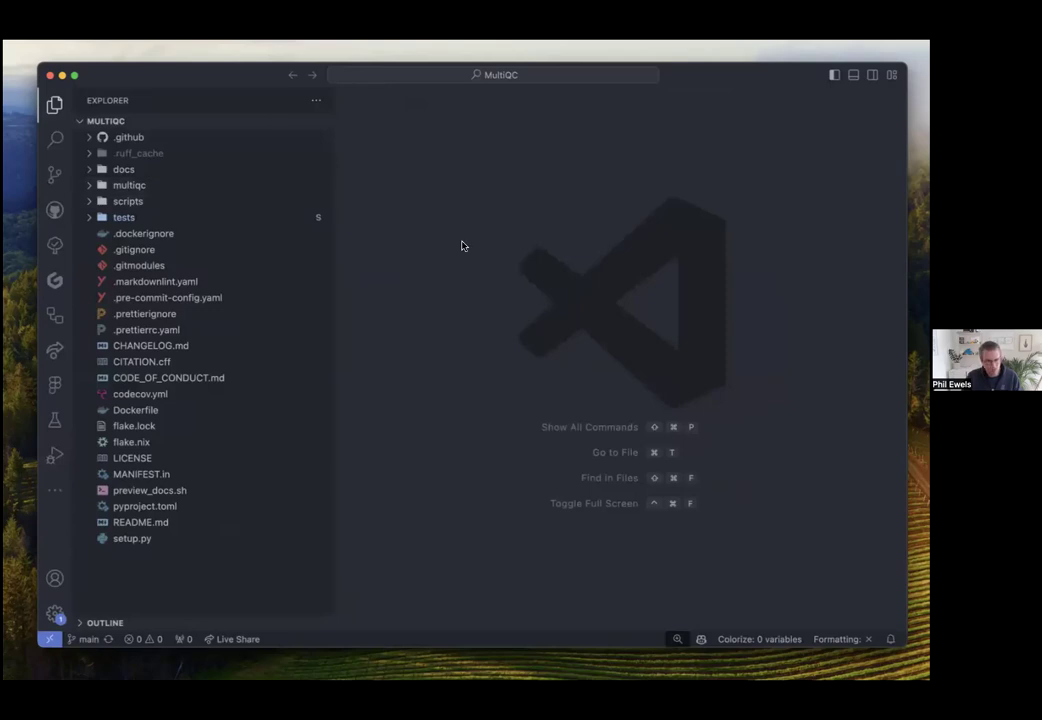
Expand docs/core and open multiqc_overview.excalidraw.svg through quick file search
{"action": "left_click", "coordinate": [93, 169]}
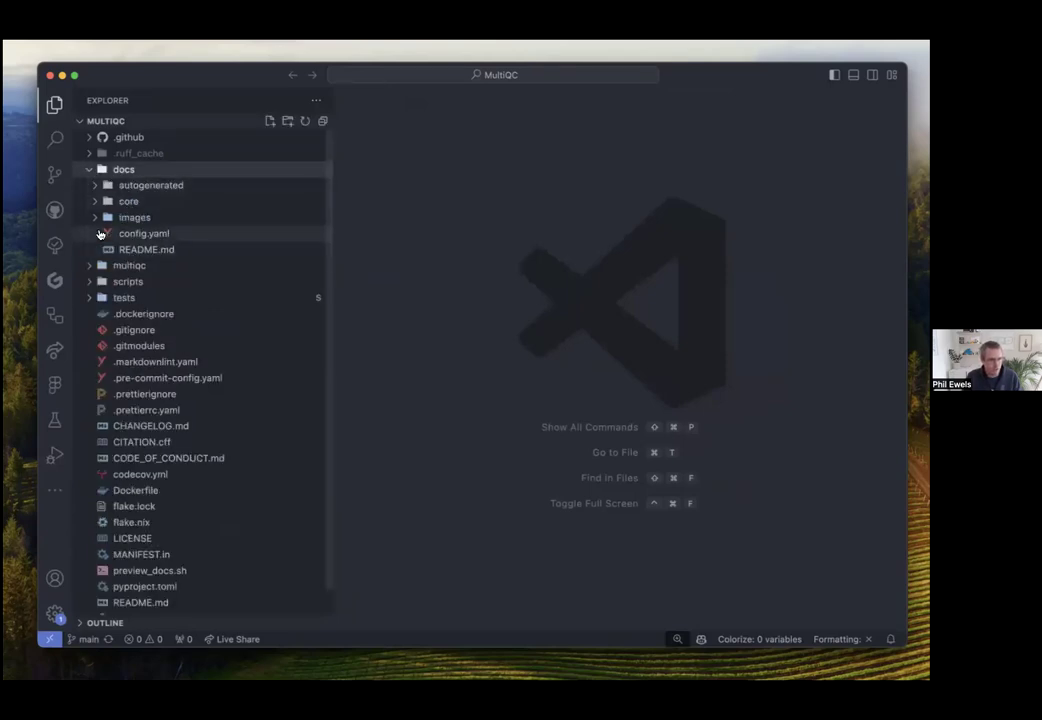
{"action": "left_click", "coordinate": [95, 201]}
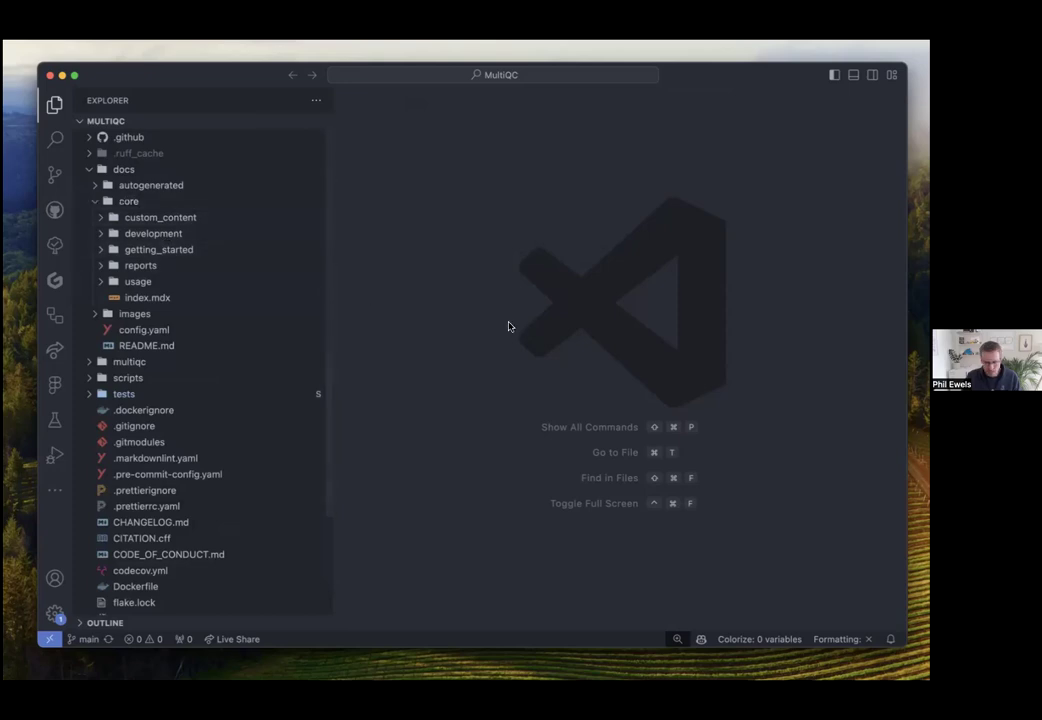
{"action": "key", "text": "super+t"}
{"action": "type", "text": "exc"}
{"action": "key", "text": "Return"}
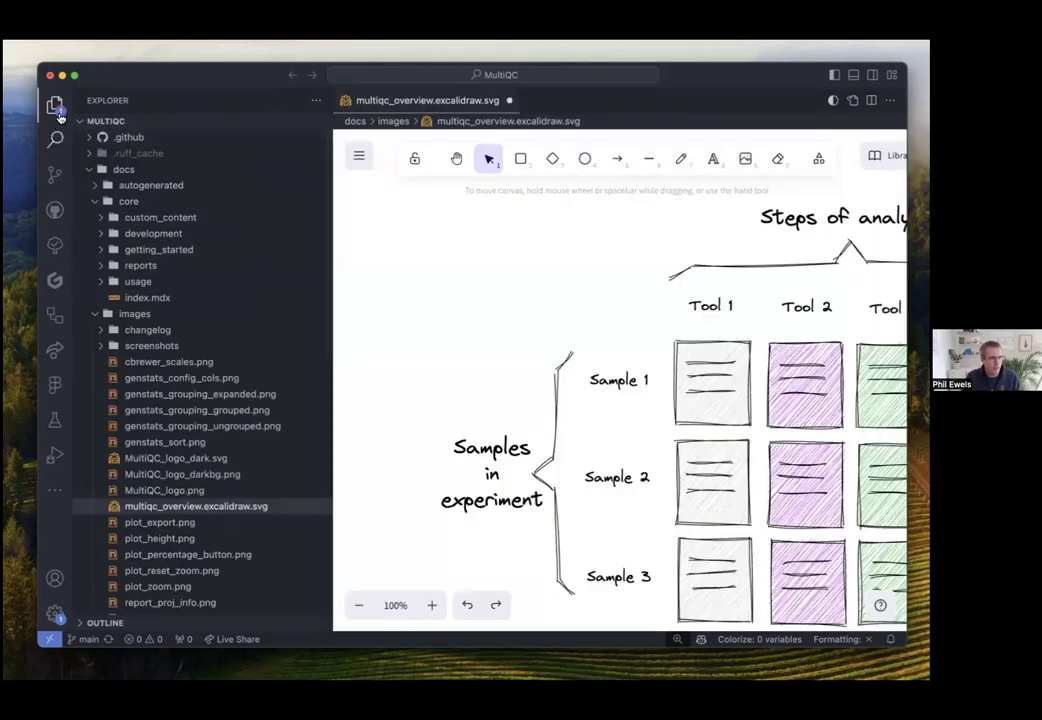
Hide the Explorer sidebar and zoom out until the whole overview diagram is visible
{"action": "left_click", "coordinate": [55, 104]}
{"action": "scroll", "coordinate": [456, 325], "scroll_direction": "down", "scroll_amount": 2}
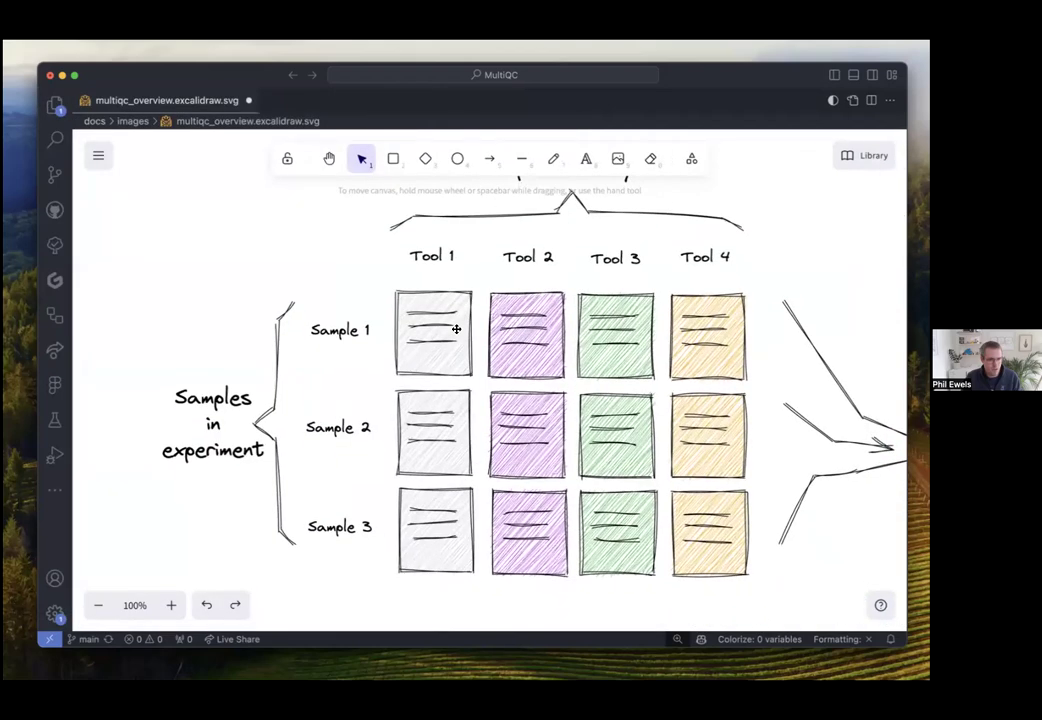
{"action": "scroll", "coordinate": [456, 328], "scroll_direction": "down", "scroll_amount": 5}
{"action": "scroll", "coordinate": [442, 352], "scroll_direction": "right", "scroll_amount": 2}
{"action": "scroll", "coordinate": [442, 352], "scroll_direction": "up", "scroll_amount": 3}
{"action": "scroll", "coordinate": [432, 350], "scroll_direction": "down", "scroll_amount": 3}
{"action": "scroll", "coordinate": [432, 350], "scroll_direction": "down", "scroll_amount": 1}
Edit the 'Steps of analysis' title to show it is editable, then select and deselect the pink Tool 2 / Sample 1 box
{"action": "left_click", "coordinate": [414, 275]}
{"action": "double_click", "coordinate": [415, 275]}
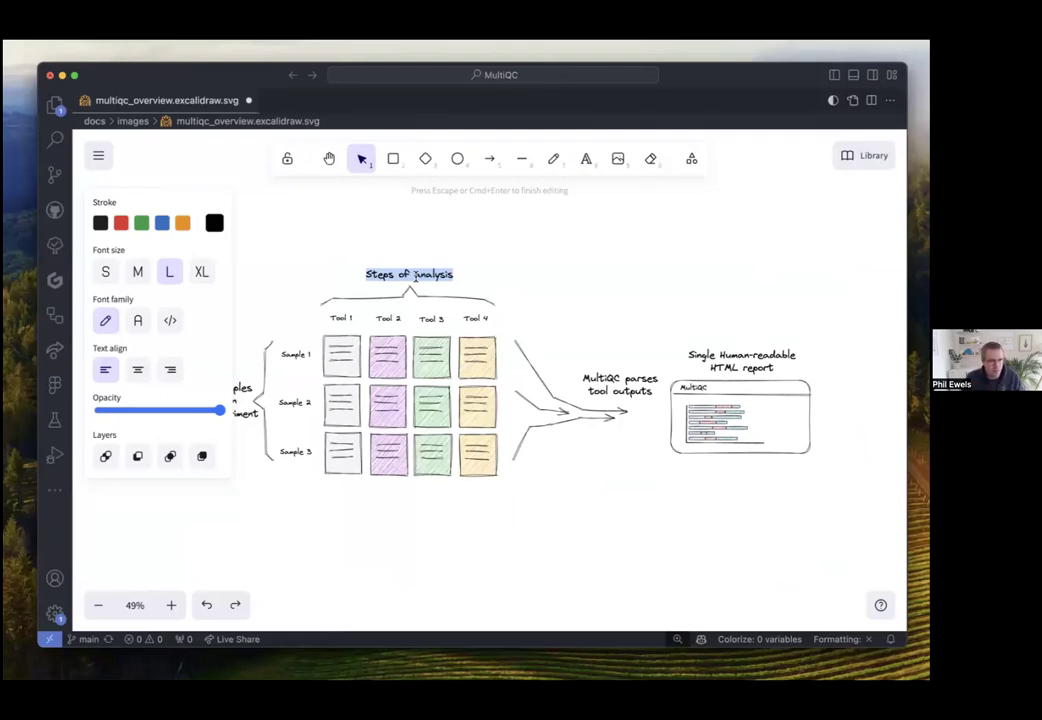
{"action": "left_click", "coordinate": [510, 296]}
{"action": "left_click", "coordinate": [421, 360]}
{"action": "left_click", "coordinate": [366, 356]}
{"action": "left_click", "coordinate": [574, 295]}
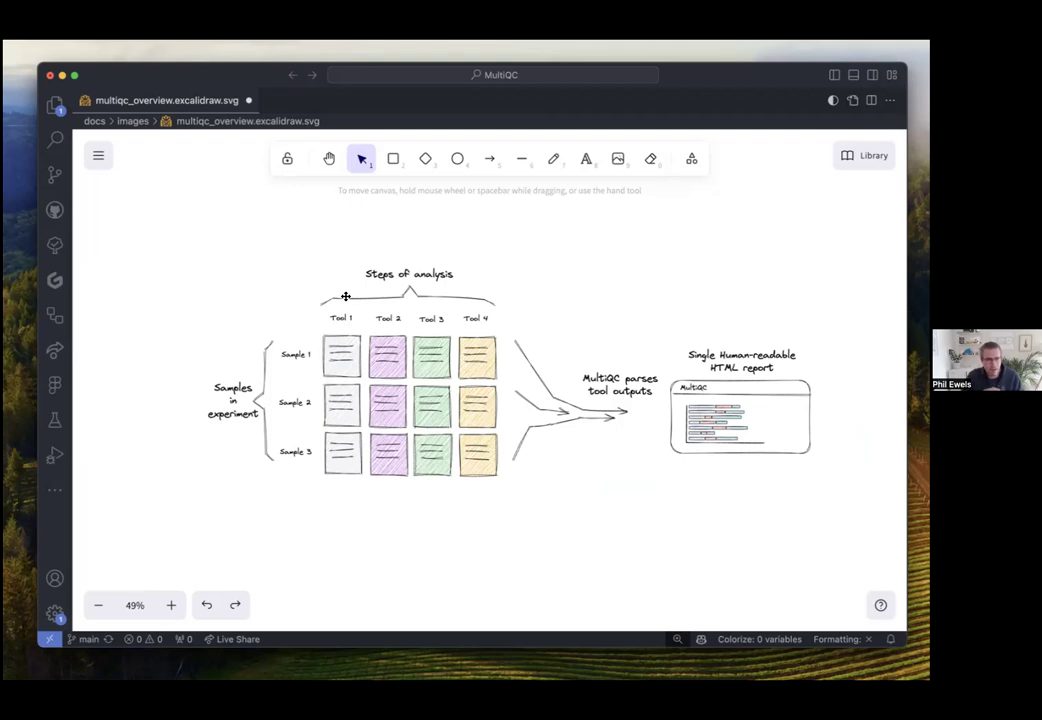
Select and deselect the green Tool 3 / Sample 2 box, then close the diagram with Don't Save
{"action": "left_click", "coordinate": [430, 400]}
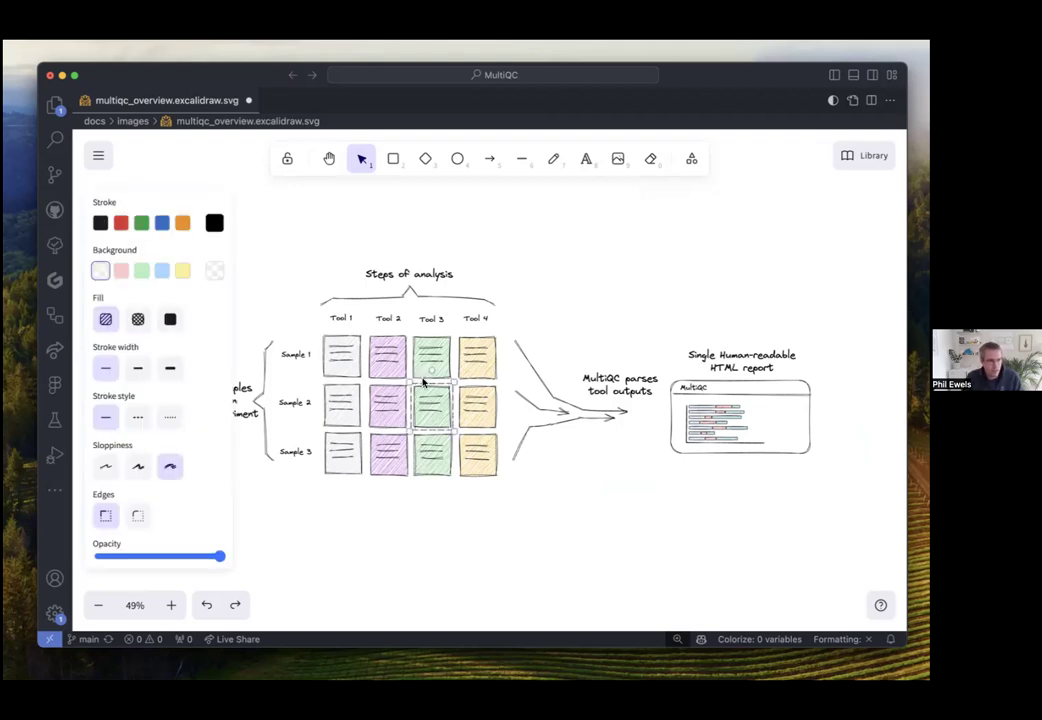
{"action": "scroll", "coordinate": [409, 503], "scroll_direction": "left", "scroll_amount": 3}
{"action": "left_click", "coordinate": [409, 503]}
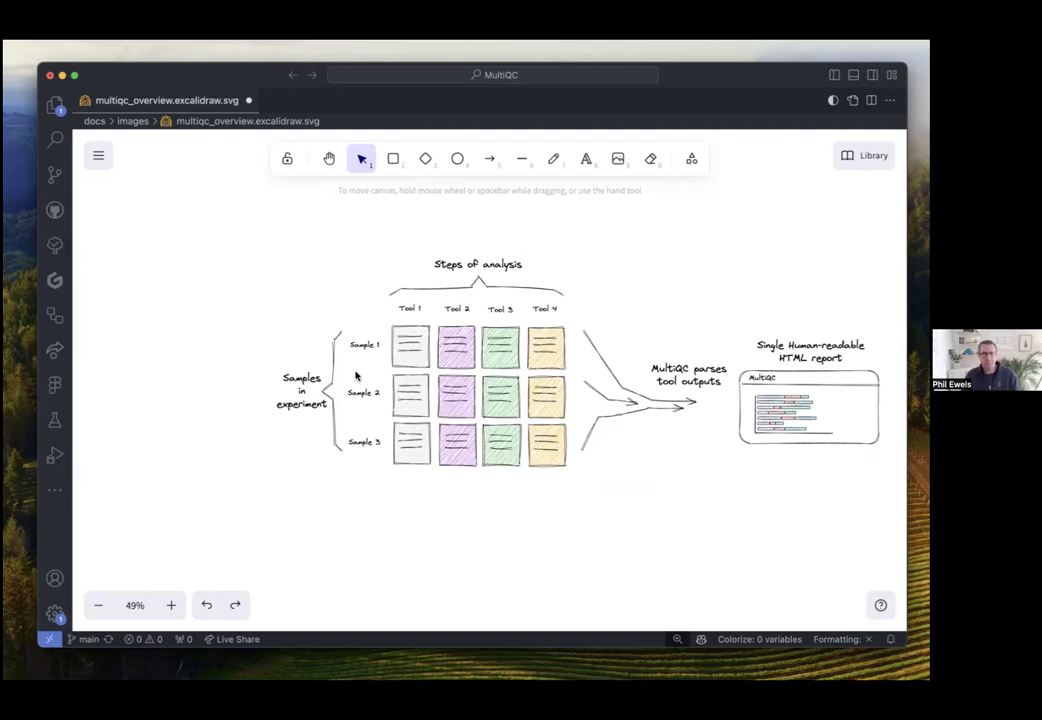
{"action": "left_click", "coordinate": [248, 100]}
{"action": "left_click", "coordinate": [472, 413]}
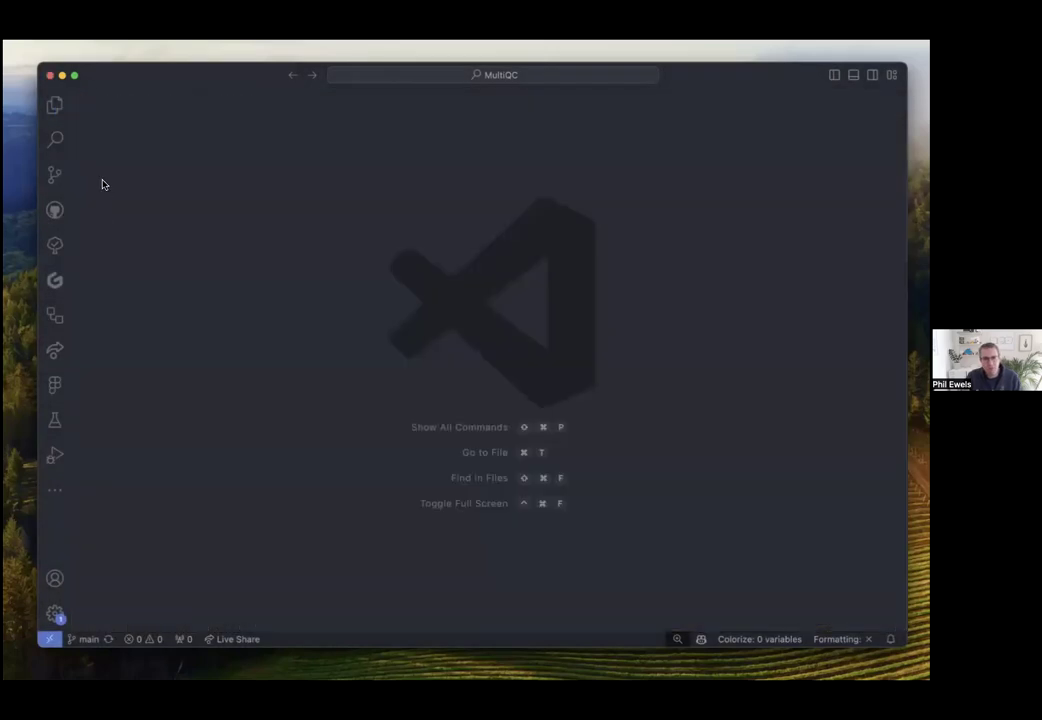
Close VS Code and open the multiqc.info Documentation page in a new Chrome tab
{"action": "left_click", "coordinate": [50, 75]}
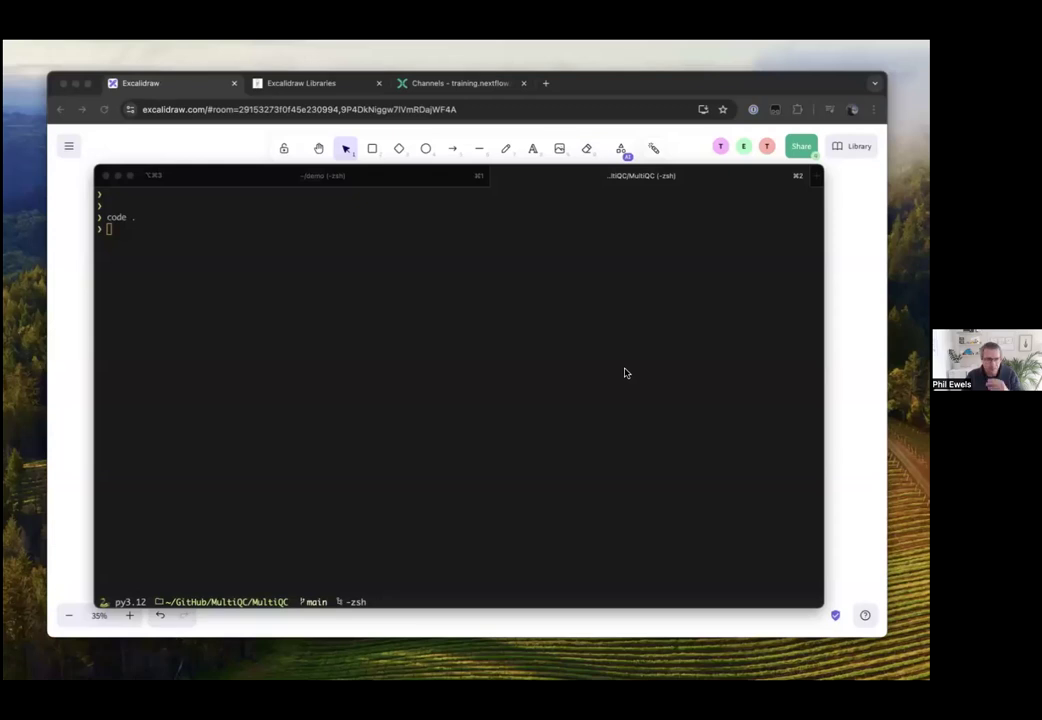
{"action": "left_click", "coordinate": [578, 92]}
{"action": "left_click", "coordinate": [545, 83]}
{"action": "type", "text": "multiqc"}
{"action": "key", "text": "Return"}
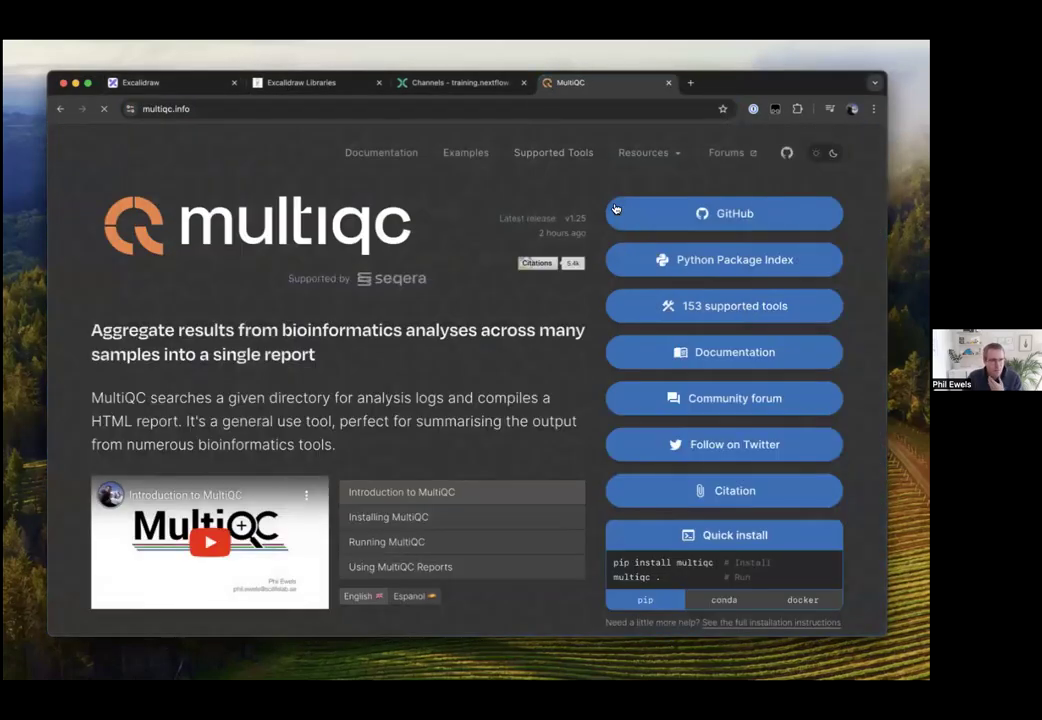
{"action": "left_click", "coordinate": [381, 152]}
{"action": "scroll", "coordinate": [290, 440], "scroll_direction": "down", "scroll_amount": 5}
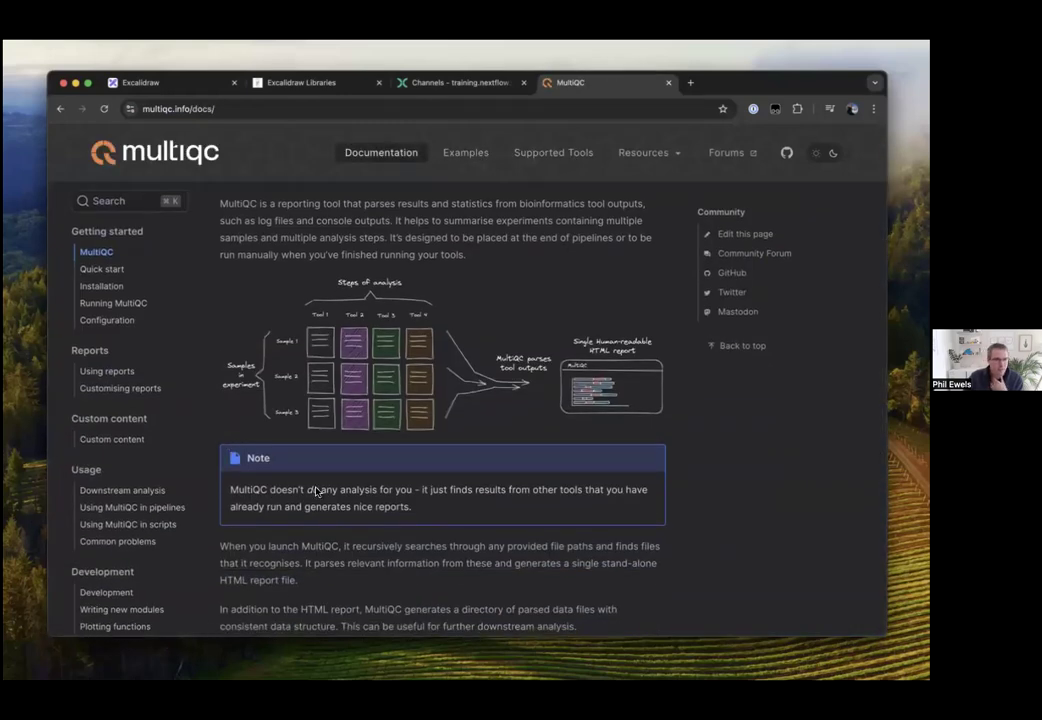
Zoom the docs page to 125% and switch the site to the light theme
{"action": "key", "text": "super+equal"}
{"action": "key", "text": "super+equal"}
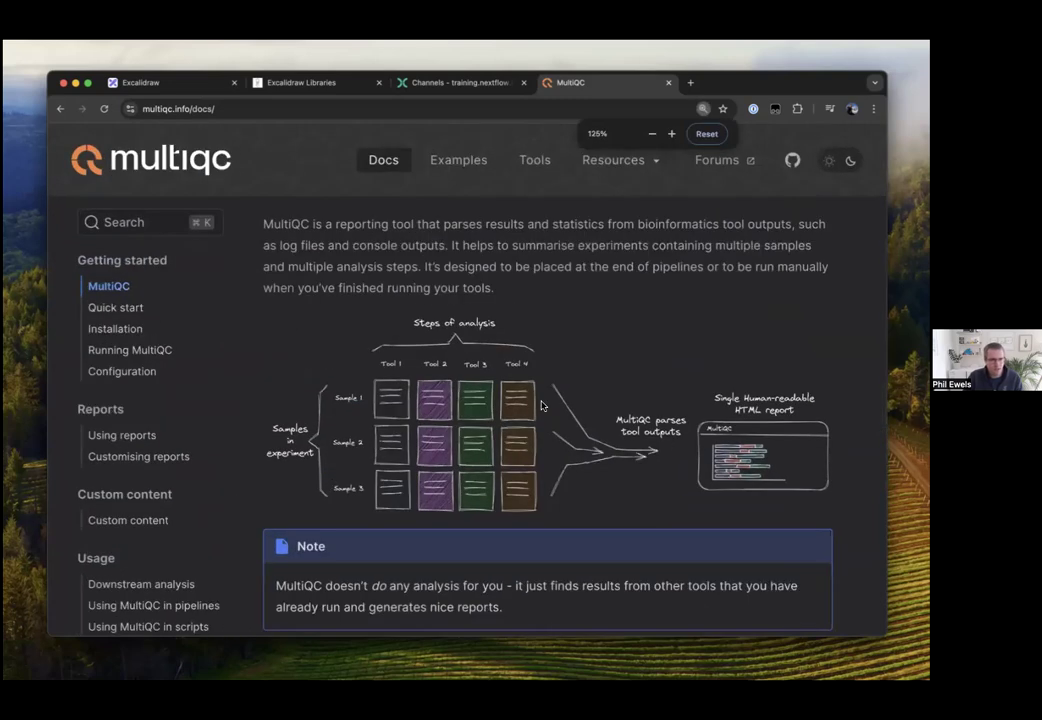
{"action": "scroll", "coordinate": [650, 260], "scroll_direction": "down", "scroll_amount": 1}
{"action": "scroll", "coordinate": [721, 279], "scroll_direction": "down", "scroll_amount": 2}
{"action": "scroll", "coordinate": [700, 279], "scroll_direction": "up", "scroll_amount": 1}
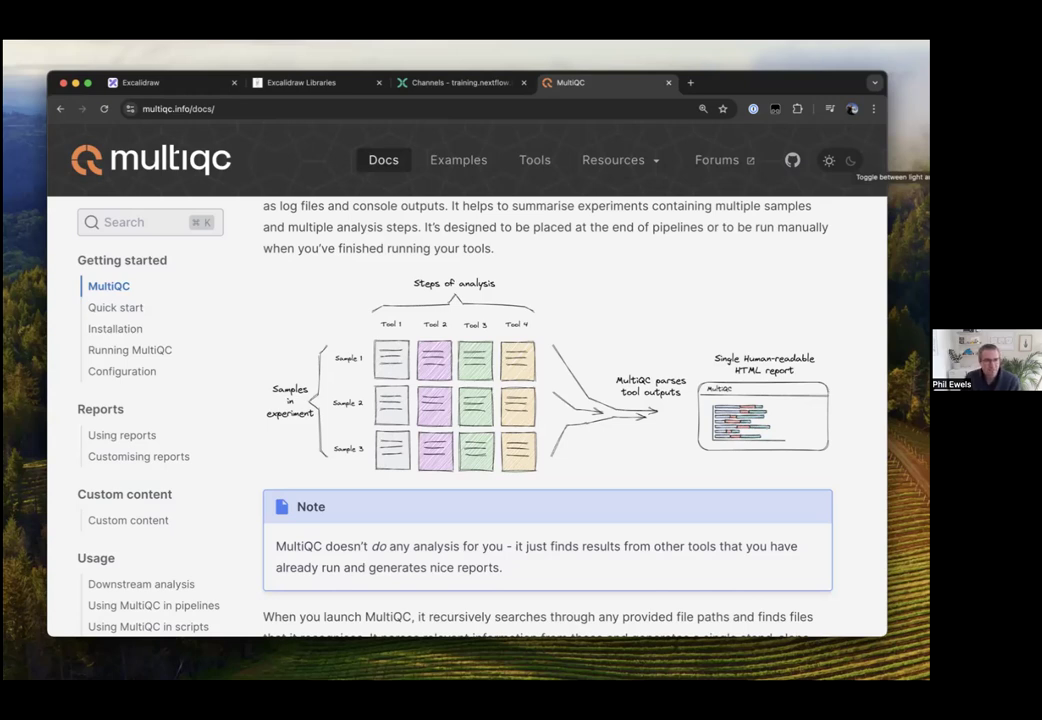
{"action": "left_click", "coordinate": [850, 160]}
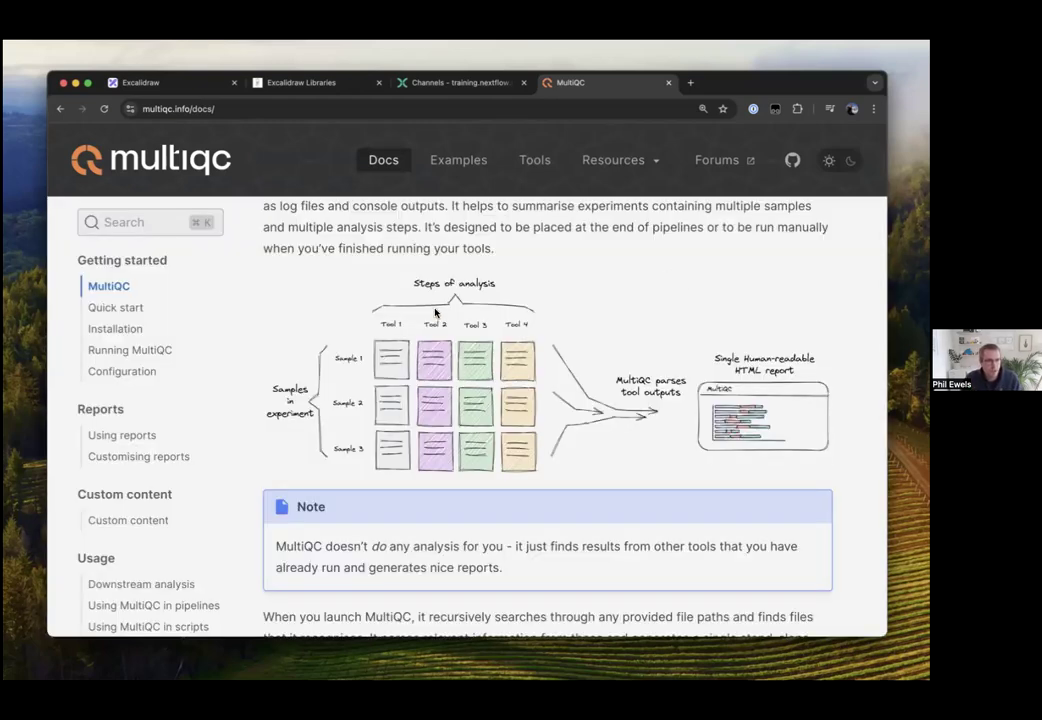
Highlight the diagram's 'Steps of analysis' title text to show it is selectable, then clear it
{"action": "left_click_drag", "start_coordinate": [415, 284], "coordinate": [478, 286]}
{"action": "left_click", "coordinate": [549, 284]}
{"action": "left_click_drag", "start_coordinate": [404, 282], "coordinate": [483, 282]}
{"action": "left_click", "coordinate": [569, 269]}
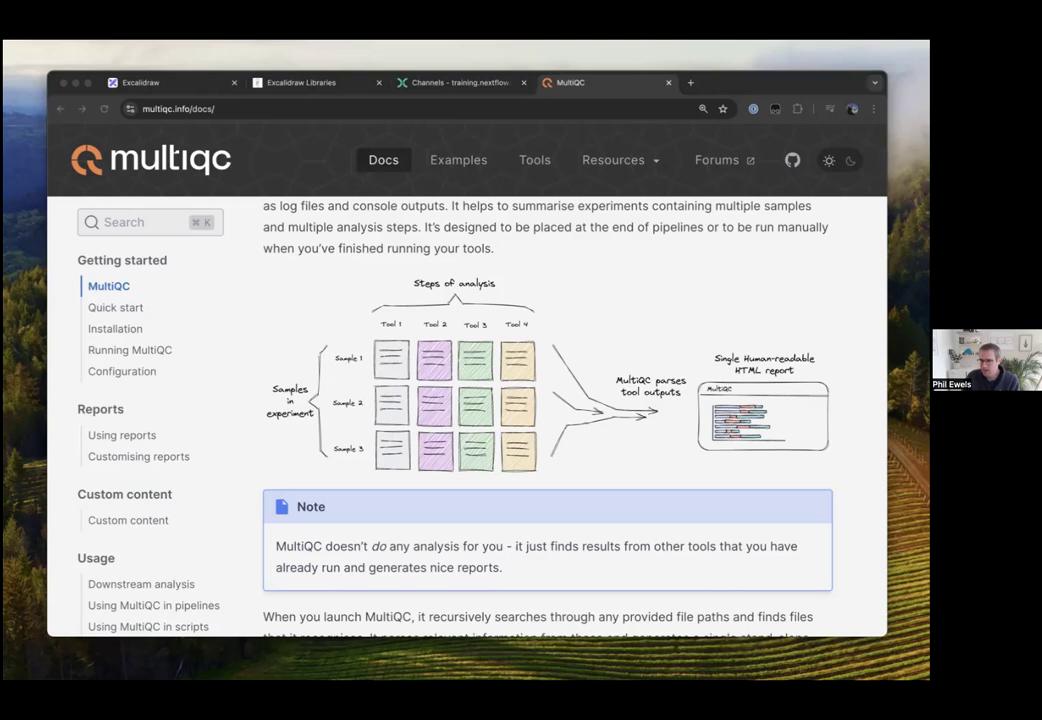
Bring up styles.css in VS Code with the sidebar hidden and the window enlarged
{"action": "key", "text": "super+Tab"}
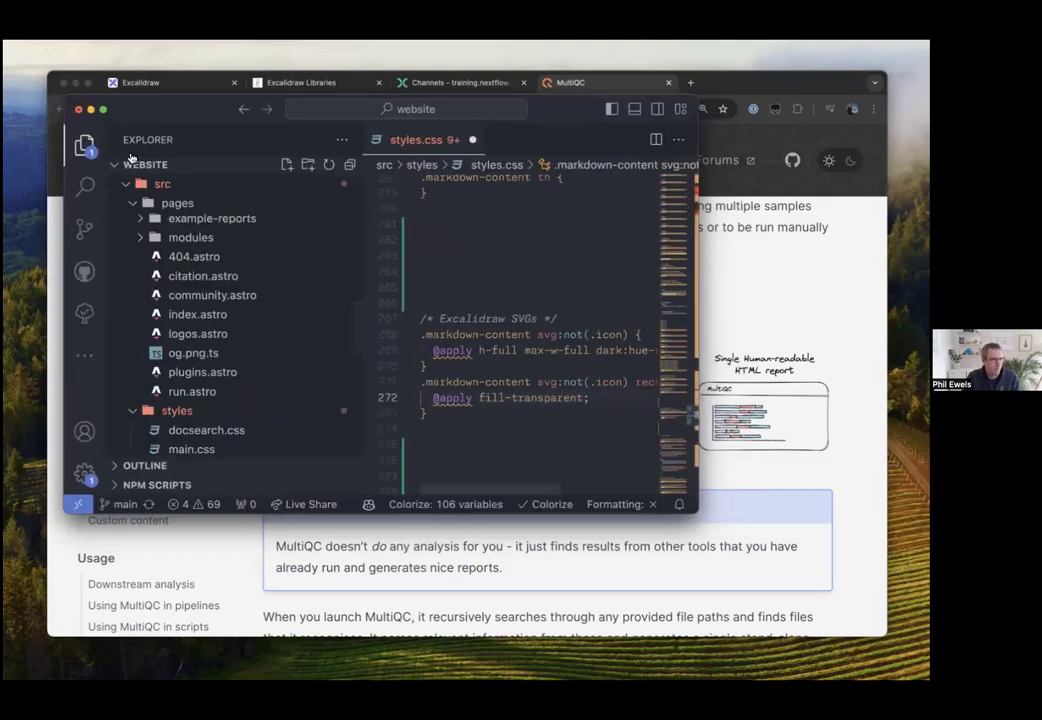
{"action": "key", "text": "super+b"}
{"action": "left_click_drag", "start_coordinate": [692, 511], "coordinate": [857, 577]}
{"action": "left_click", "coordinate": [266, 453]}
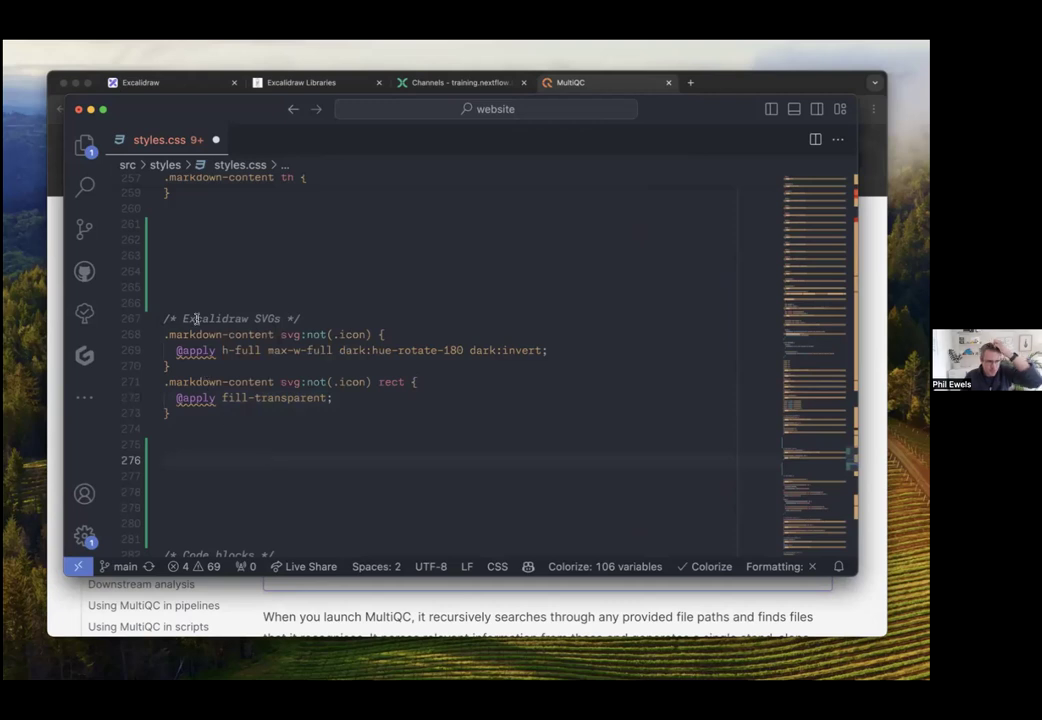
Highlight the Excalidraw SVGs comment and the .markdown-content svg:not(.icon) selector
{"action": "left_click_drag", "start_coordinate": [319, 318], "coordinate": [164, 320]}
{"action": "left_click", "coordinate": [321, 467]}
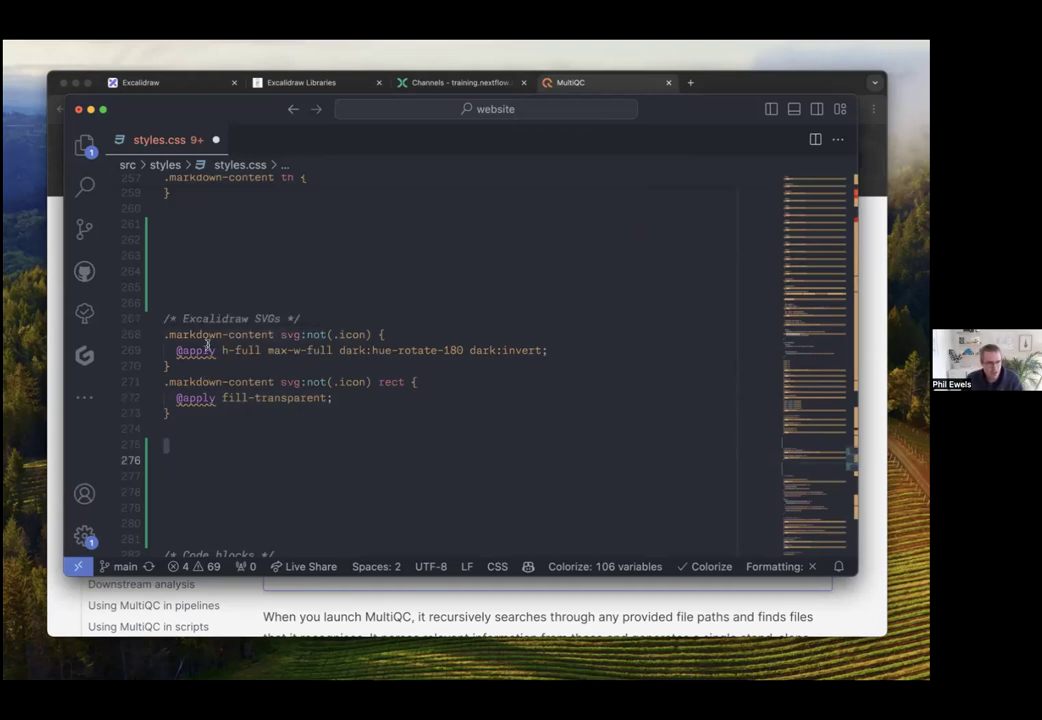
{"action": "left_click_drag", "start_coordinate": [300, 334], "coordinate": [130, 338]}
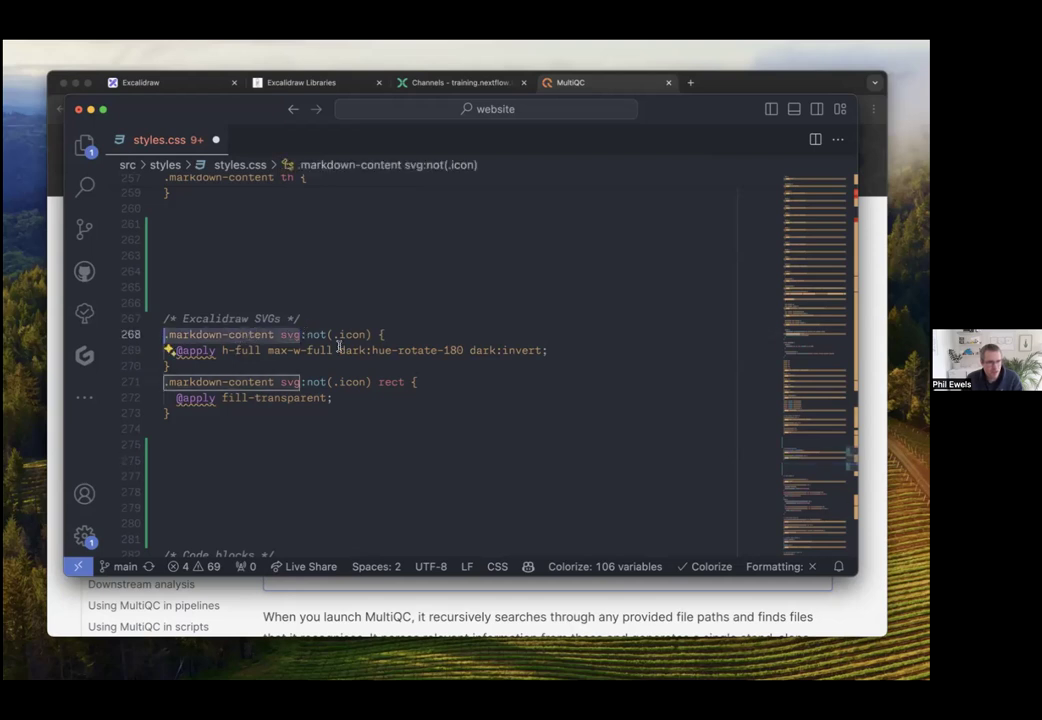
{"action": "left_click_drag", "start_coordinate": [165, 334], "coordinate": [371, 334]}
{"action": "left_click", "coordinate": [342, 419]}
{"action": "left_click", "coordinate": [351, 334]}
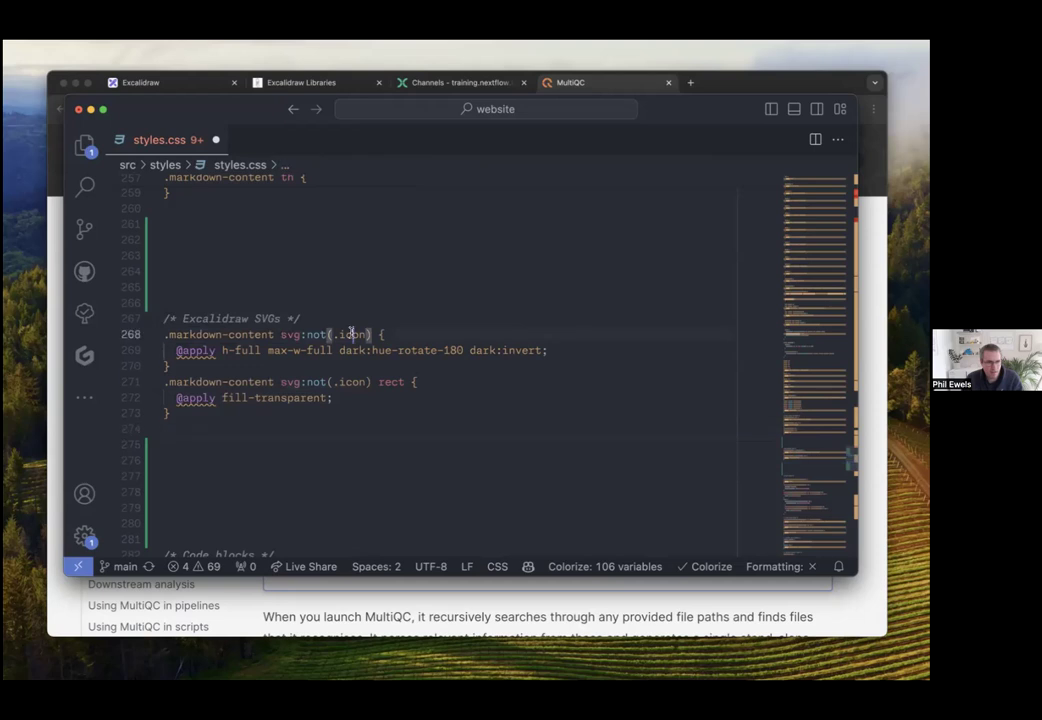
{"action": "left_click", "coordinate": [386, 444]}
Highlight the h-full max-w-full sizing and hue-rotate classes on line 269
{"action": "left_click_drag", "start_coordinate": [221, 350], "coordinate": [448, 345]}
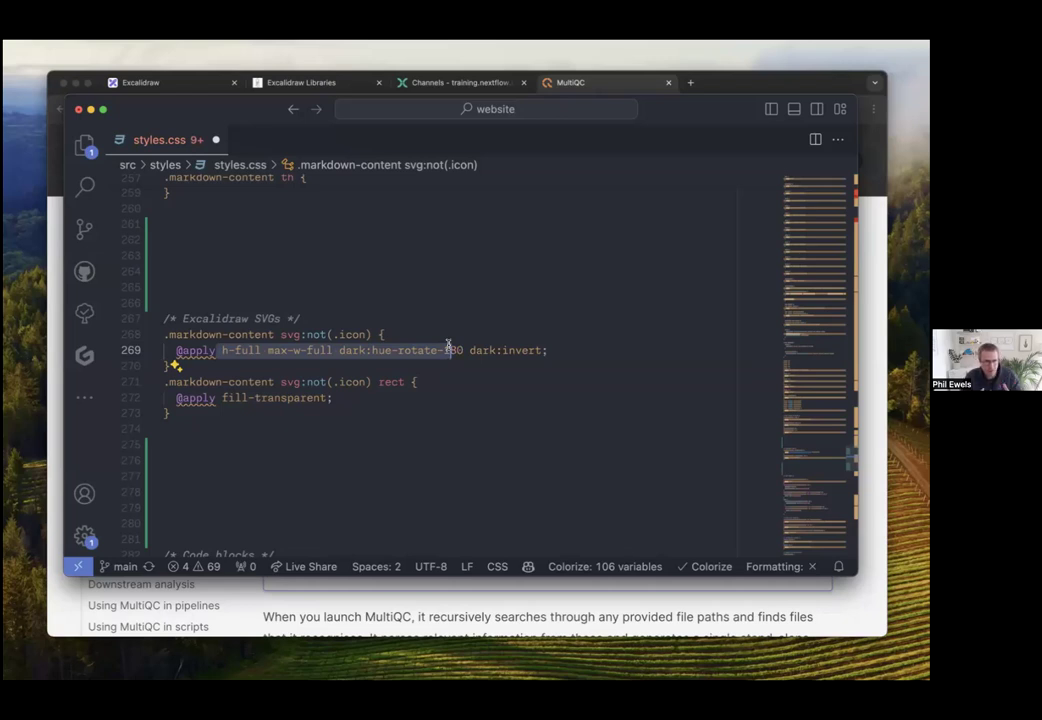
{"action": "triple_click", "coordinate": [441, 391]}
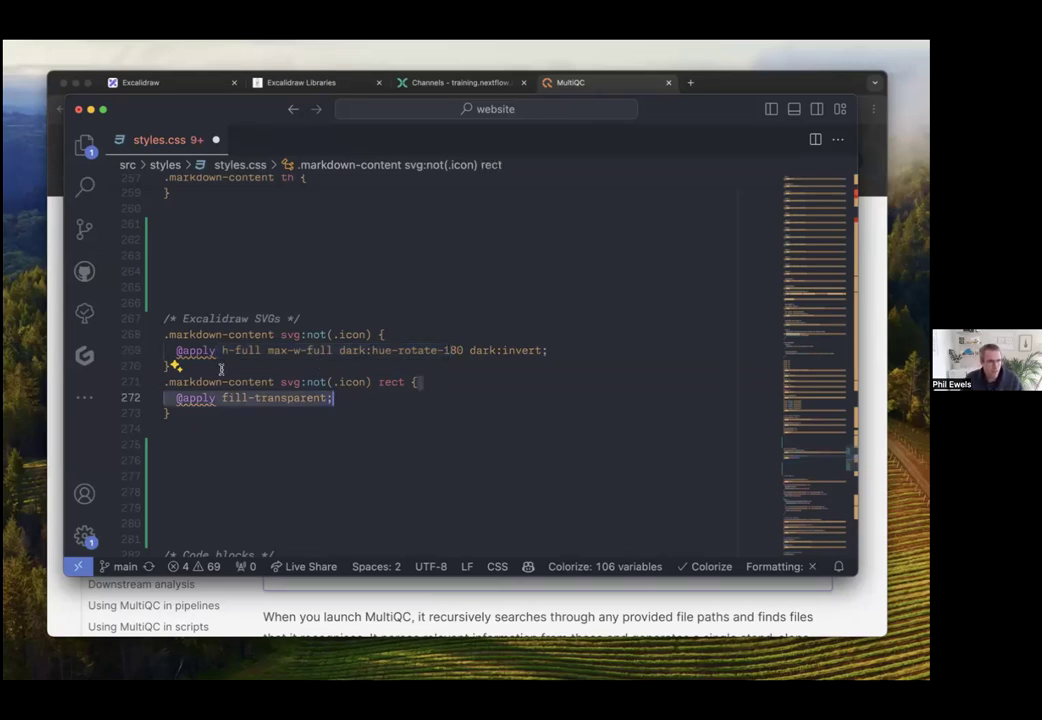
{"action": "left_click_drag", "start_coordinate": [221, 350], "coordinate": [335, 349]}
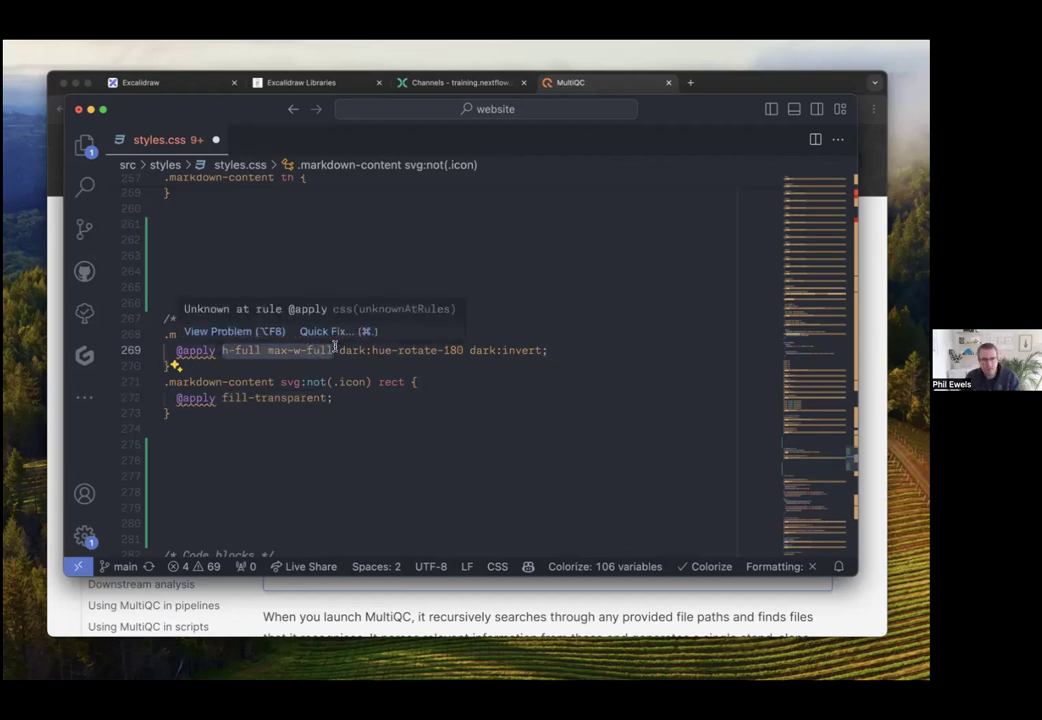
{"action": "left_click", "coordinate": [347, 419]}
Point out the rect selector on line 271 and its fill-transparent rule on line 272
{"action": "left_click", "coordinate": [395, 382]}
{"action": "double_click", "coordinate": [395, 382]}
{"action": "left_click", "coordinate": [384, 426]}
{"action": "left_click", "coordinate": [388, 381]}
{"action": "double_click", "coordinate": [388, 381]}
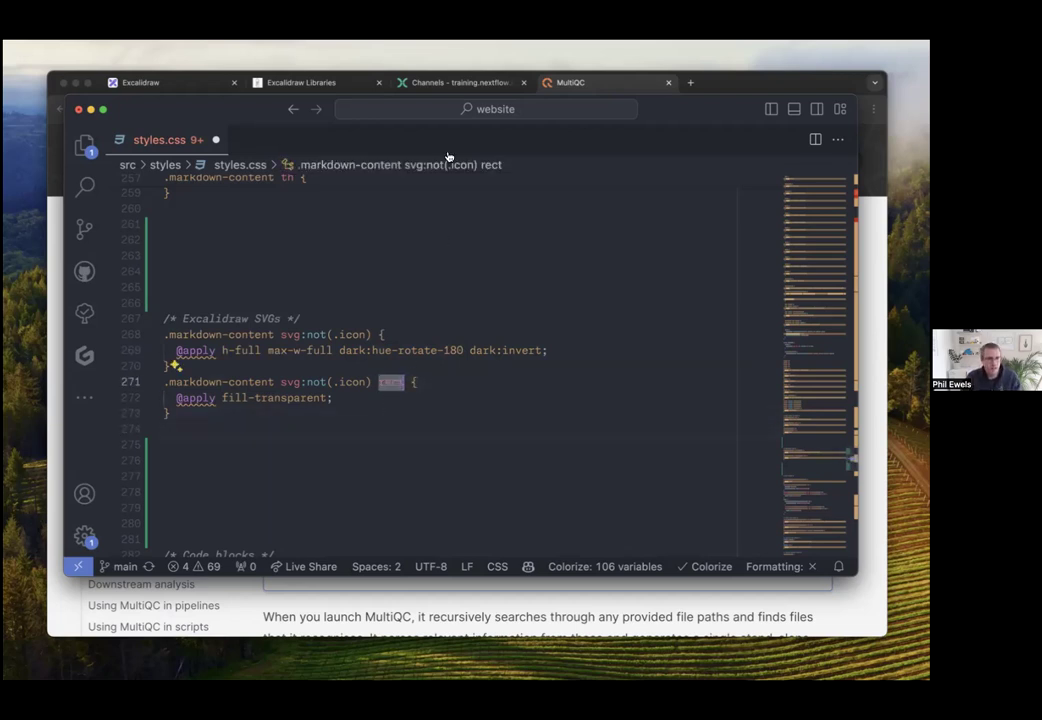
{"action": "left_click", "coordinate": [270, 432]}
{"action": "left_click_drag", "start_coordinate": [222, 398], "coordinate": [334, 398]}
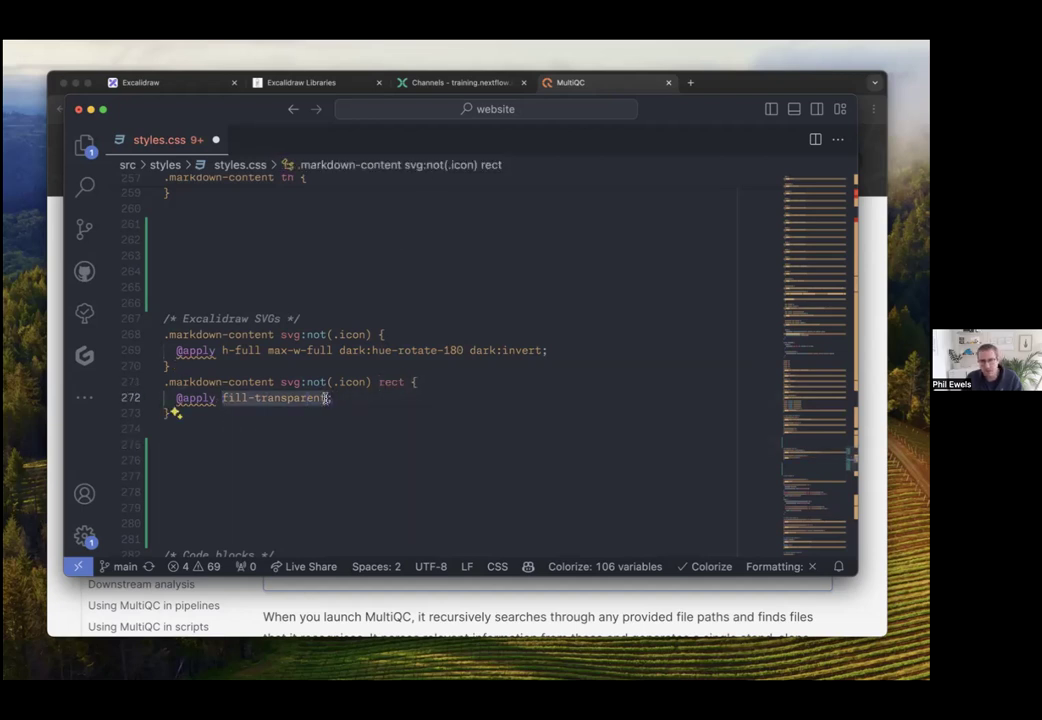
{"action": "left_click", "coordinate": [374, 462]}
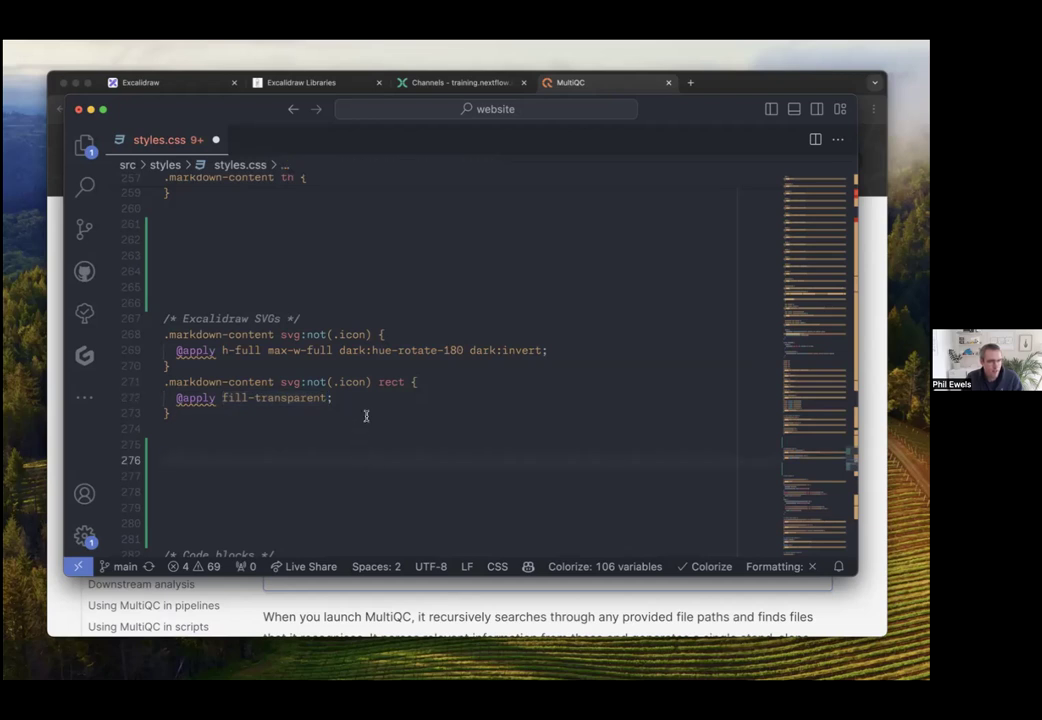
Highlight the dark-mode invert and hue-rotate-180 classes on line 269
{"action": "left_click_drag", "start_coordinate": [339, 350], "coordinate": [542, 350]}
{"action": "left_click", "coordinate": [310, 492]}
{"action": "left_click", "coordinate": [360, 366]}
{"action": "left_click", "coordinate": [470, 396]}
{"action": "left_click", "coordinate": [512, 350]}
{"action": "double_click", "coordinate": [515, 350]}
{"action": "left_click_drag", "start_coordinate": [463, 350], "coordinate": [368, 350]}
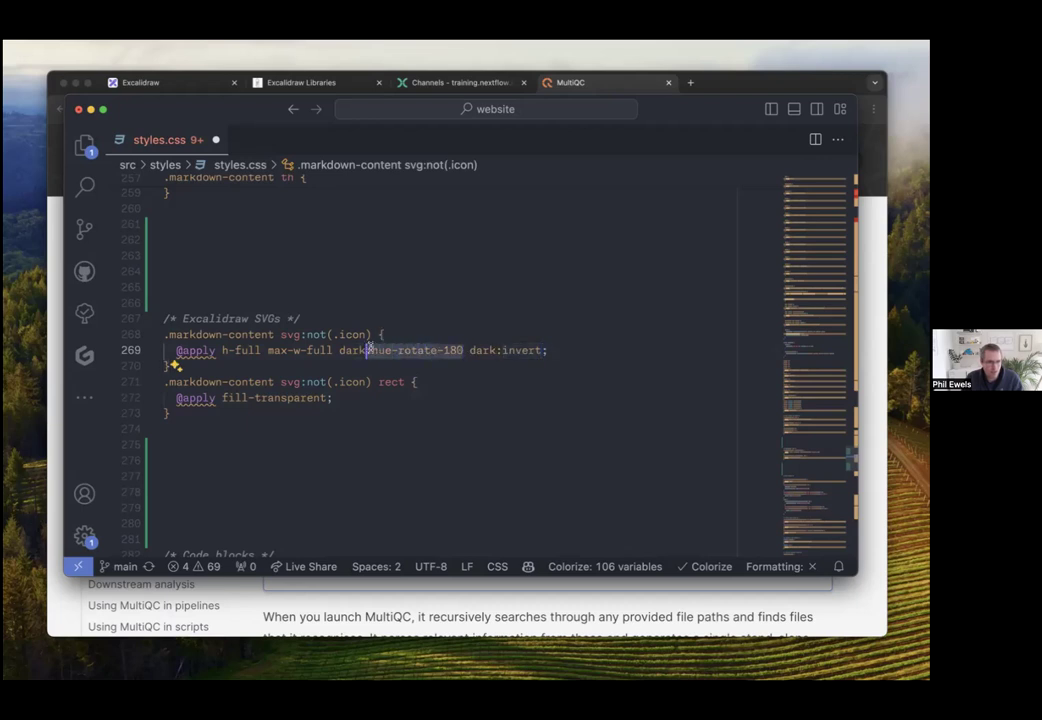
Switch the MultiQC docs page in Chrome to dark theme and right-click the diagram
{"action": "left_click", "coordinate": [542, 611]}
{"action": "left_click", "coordinate": [850, 160]}
{"action": "right_click", "coordinate": [530, 343]}
Inspect the diagram's svg element and disable its hue-rotate and invert filters in Styles
{"action": "left_click", "coordinate": [520, 548]}
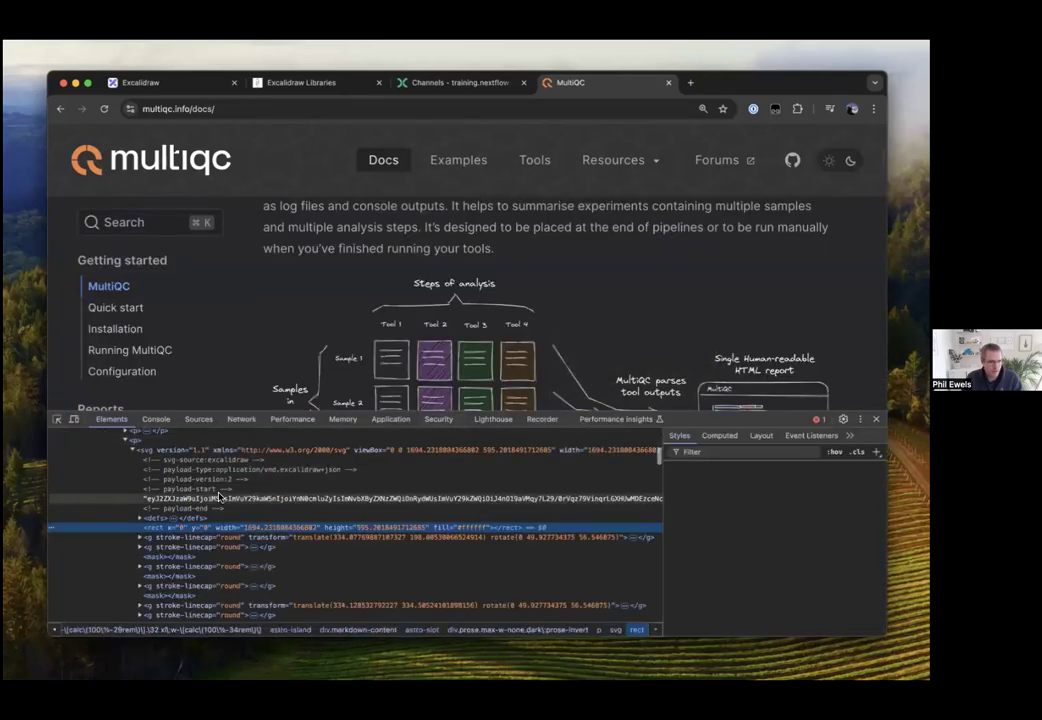
{"action": "left_click", "coordinate": [165, 476]}
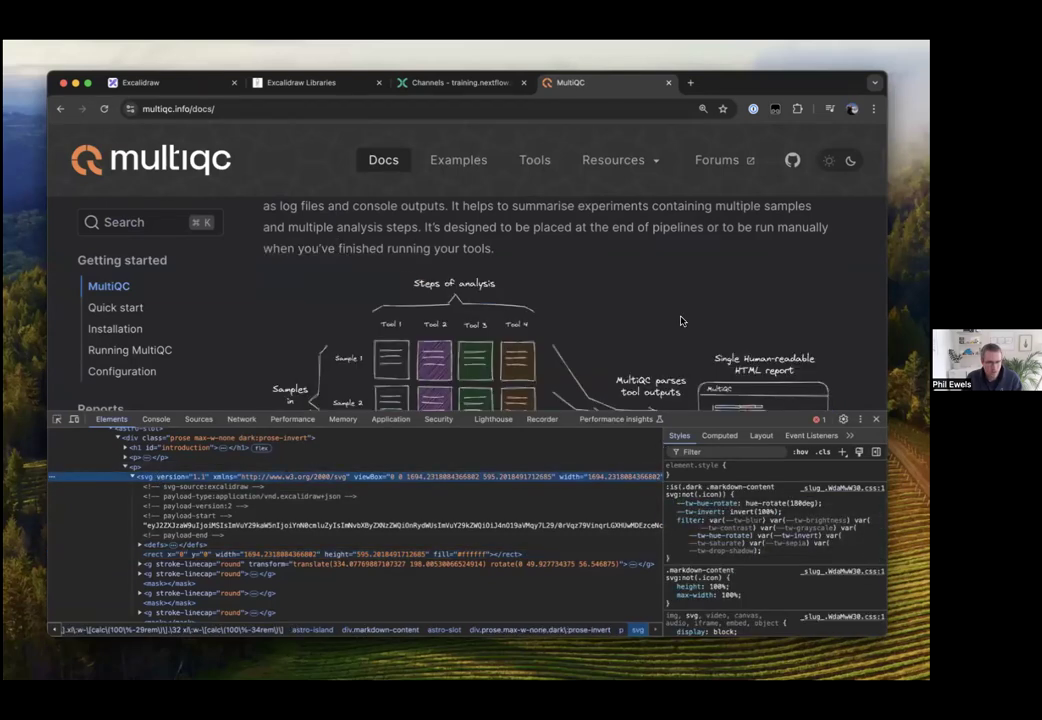
{"action": "scroll", "coordinate": [679, 323], "scroll_direction": "down", "scroll_amount": 1}
{"action": "left_click", "coordinate": [670, 519]}
{"action": "left_click", "coordinate": [670, 503]}
{"action": "left_click", "coordinate": [670, 511]}
Re-enable the invert(100%) and hue-rotate(180deg) filter declarations on the svg
{"action": "scroll", "coordinate": [649, 272], "scroll_direction": "down", "scroll_amount": 1}
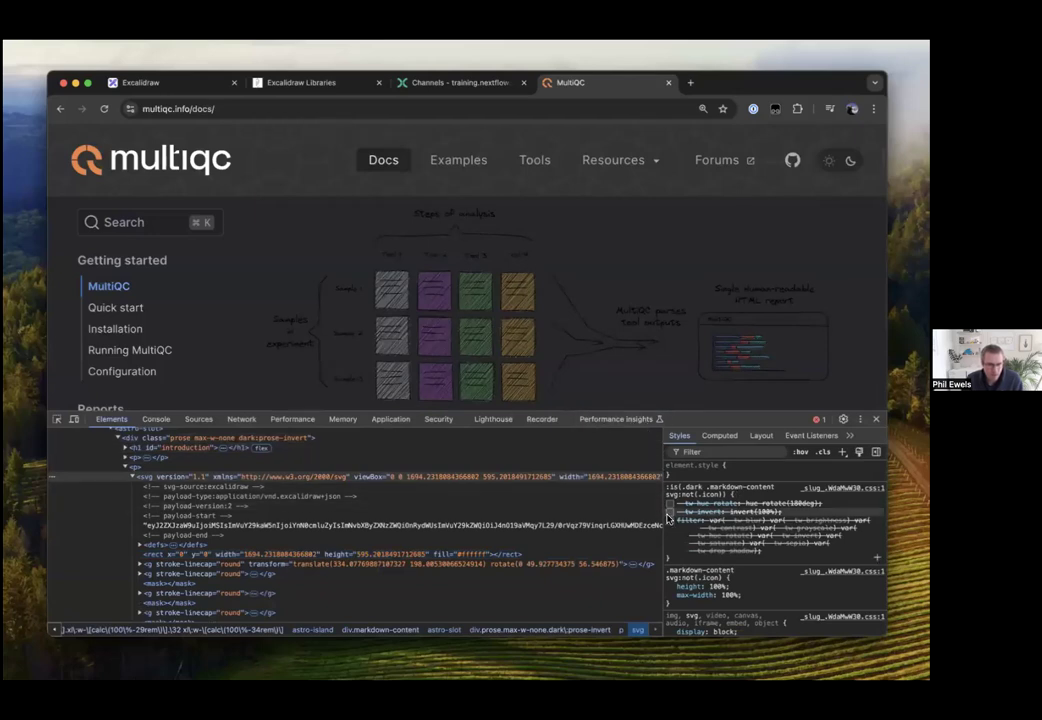
{"action": "left_click", "coordinate": [670, 511]}
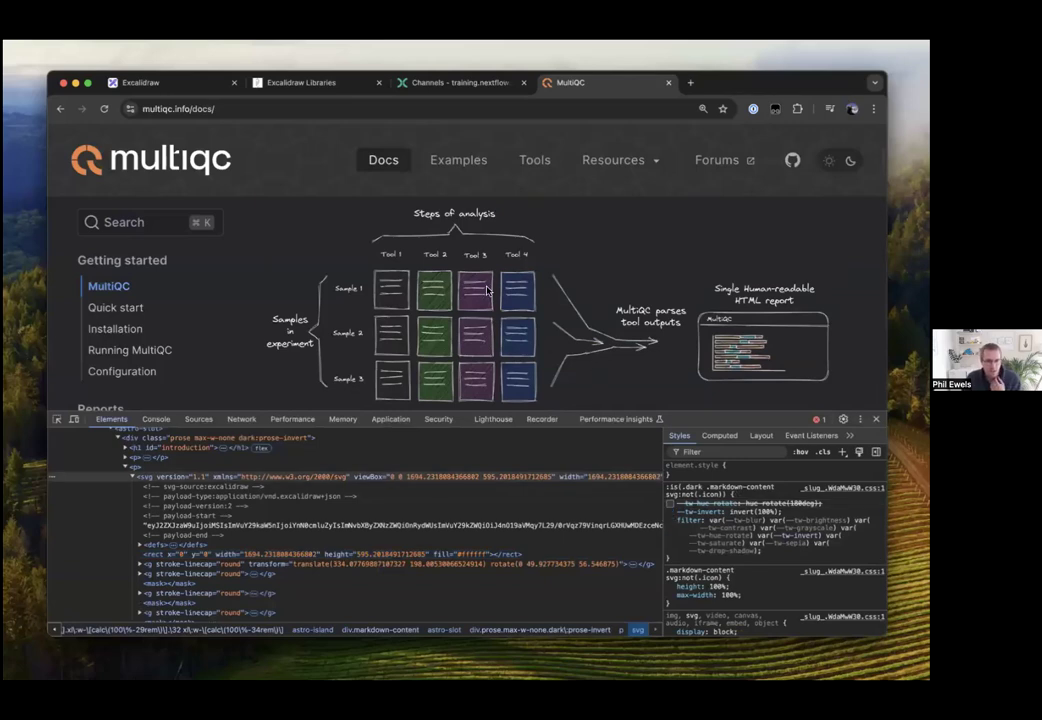
{"action": "left_click", "coordinate": [670, 503]}
{"action": "left_click", "coordinate": [670, 504]}
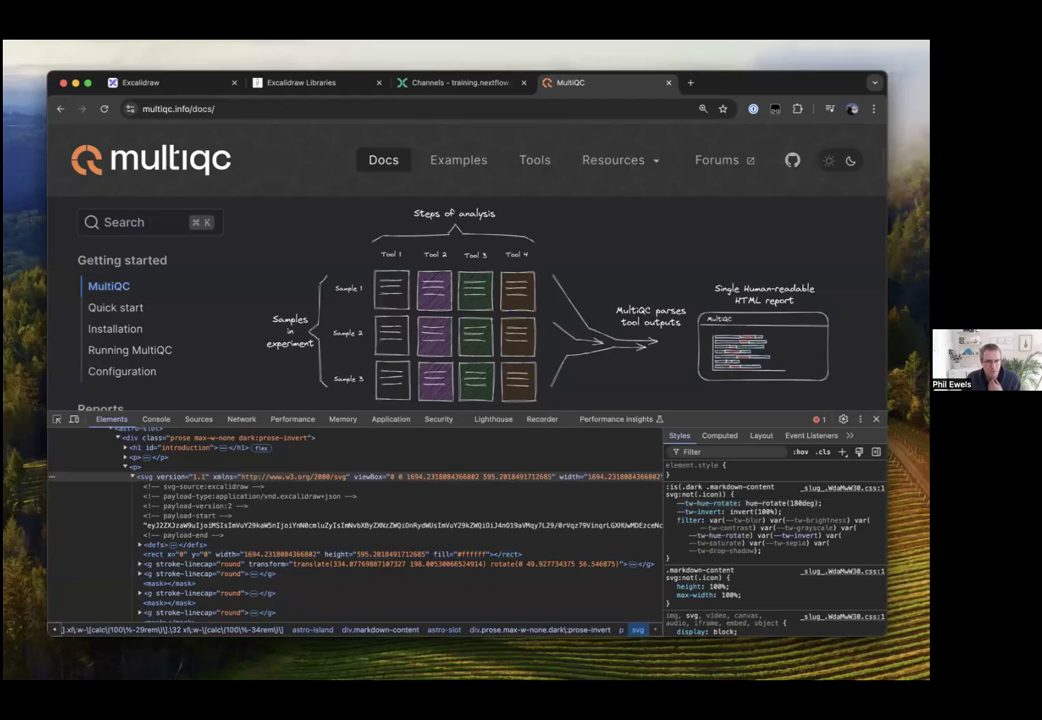
Close DevTools with Cmd+Option+I and scroll up to the dark-themed overview diagram
{"action": "key", "text": "super+alt+i"}
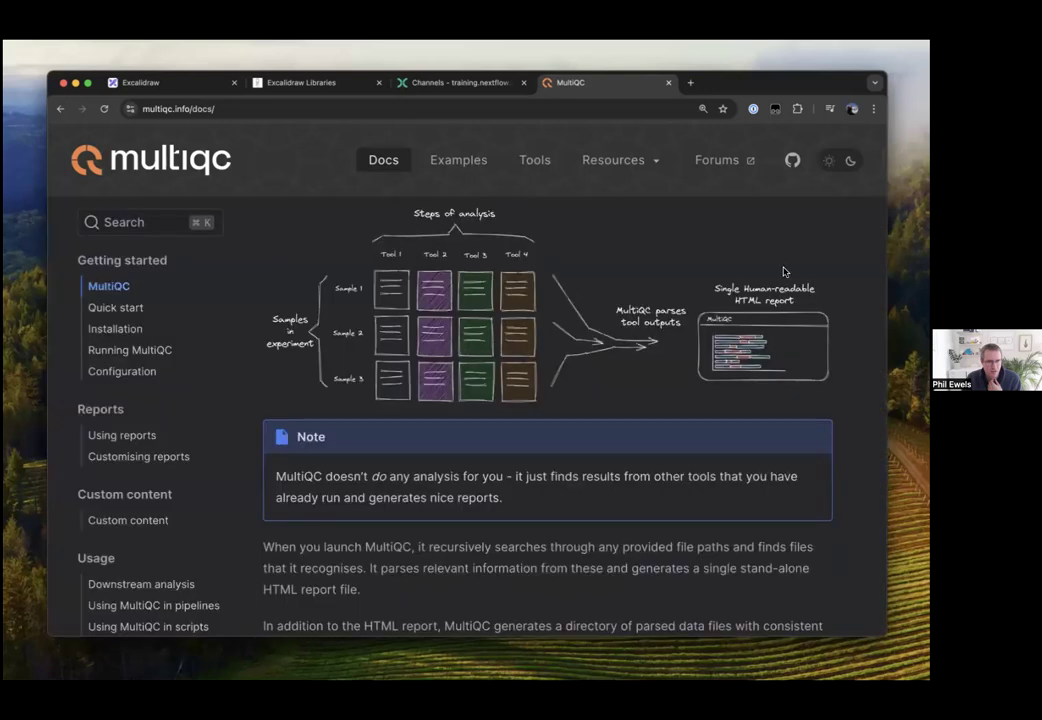
{"action": "scroll", "coordinate": [754, 322], "scroll_direction": "up", "scroll_amount": 2}
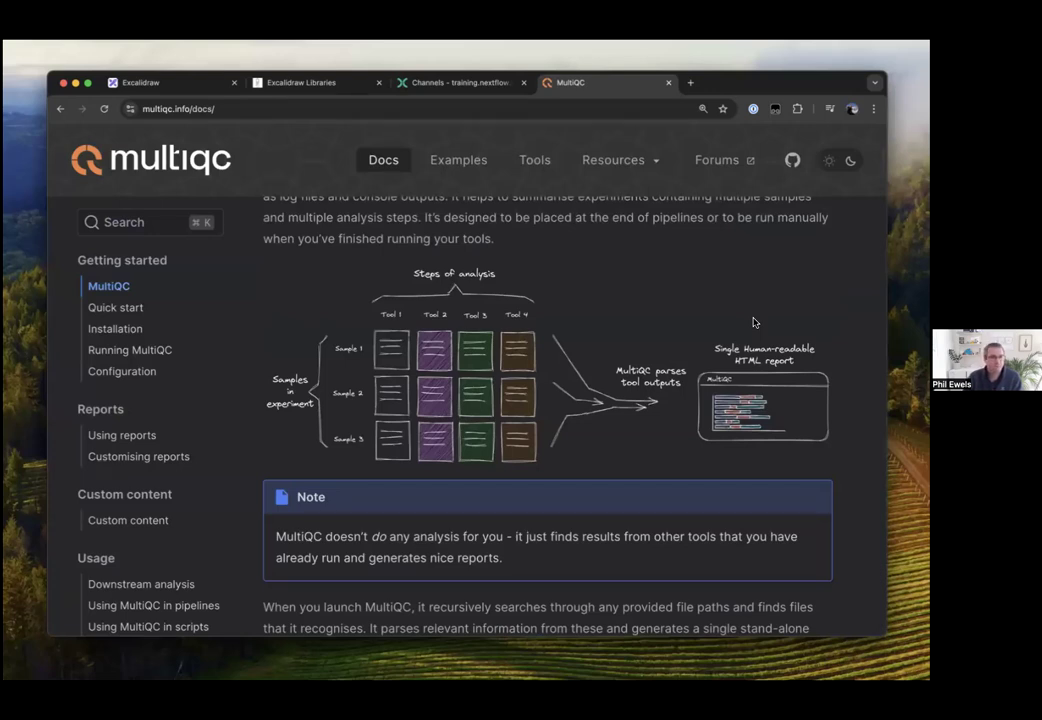
Return to the shared Excalidraw tab and zoom around the collaborators' 'Nice tool :)' drawing
{"action": "left_click", "coordinate": [153, 82]}
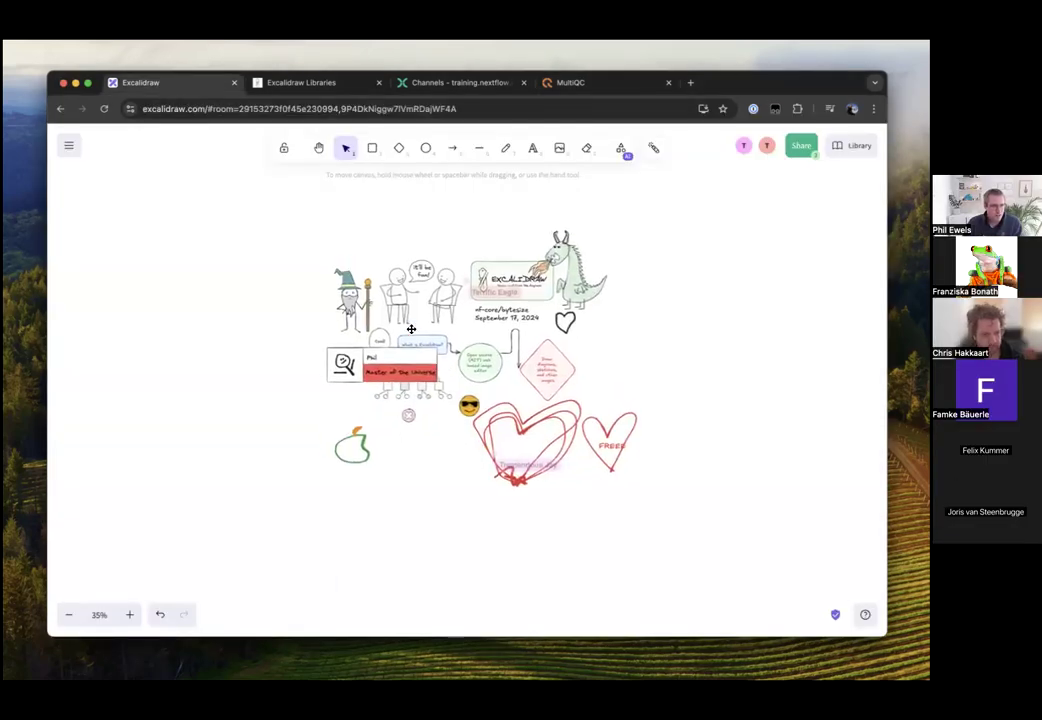
{"action": "scroll", "coordinate": [443, 380], "scroll_direction": "up", "scroll_amount": 5}
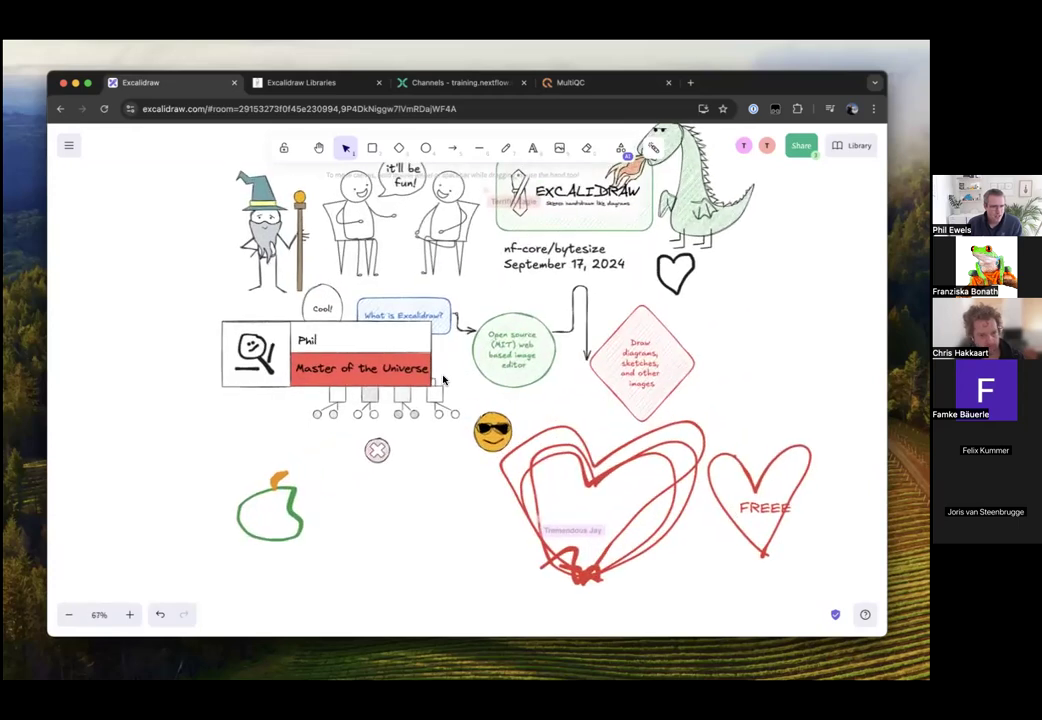
{"action": "scroll", "coordinate": [413, 408], "scroll_direction": "right", "scroll_amount": 2}
{"action": "scroll", "coordinate": [413, 408], "scroll_direction": "up", "scroll_amount": 2}
{"action": "scroll", "coordinate": [413, 408], "scroll_direction": "down", "scroll_amount": 3}
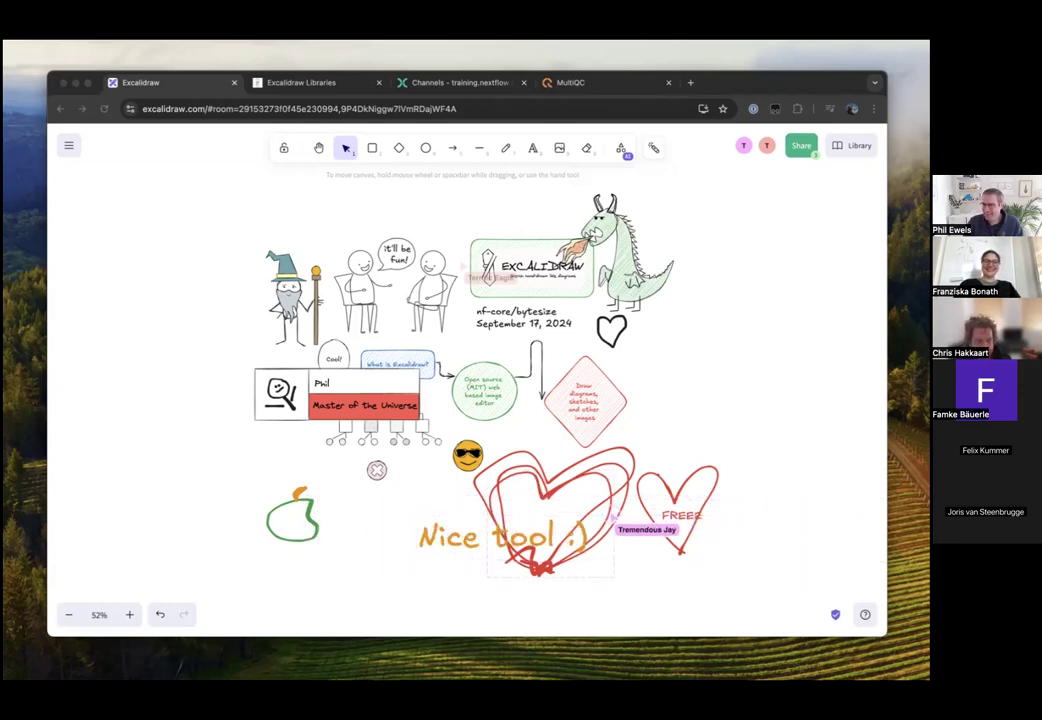
Open a private Excalidraw window, enlarge it to match the browser, then close it
{"action": "key", "text": "super+grave"}
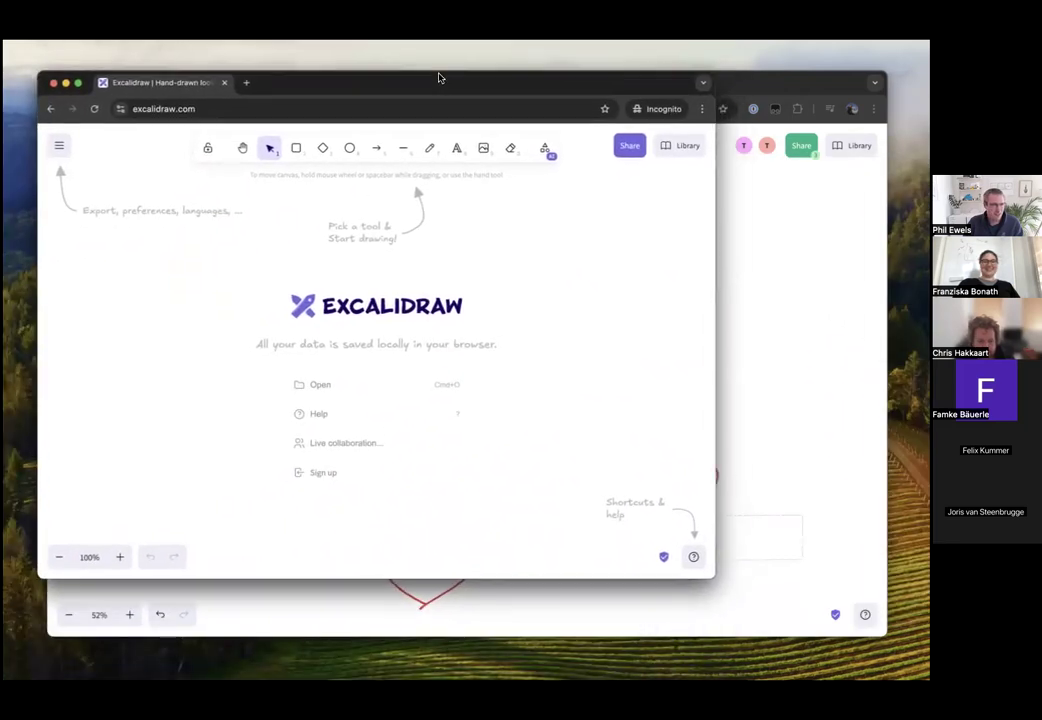
{"action": "left_click_drag", "start_coordinate": [729, 571], "coordinate": [886, 635]}
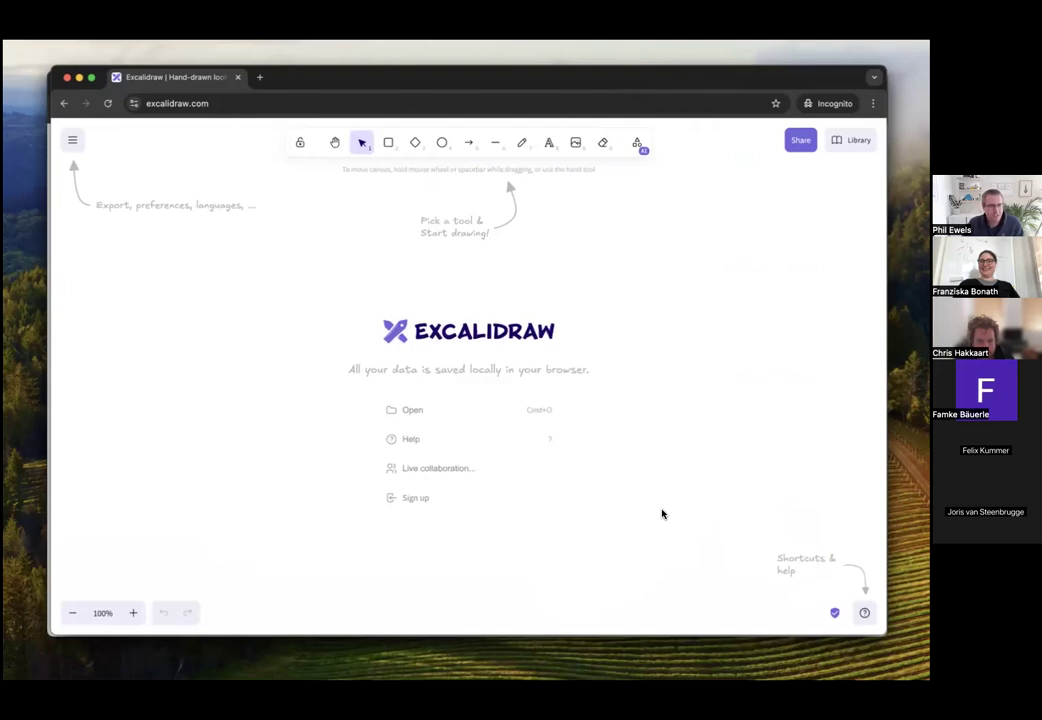
{"action": "left_click", "coordinate": [67, 77]}
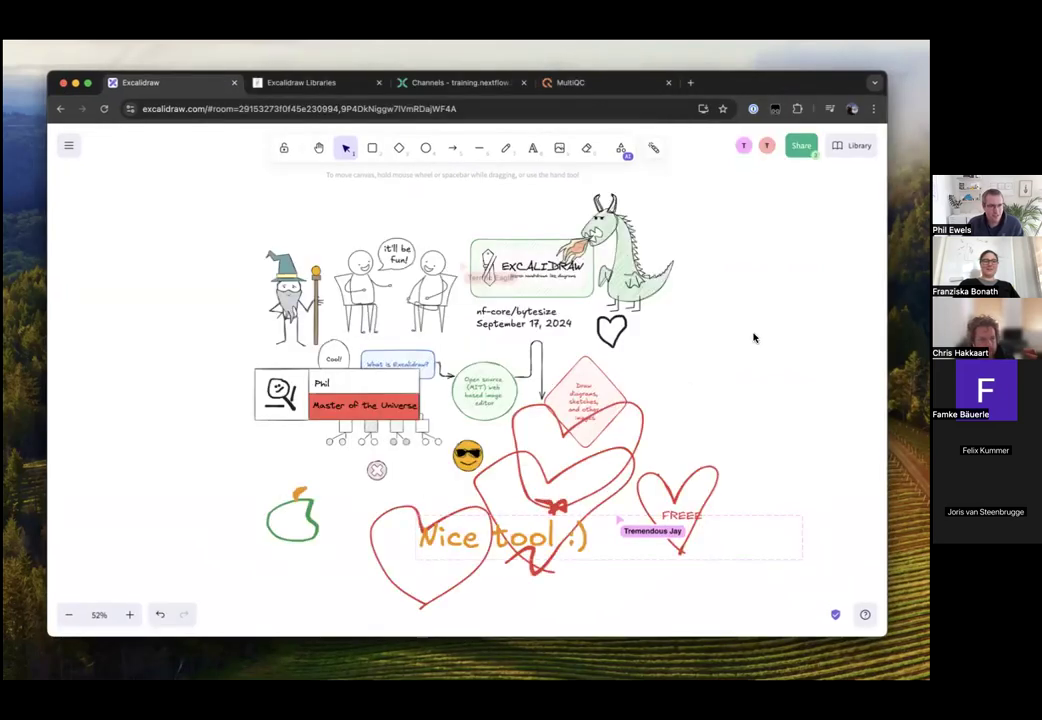
Generate a presentation-planning flowchart from the prompt in the Text to diagram tool
{"action": "left_click", "coordinate": [621, 148]}
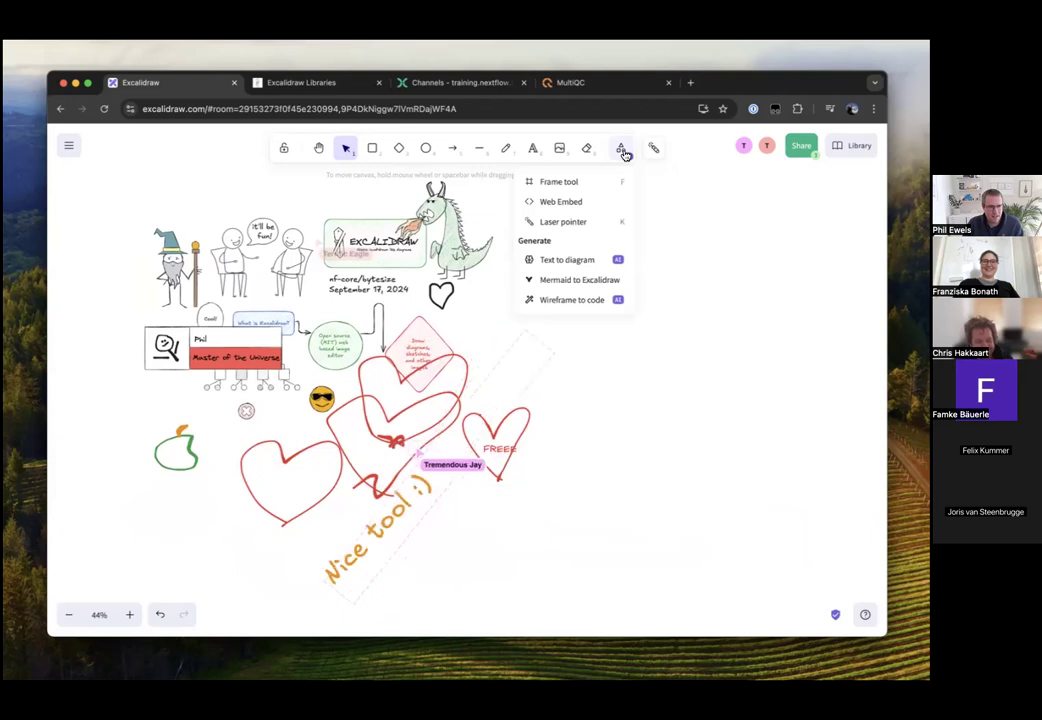
{"action": "left_click", "coordinate": [568, 260]}
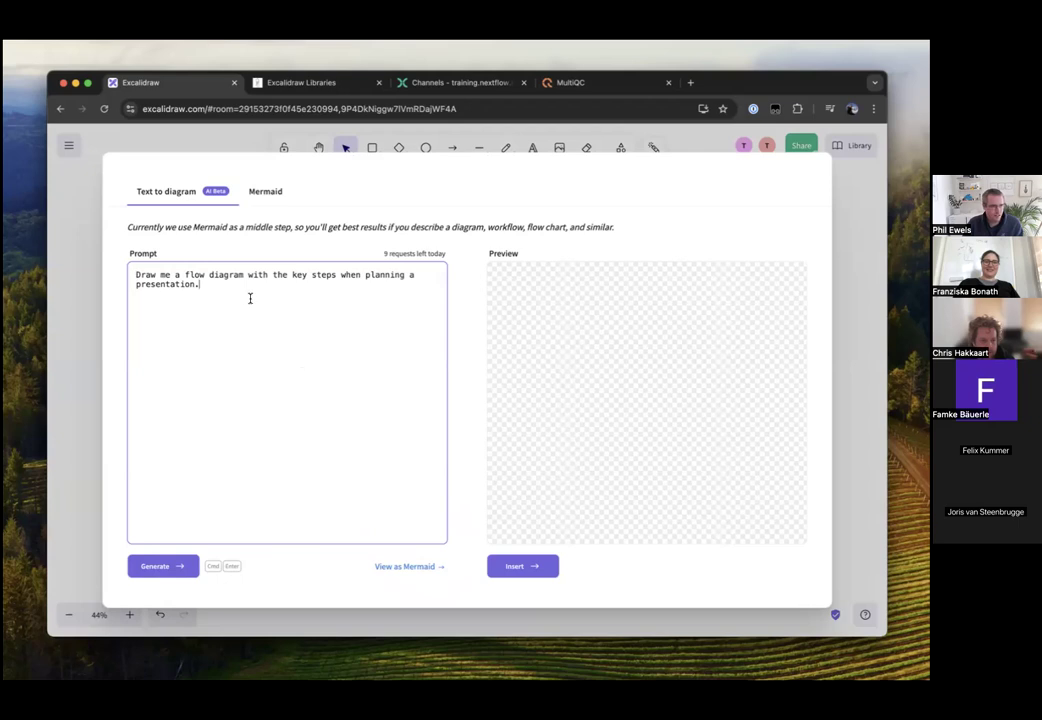
{"action": "left_click_drag", "start_coordinate": [250, 298], "coordinate": [137, 272]}
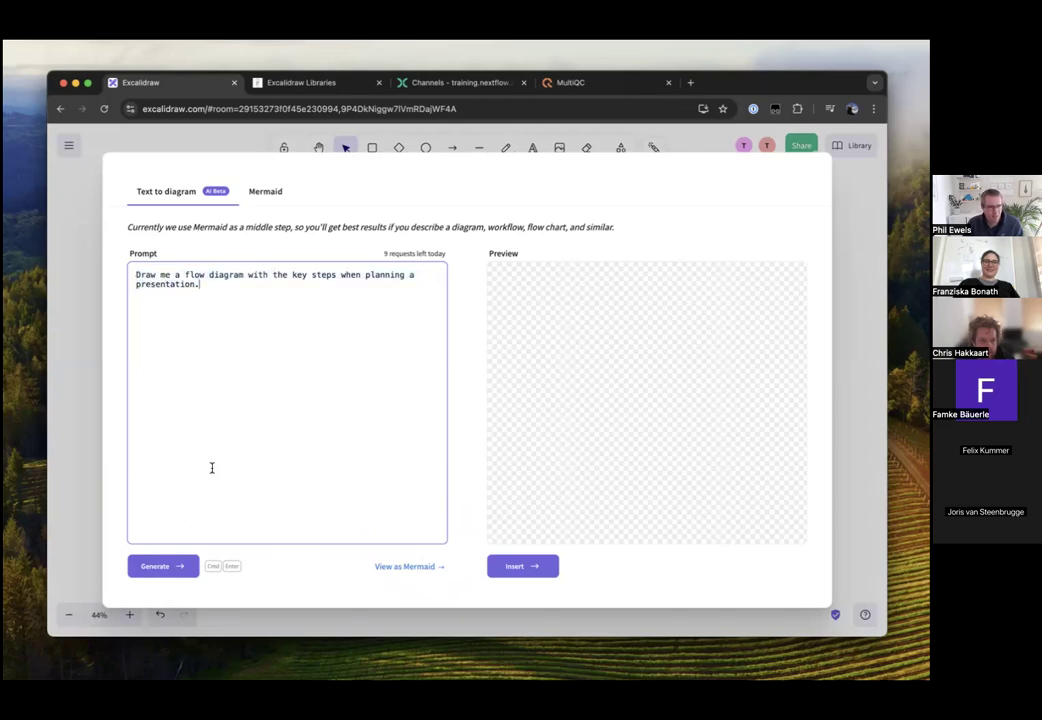
{"action": "left_click", "coordinate": [160, 570]}
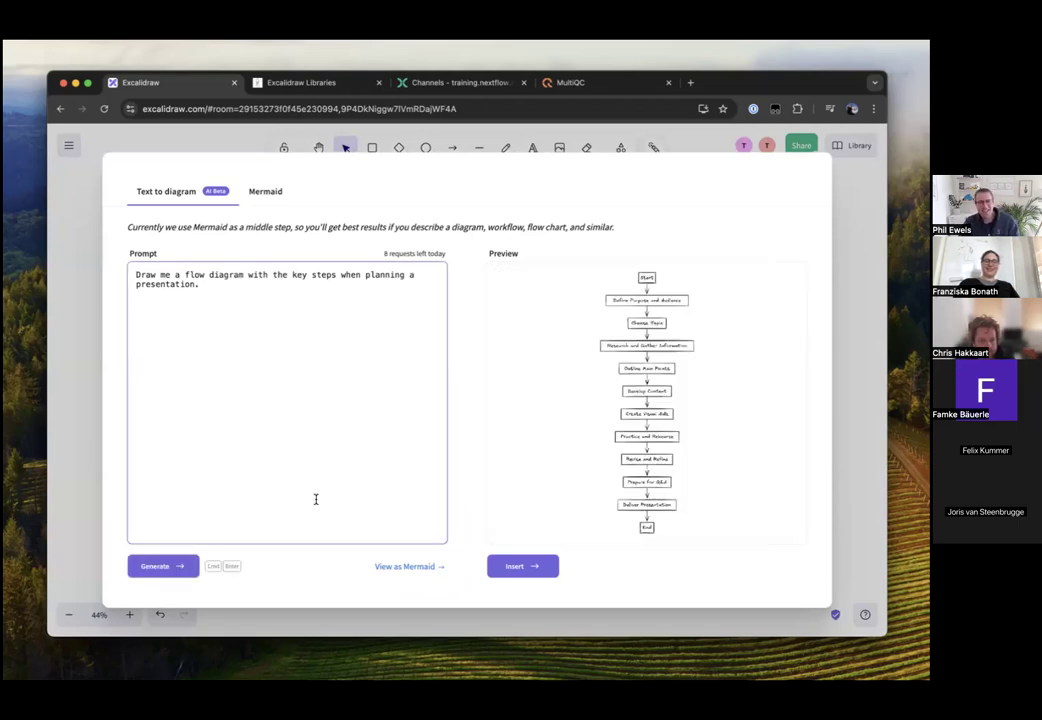
Insert the generated flowchart and place it to the right of the existing drawings
{"action": "left_click", "coordinate": [538, 566]}
{"action": "left_click_drag", "start_coordinate": [494, 325], "coordinate": [665, 372]}
{"action": "left_click", "coordinate": [672, 414]}
{"action": "scroll", "coordinate": [670, 415], "scroll_direction": "right", "scroll_amount": 3}
{"action": "left_click", "coordinate": [640, 373]}
{"action": "left_click", "coordinate": [730, 385]}
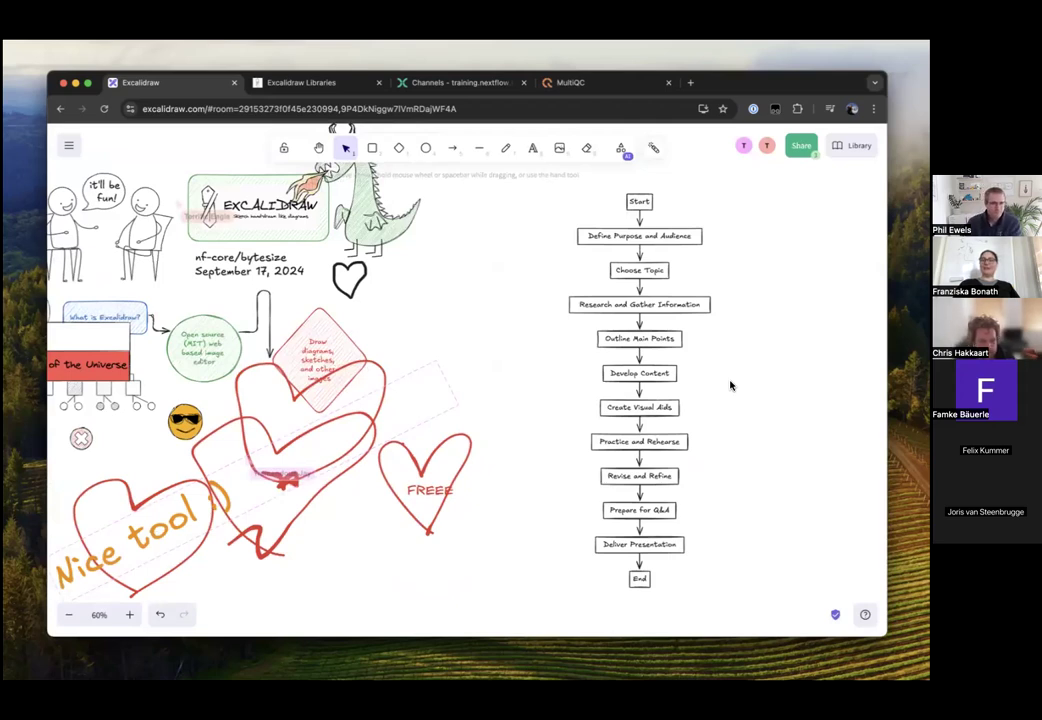
From the Library sidebar, browse the public libraries and search for 'apple', finding Apple Devices Frames
{"action": "scroll", "coordinate": [730, 385], "scroll_direction": "down", "scroll_amount": 5}
{"action": "left_click", "coordinate": [852, 145]}
{"action": "left_click", "coordinate": [730, 146]}
{"action": "left_click", "coordinate": [754, 148]}
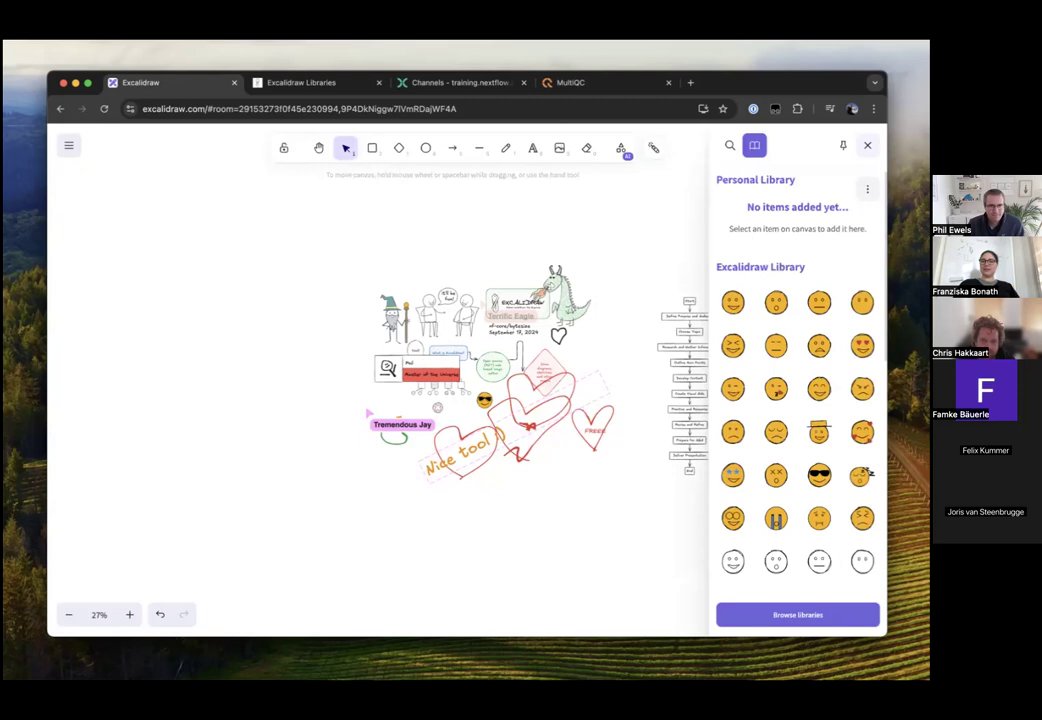
{"action": "key", "text": "Escape"}
{"action": "left_click", "coordinate": [852, 145]}
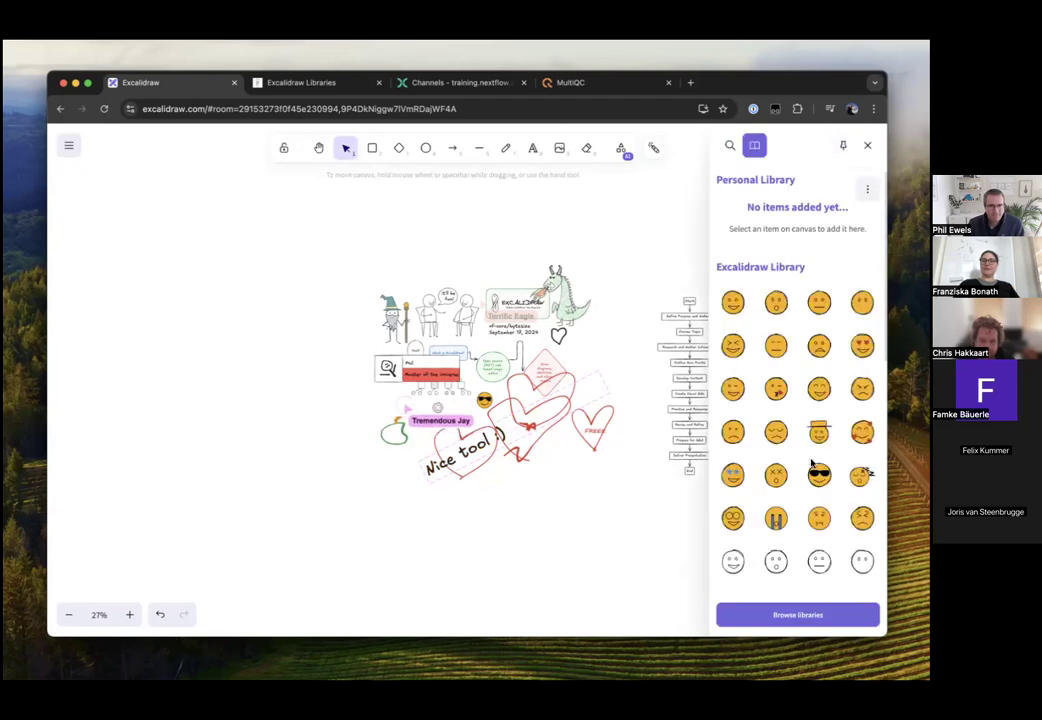
{"action": "left_click", "coordinate": [799, 615]}
{"action": "left_click", "coordinate": [473, 326]}
{"action": "type", "text": "apple"}
{"action": "double_click", "coordinate": [471, 322]}
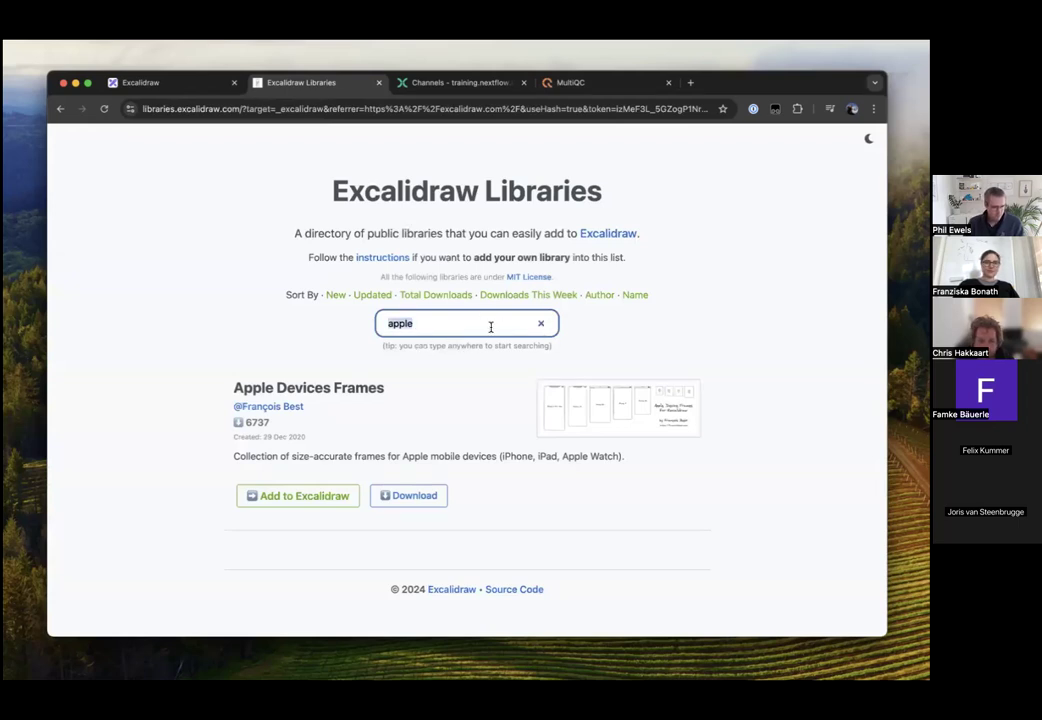
Clear the 'apple' search and scroll through the full list of public libraries
{"action": "key", "text": "BackSpace"}
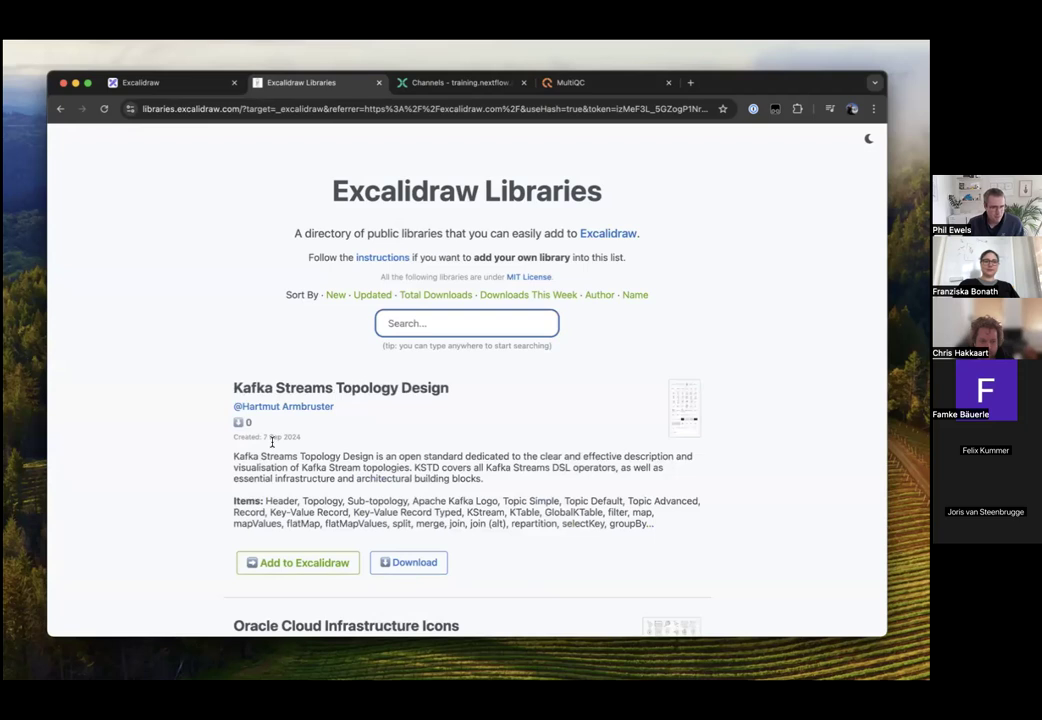
{"action": "scroll", "coordinate": [271, 442], "scroll_direction": "down", "scroll_amount": 3}
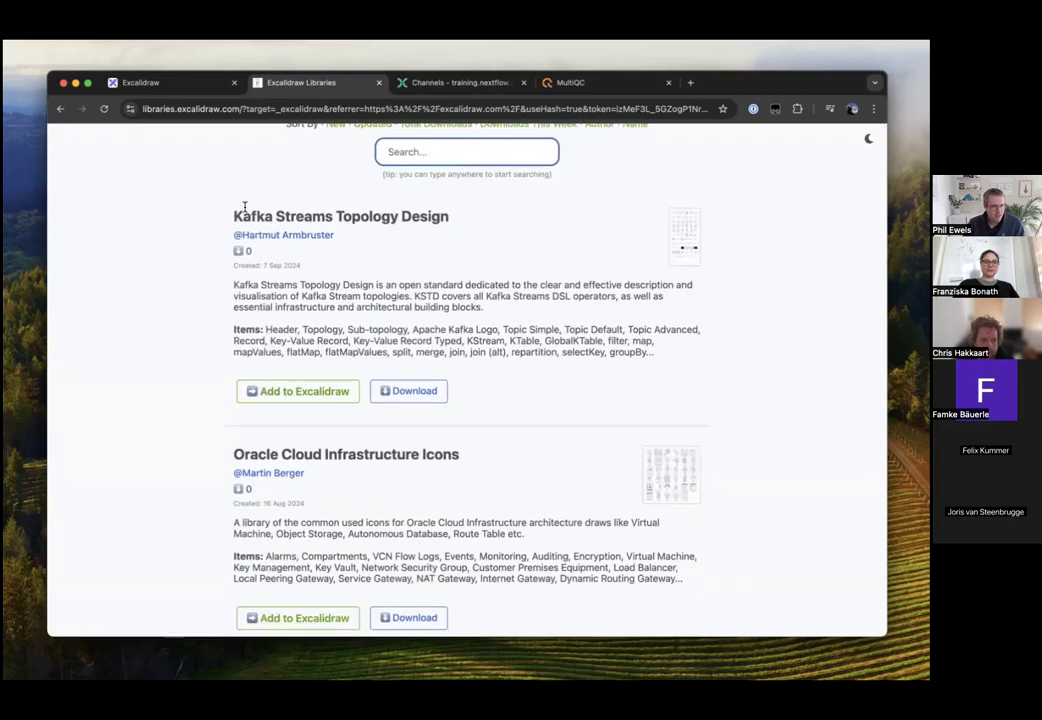
{"action": "left_click_drag", "start_coordinate": [241, 209], "coordinate": [392, 216]}
{"action": "scroll", "coordinate": [298, 400], "scroll_direction": "down", "scroll_amount": 5}
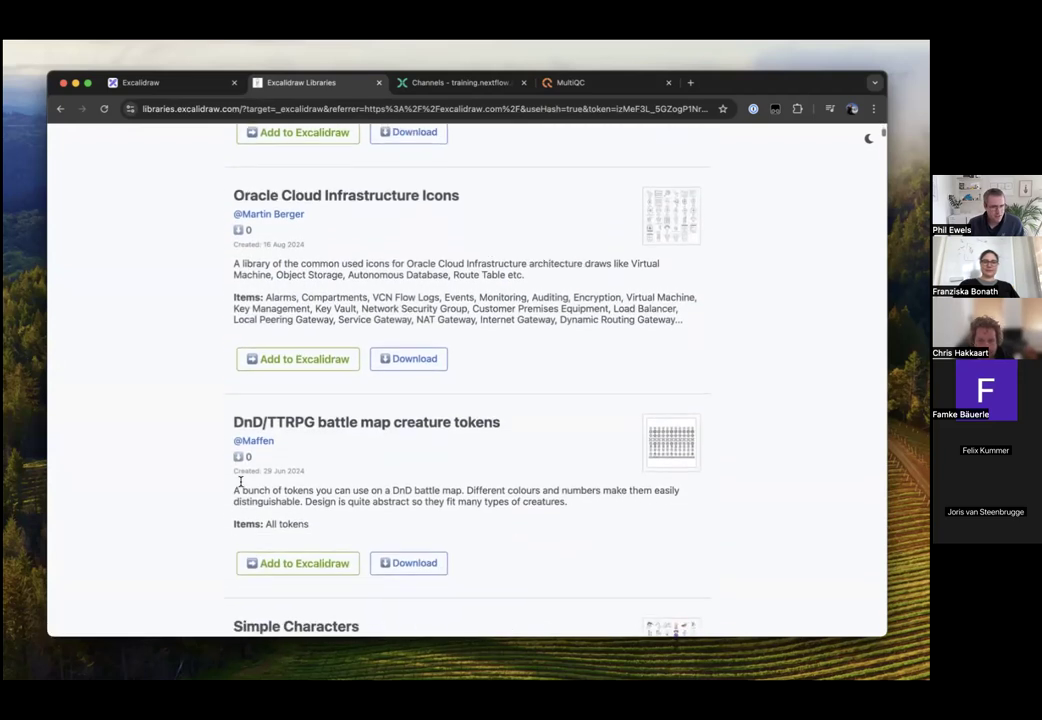
{"action": "scroll", "coordinate": [240, 482], "scroll_direction": "down", "scroll_amount": 4}
{"action": "scroll", "coordinate": [242, 400], "scroll_direction": "down", "scroll_amount": 2}
{"action": "scroll", "coordinate": [243, 400], "scroll_direction": "down", "scroll_amount": 3}
{"action": "scroll", "coordinate": [243, 400], "scroll_direction": "up", "scroll_amount": 1}
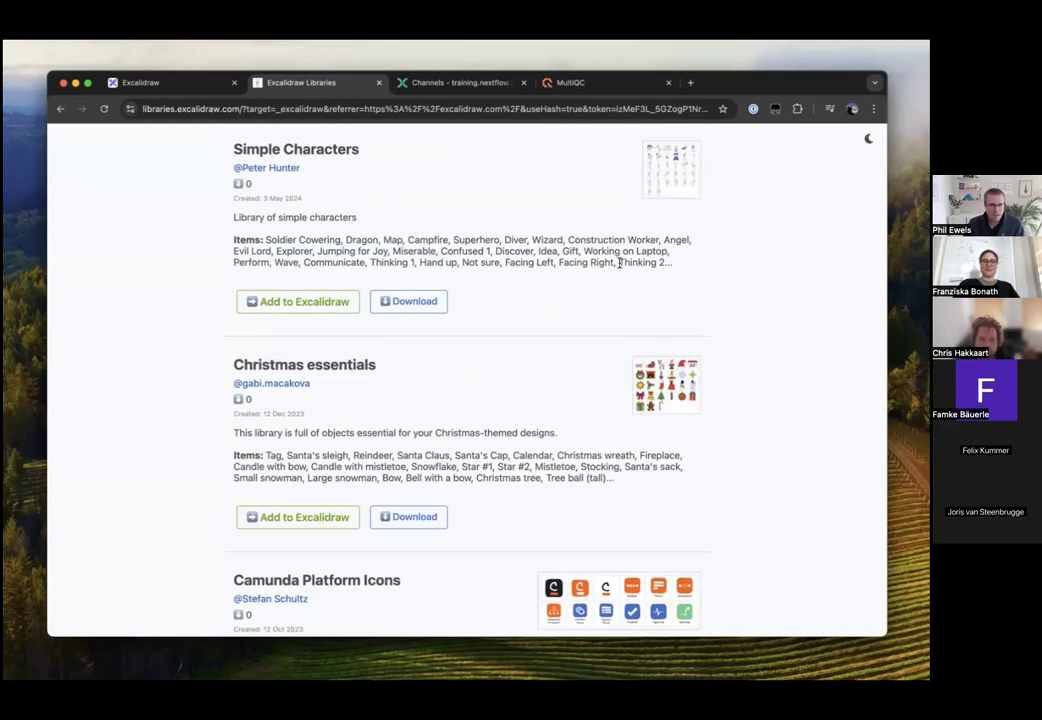
{"action": "left_click_drag", "start_coordinate": [619, 262], "coordinate": [240, 219]}
{"action": "scroll", "coordinate": [240, 219], "scroll_direction": "up", "scroll_amount": 1}
{"action": "scroll", "coordinate": [240, 219], "scroll_direction": "up", "scroll_amount": 3}
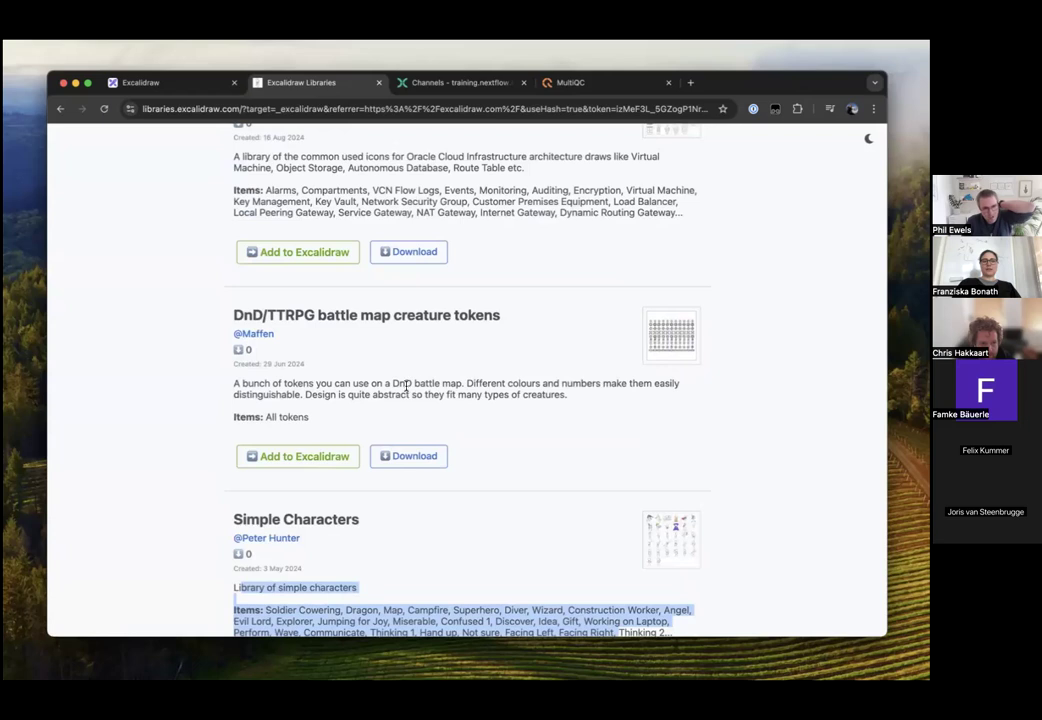
{"action": "scroll", "coordinate": [410, 396], "scroll_direction": "up", "scroll_amount": 2}
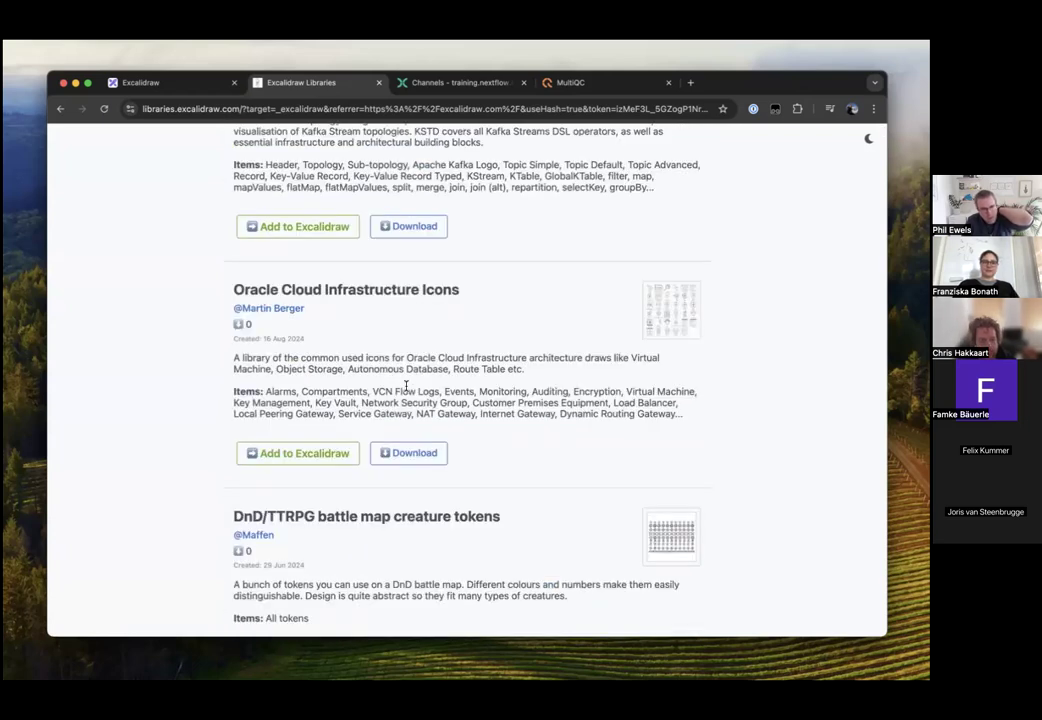
{"action": "scroll", "coordinate": [406, 386], "scroll_direction": "up", "scroll_amount": 4}
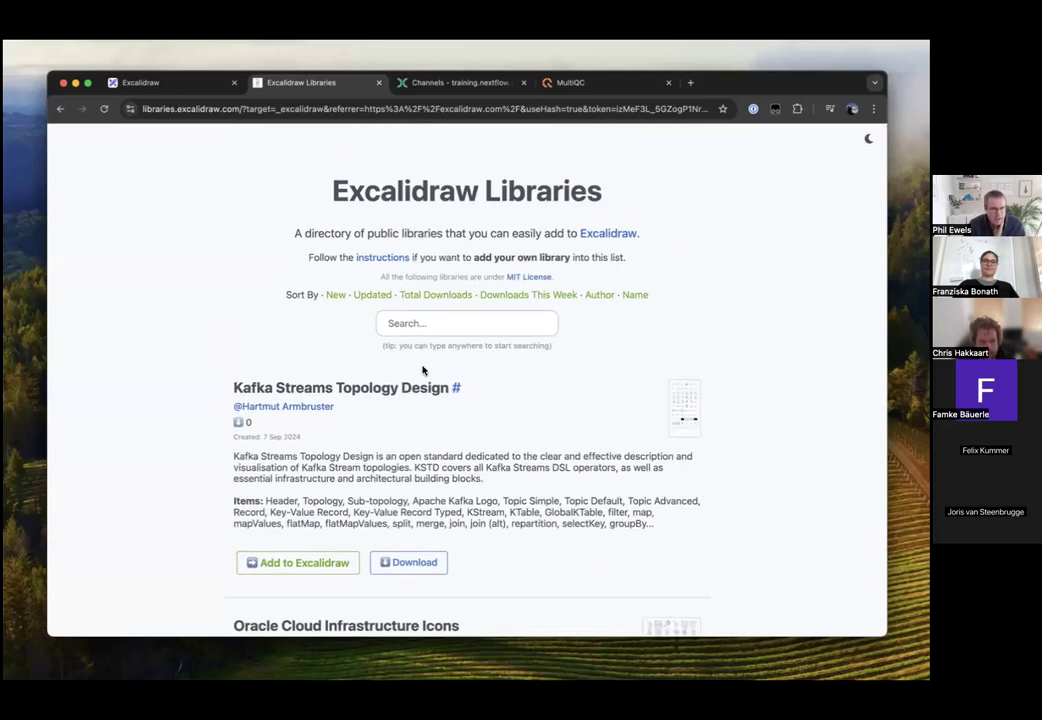
Sort by Total Downloads and add the Software Architecture library to Excalidraw
{"action": "left_click", "coordinate": [436, 295]}
{"action": "scroll", "coordinate": [405, 420], "scroll_direction": "down", "scroll_amount": 5}
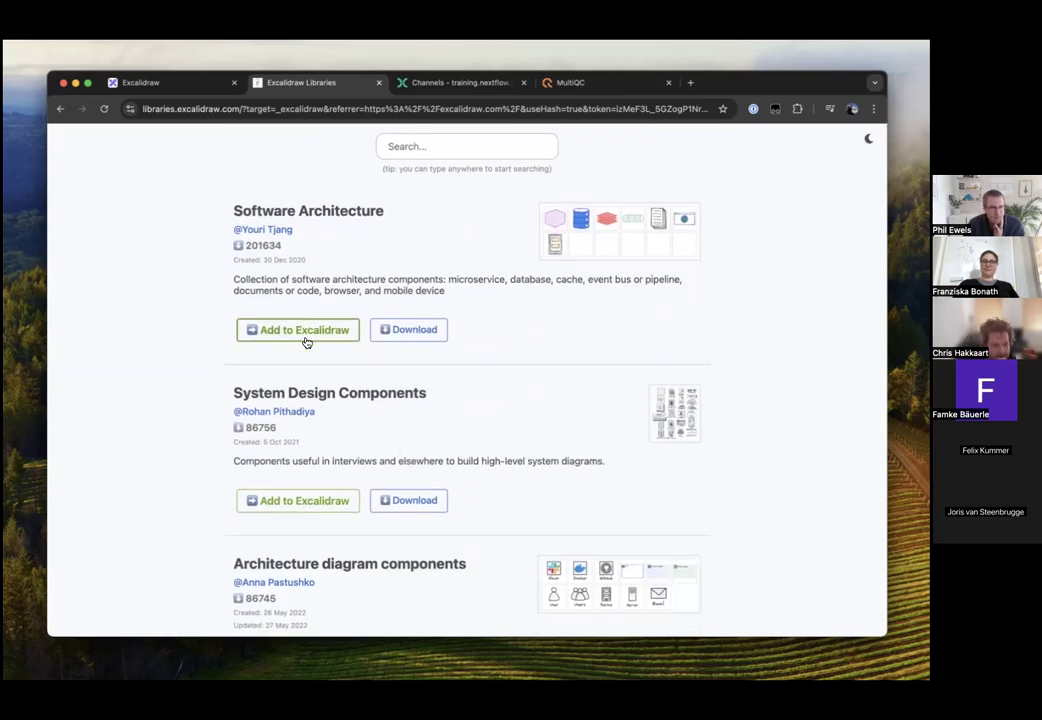
{"action": "left_click", "coordinate": [322, 502]}
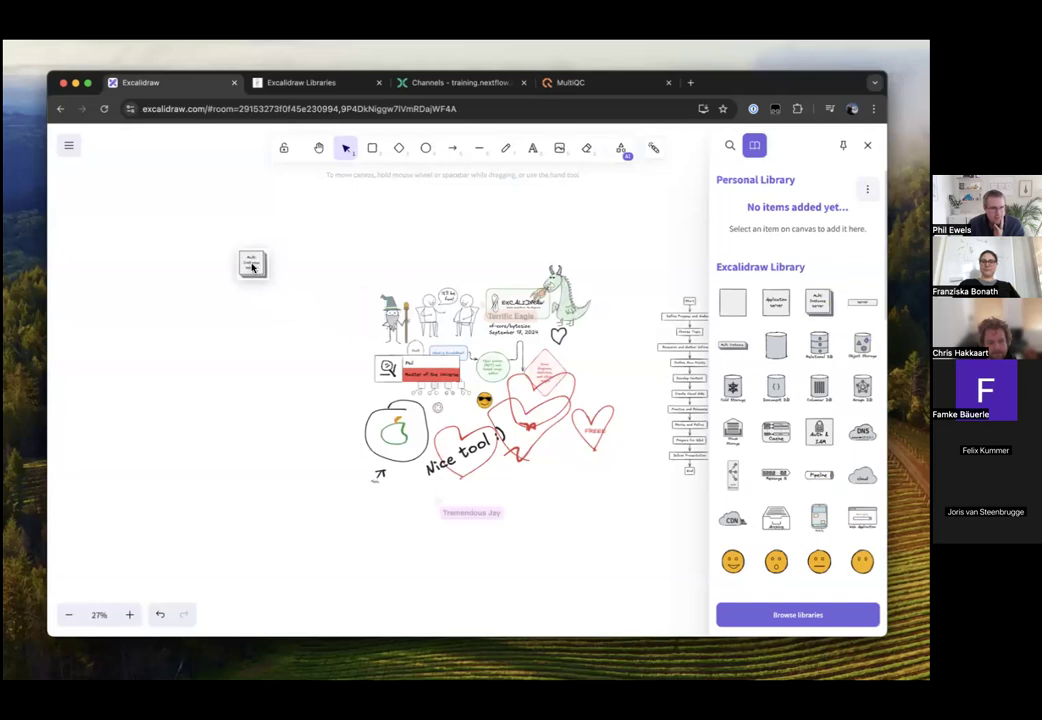
Place an enlarged Multi Instance server shape and a Cold Storage cylinder left of the drawing
{"action": "key", "text": "ctrl+v"}
{"action": "left_click_drag", "start_coordinate": [270, 281], "coordinate": [366, 324]}
{"action": "left_click", "coordinate": [641, 206]}
{"action": "left_click", "coordinate": [852, 145]}
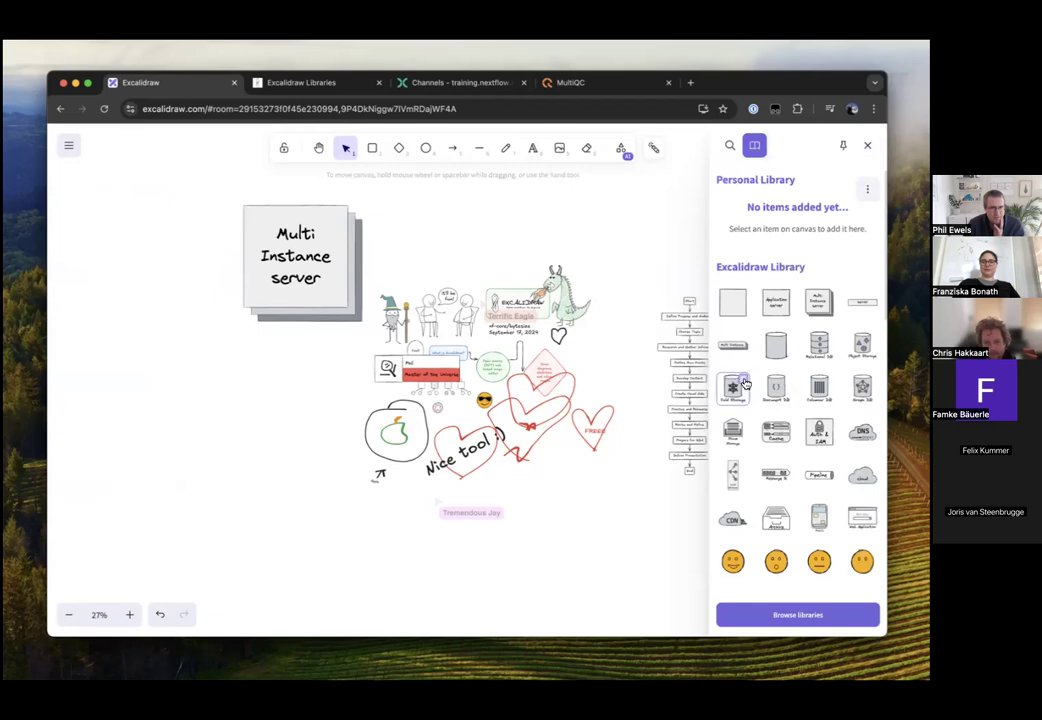
{"action": "left_click_drag", "start_coordinate": [749, 387], "coordinate": [346, 483]}
{"action": "left_click", "coordinate": [375, 552]}
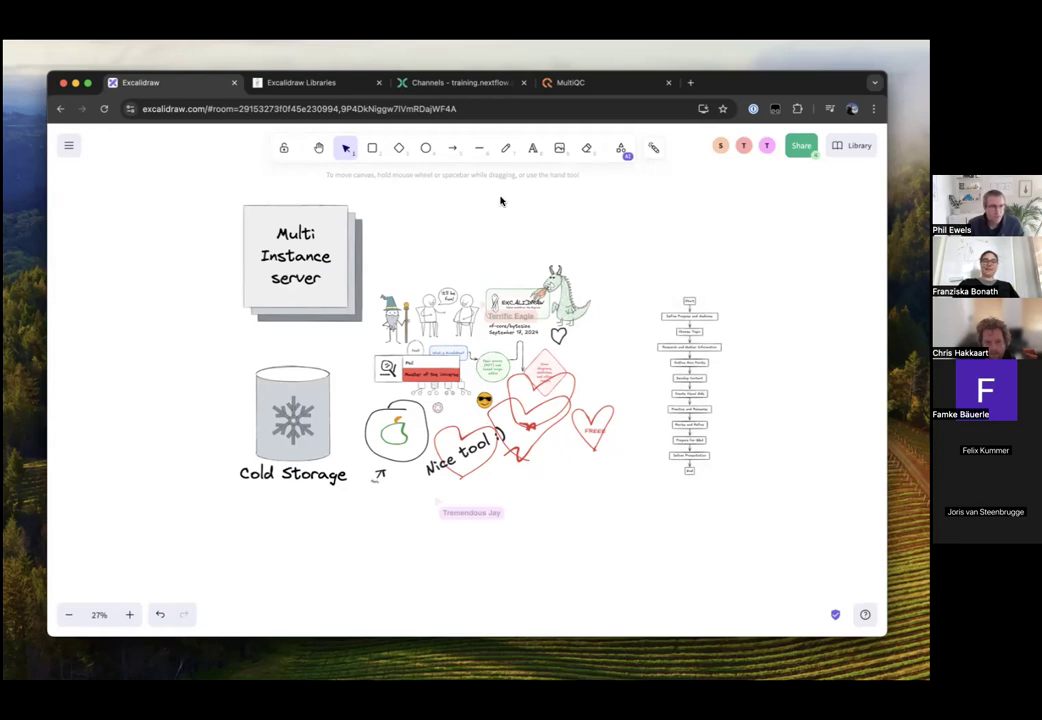
Draw a thin red arrow above the drawing, try it curved, then revert to elbow type
{"action": "left_click", "coordinate": [453, 149]}
{"action": "mouse_move", "coordinate": [438, 238]}
{"action": "left_mouse_down"}
{"action": "mouse_move", "coordinate": [656, 242]}
{"action": "mouse_move", "coordinate": [676, 205]}
{"action": "left_mouse_up"}
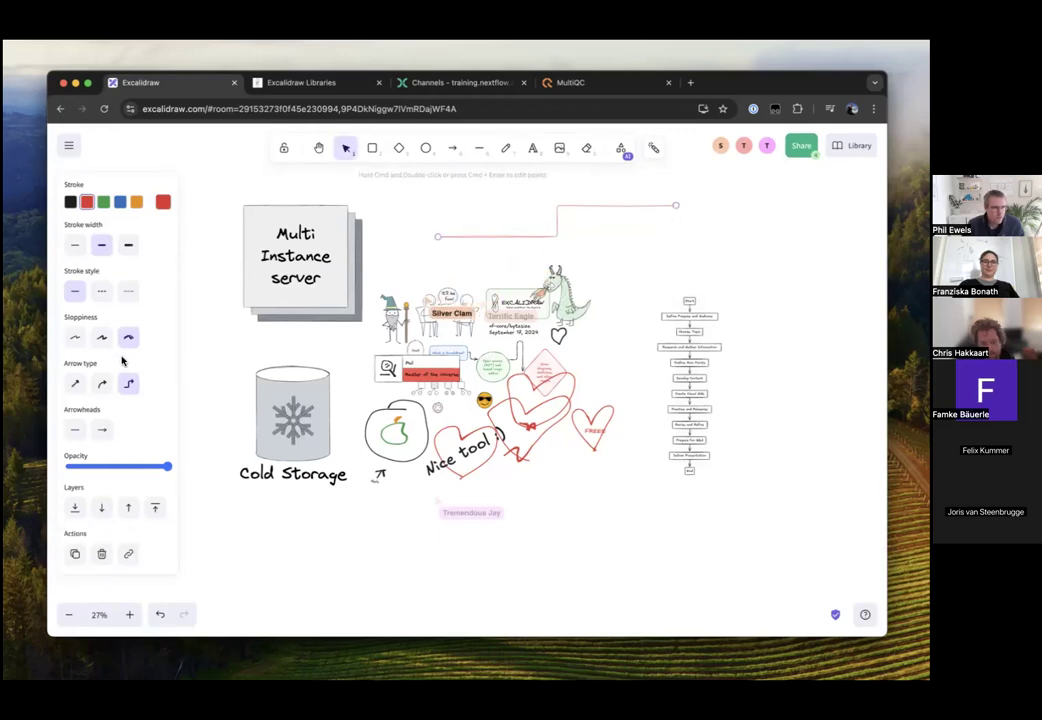
{"action": "left_click", "coordinate": [104, 385]}
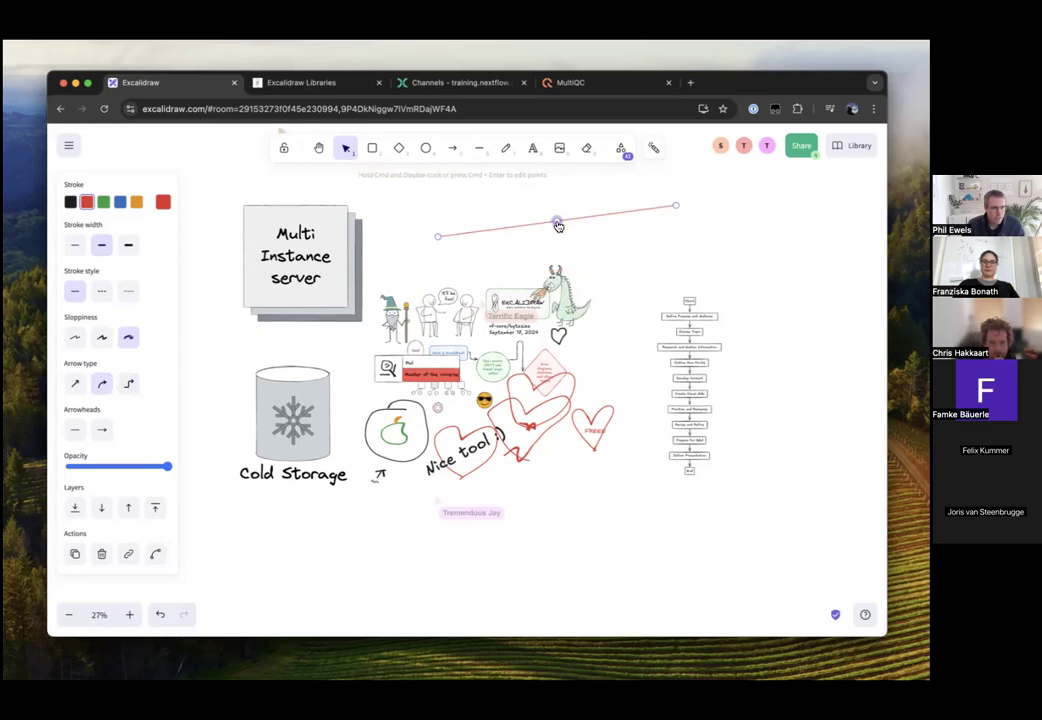
{"action": "left_click_drag", "start_coordinate": [556, 221], "coordinate": [532, 196]}
{"action": "left_click", "coordinate": [128, 384]}
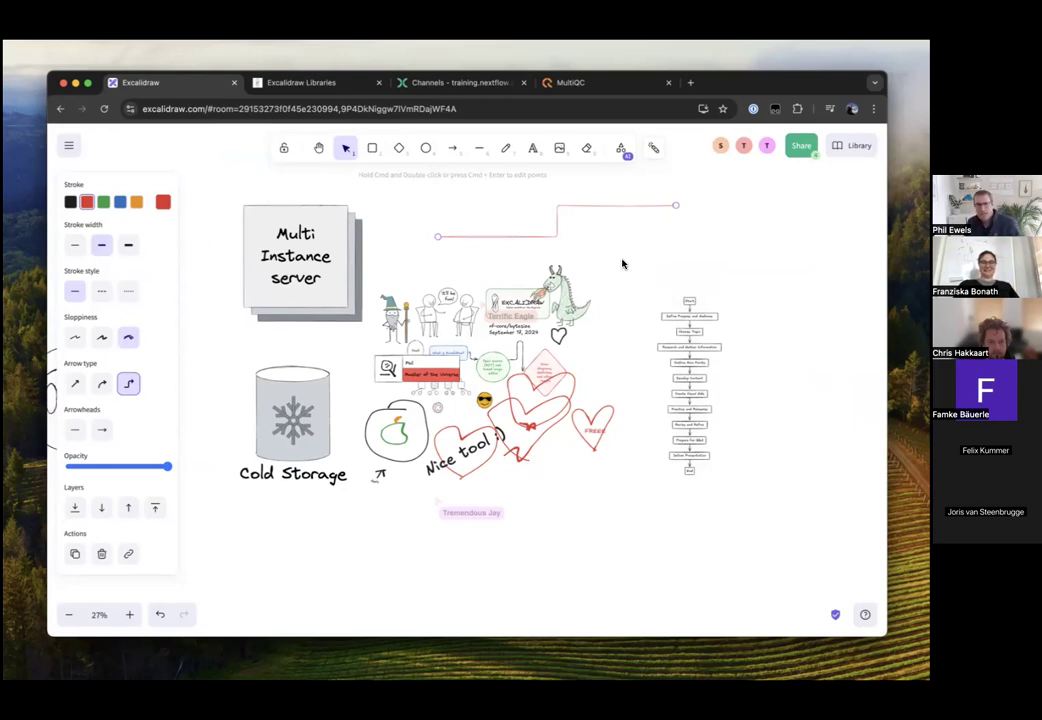
In a new tab, go to the nf-co.re docs and open the Graphic design guidelines page
{"action": "left_click", "coordinate": [691, 82]}
{"action": "type", "text": "nf-co.re"}
{"action": "key", "text": "Return"}
{"action": "left_click", "coordinate": [396, 143]}
{"action": "key", "text": "super+f"}
{"action": "type", "text": "nf"}
{"action": "scroll", "coordinate": [578, 360], "scroll_direction": "down", "scroll_amount": 5}
{"action": "key", "text": "BackSpace"}
{"action": "key", "text": "BackSpace"}
{"action": "type", "text": "graph"}
{"action": "left_click", "coordinate": [322, 419]}
Scroll to the draw.io section, view the NfCore_library.xml item library, then close it
{"action": "scroll", "coordinate": [377, 495], "scroll_direction": "down", "scroll_amount": 10}
{"action": "scroll", "coordinate": [377, 495], "scroll_direction": "down", "scroll_amount": 15}
{"action": "scroll", "coordinate": [400, 360], "scroll_direction": "down", "scroll_amount": 5}
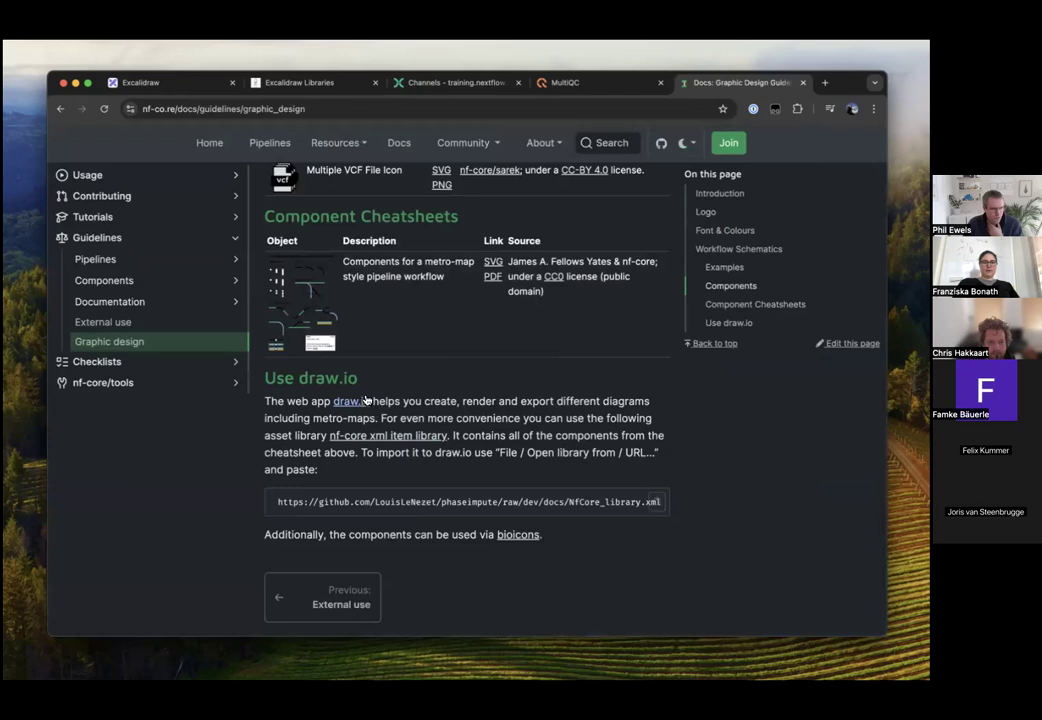
{"action": "scroll", "coordinate": [396, 438], "scroll_direction": "down", "scroll_amount": 1}
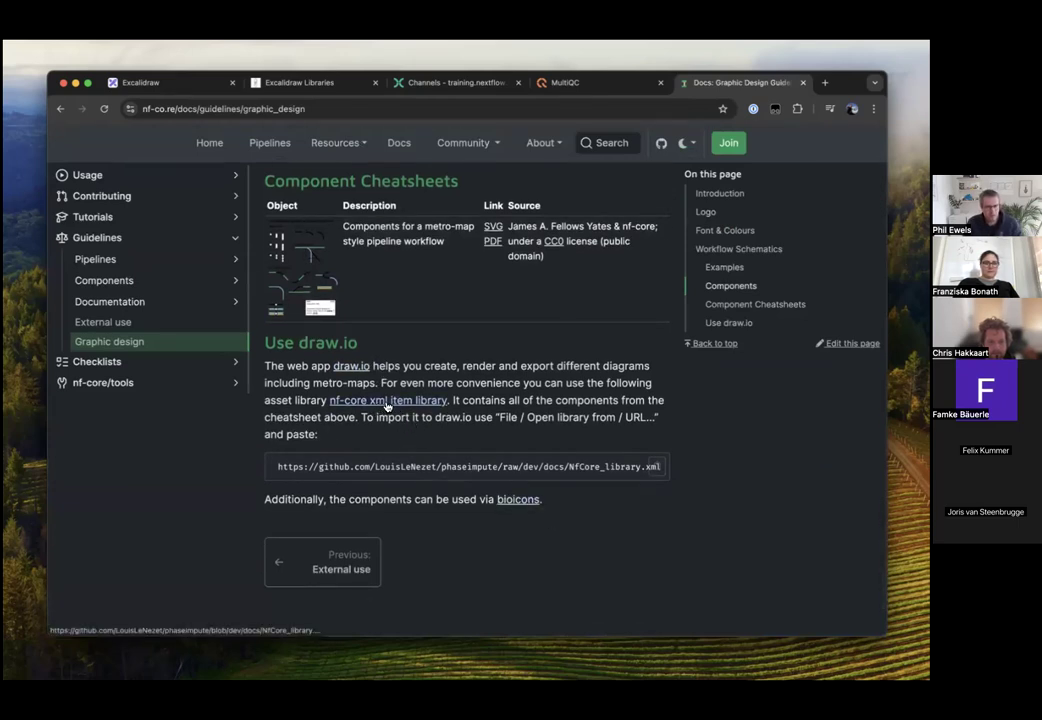
{"action": "left_click", "coordinate": [334, 399], "text": "super"}
{"action": "left_click", "coordinate": [741, 84]}
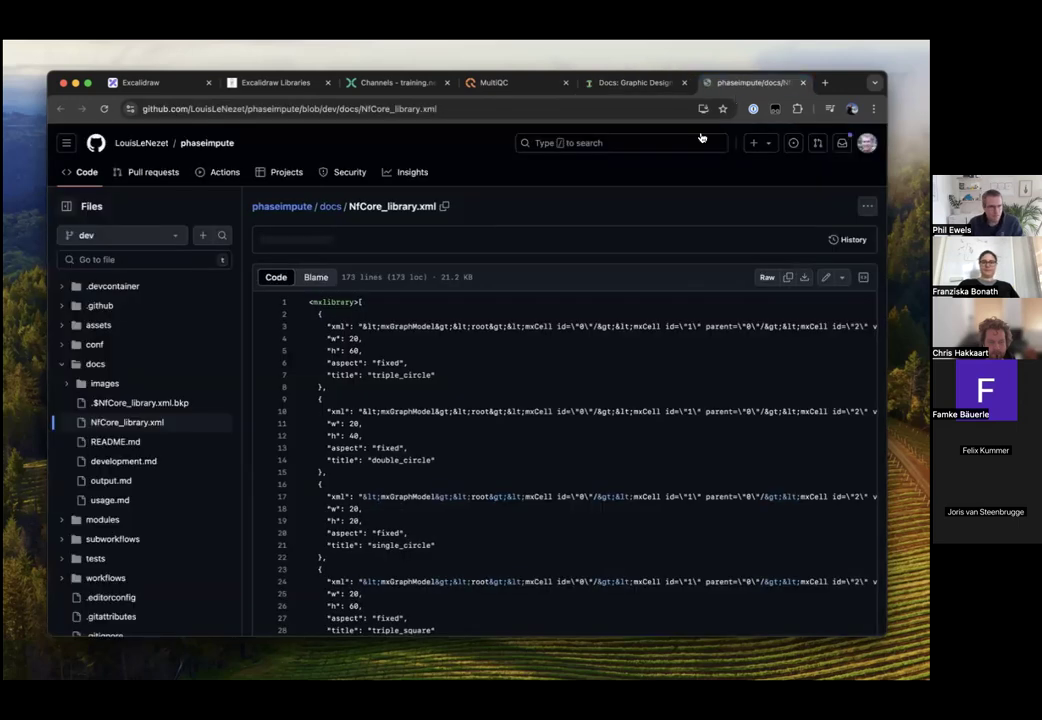
{"action": "left_click", "coordinate": [801, 84]}
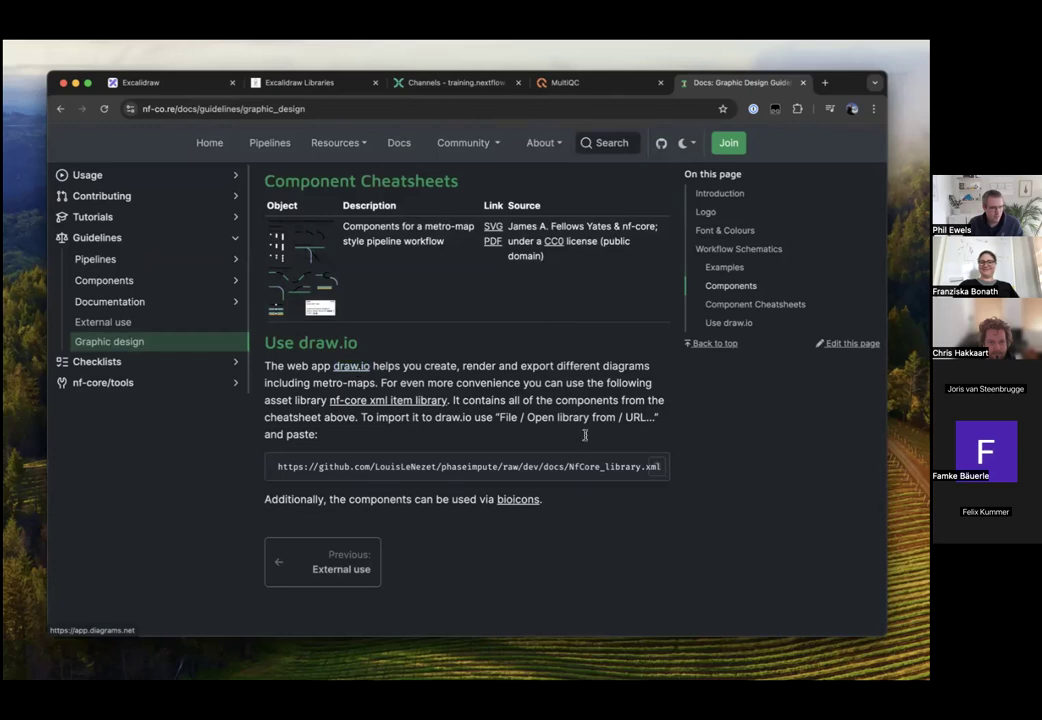
{"action": "left_click", "coordinate": [130, 82]}
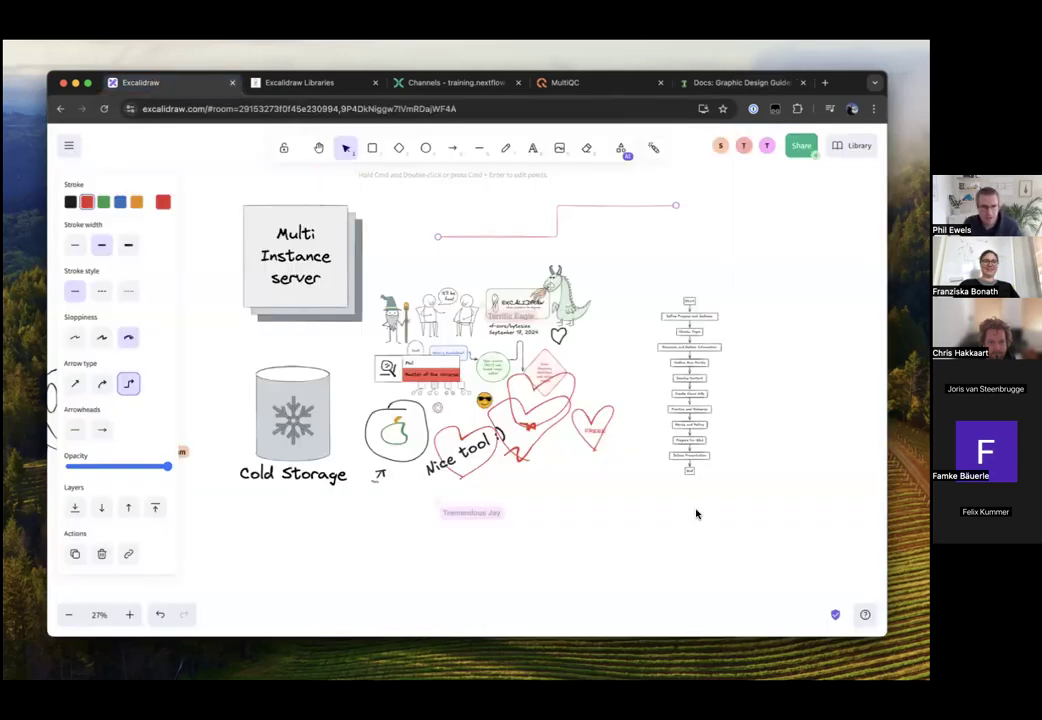
{"action": "scroll", "coordinate": [679, 530], "scroll_direction": "up", "scroll_amount": 2}
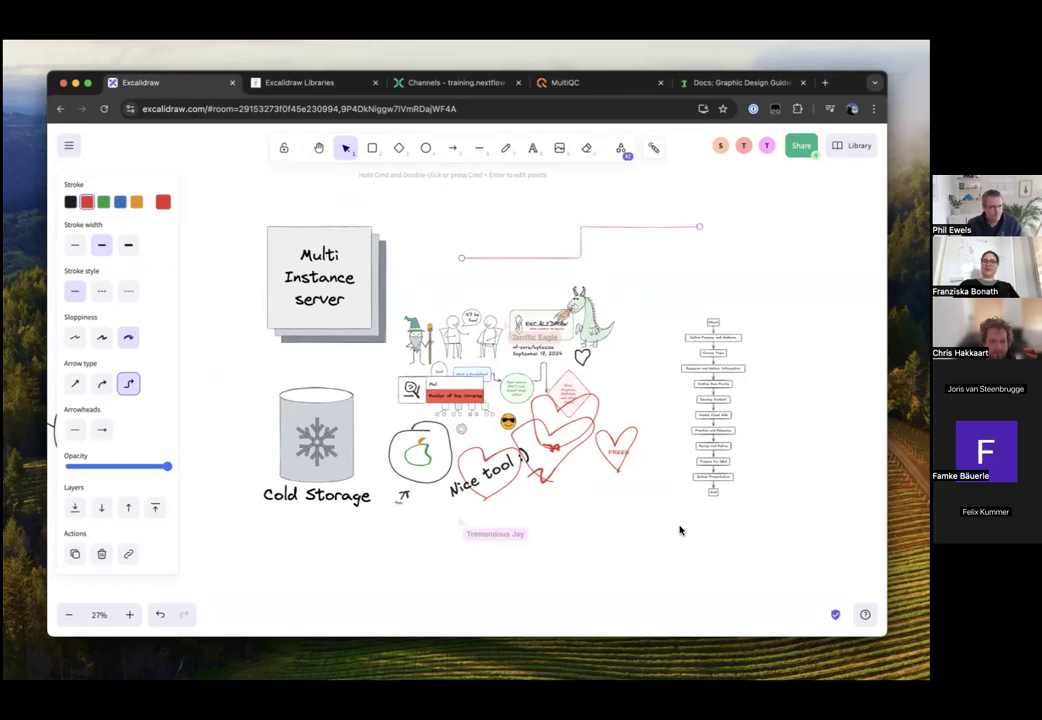
{"action": "scroll", "coordinate": [679, 530], "scroll_direction": "down", "scroll_amount": 5}
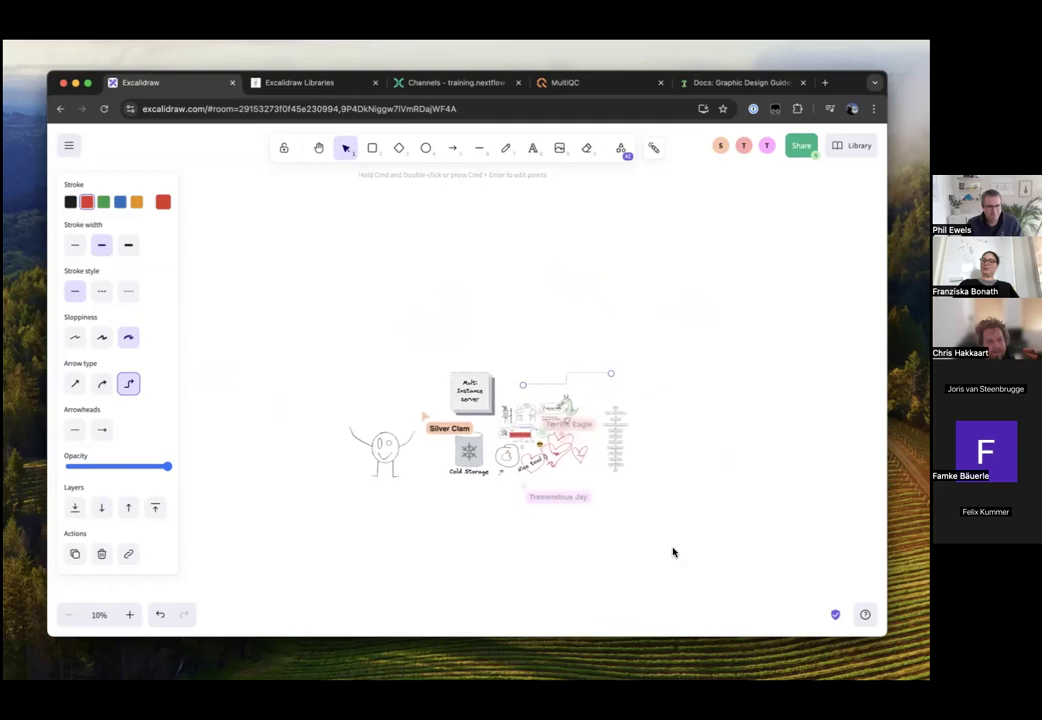
{"action": "scroll", "coordinate": [673, 552], "scroll_direction": "down", "scroll_amount": 2}
{"action": "scroll", "coordinate": [610, 432], "scroll_direction": "up", "scroll_amount": 5}
{"action": "scroll", "coordinate": [610, 432], "scroll_direction": "down", "scroll_amount": 3}
{"action": "scroll", "coordinate": [610, 432], "scroll_direction": "up", "scroll_amount": 1}
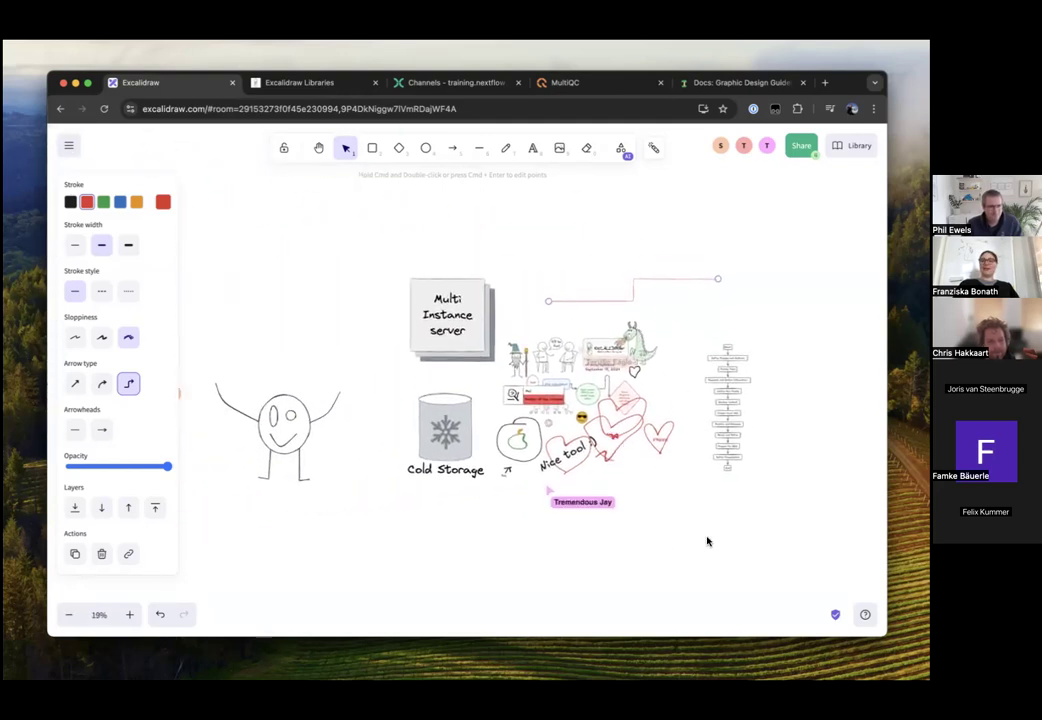